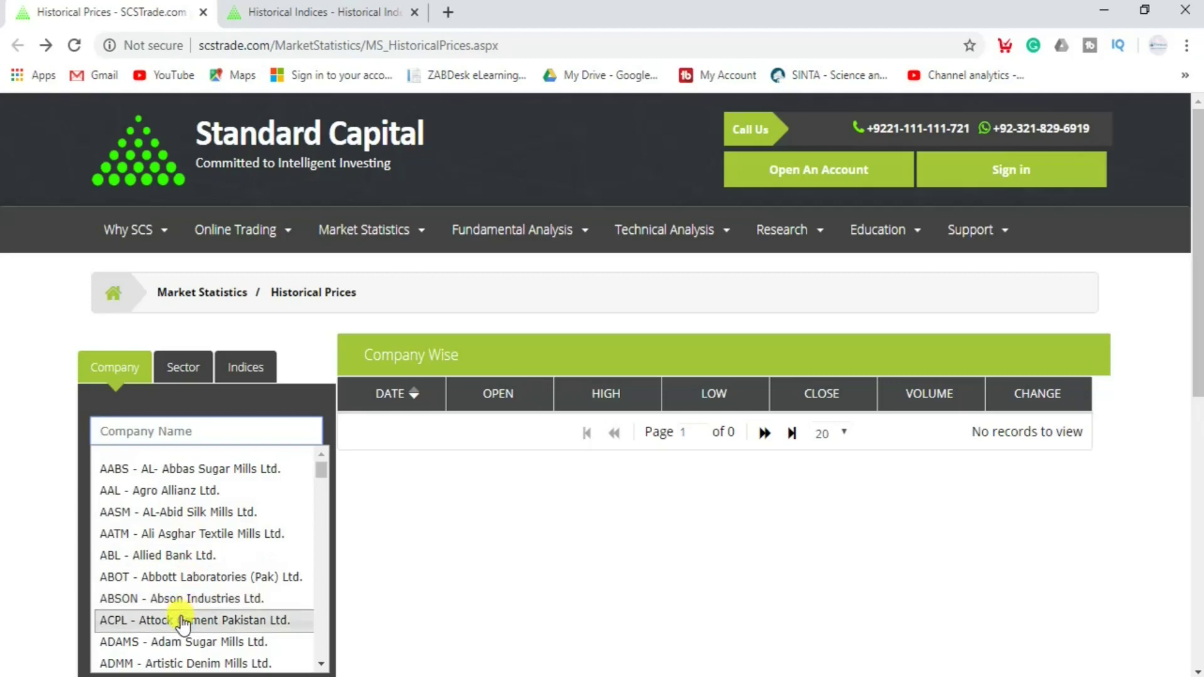
# Retrieve the historical prices of ACPL - Attock Cement Pakistan Ltd. from 04/01/2020 to 04/21/2020
pyautogui.click(182, 621)
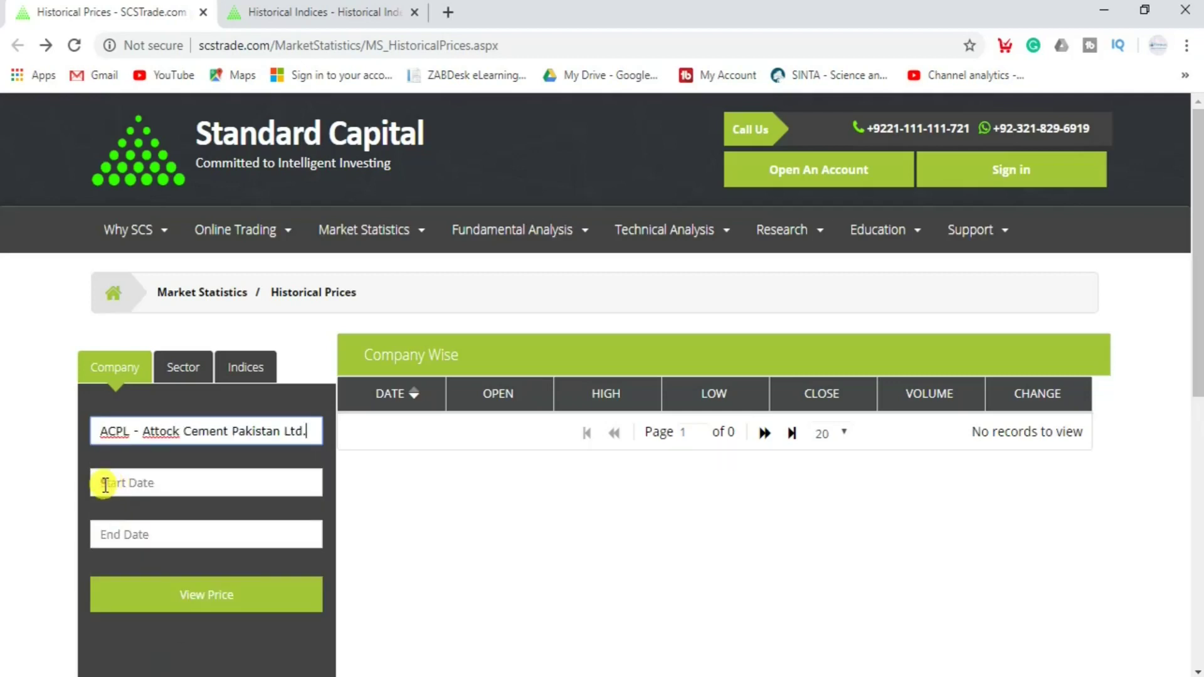
pyautogui.click(105, 484)
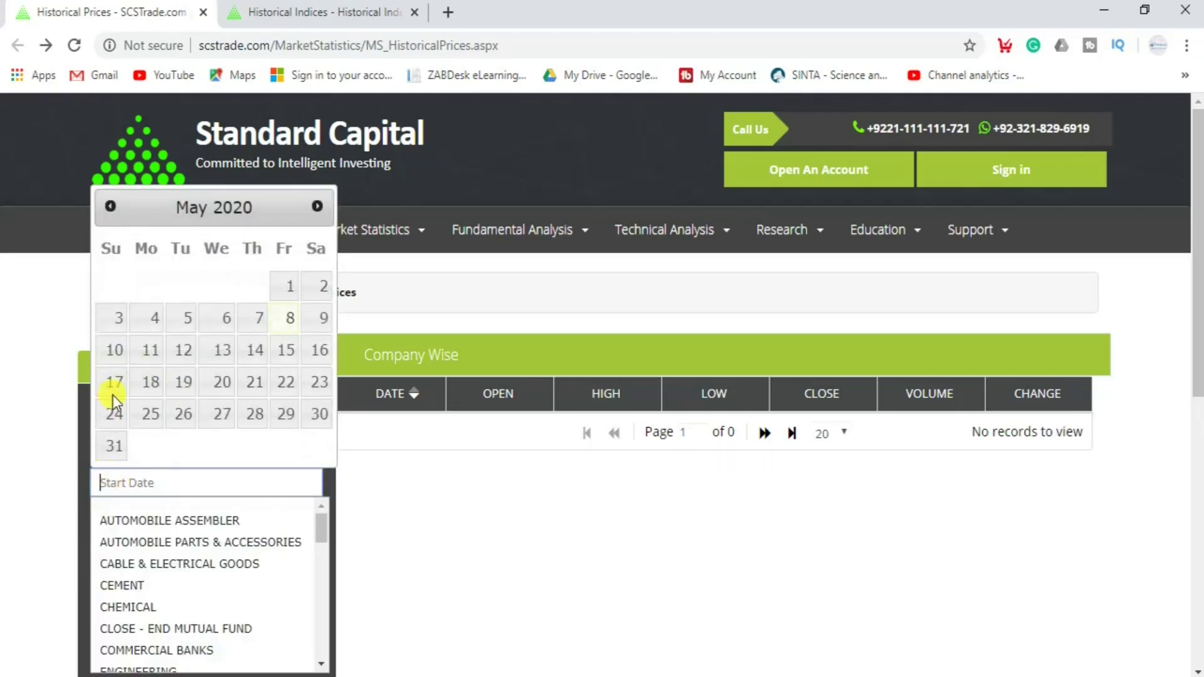
pyautogui.click(110, 210)
pyautogui.click(215, 287)
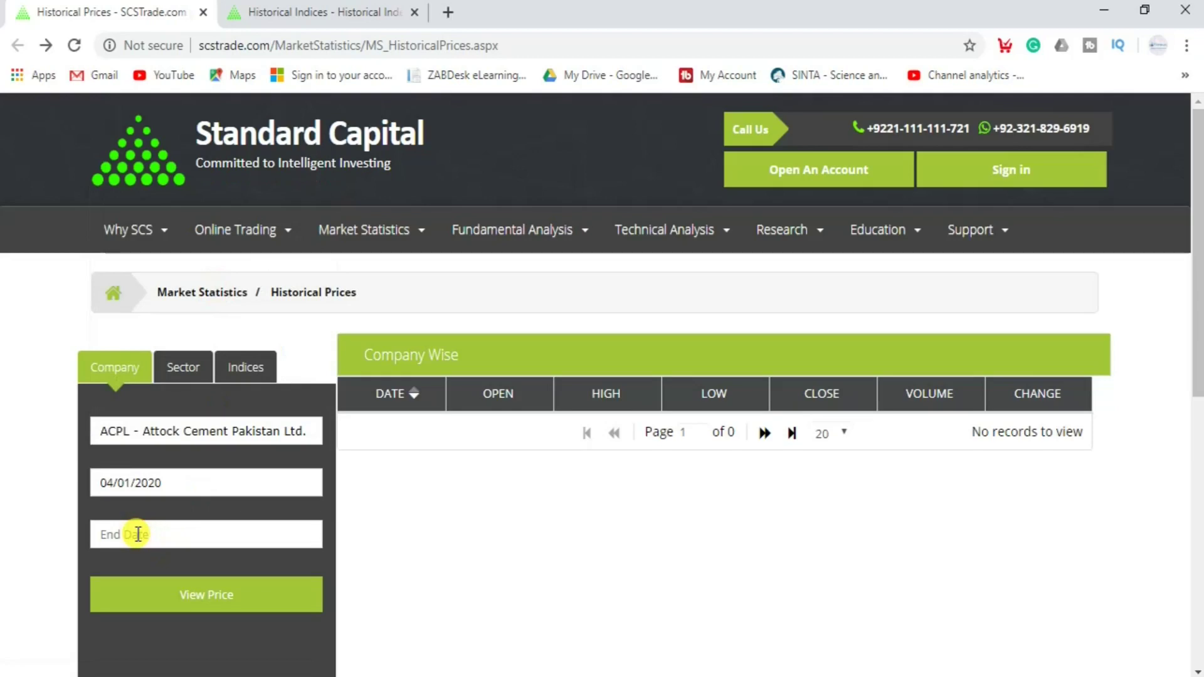
pyautogui.click(138, 535)
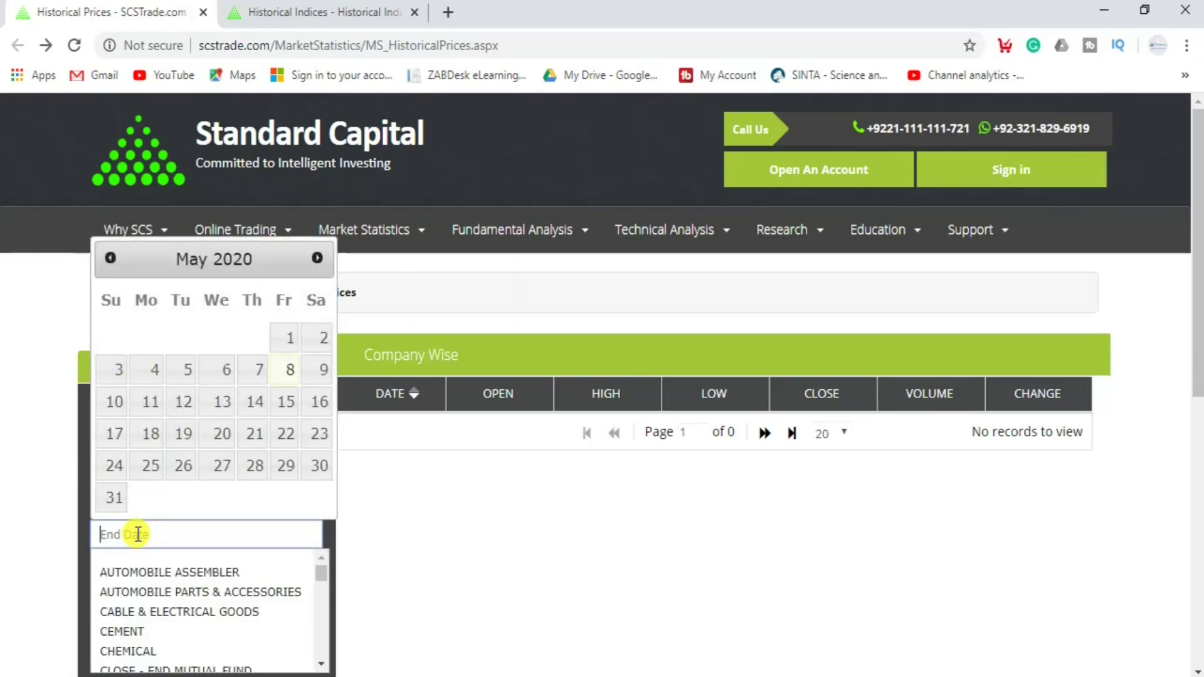
pyautogui.click(107, 259)
pyautogui.click(183, 433)
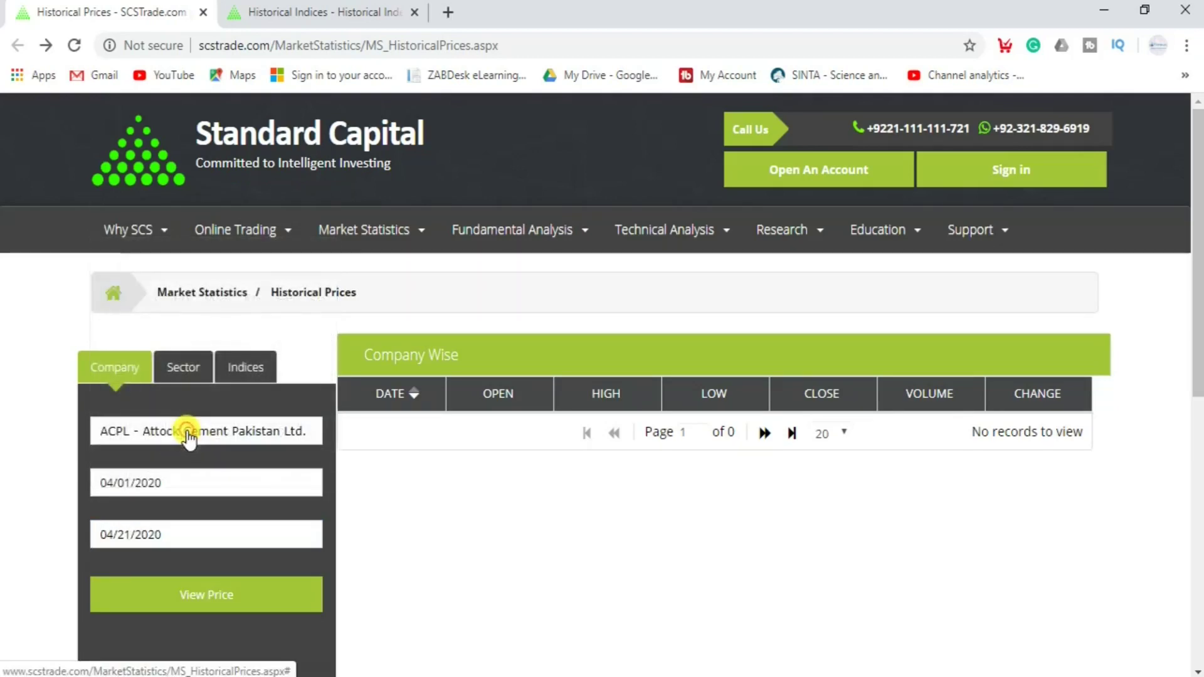
pyautogui.click(207, 603)
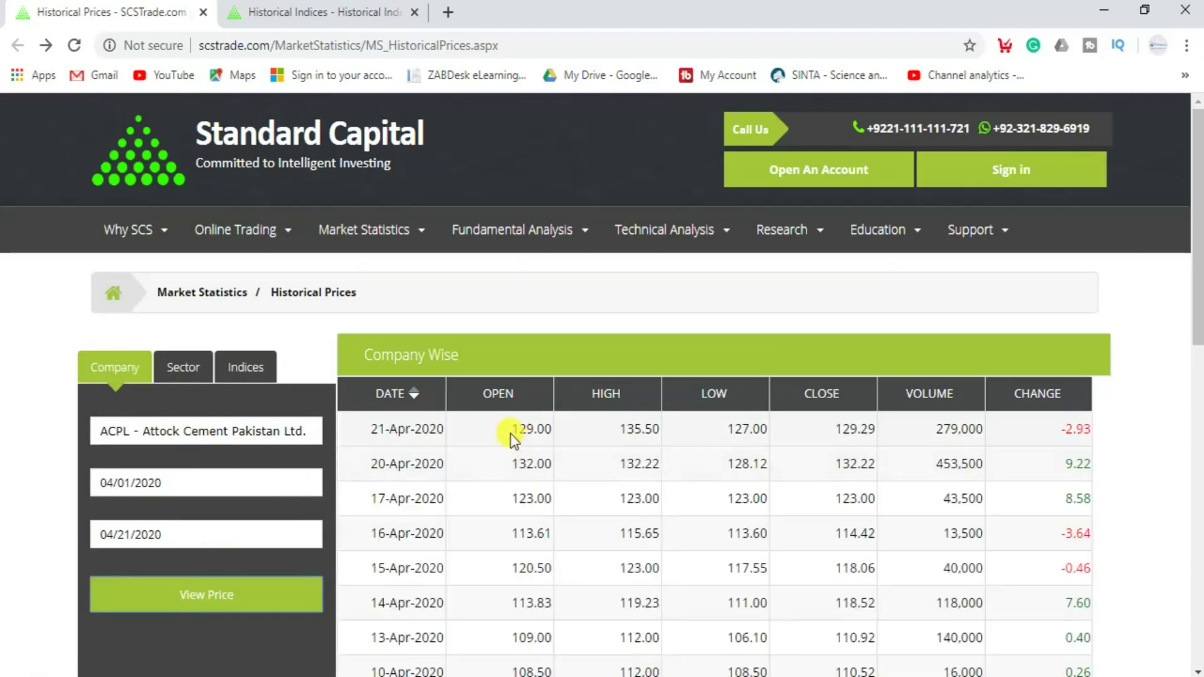
# Sort the company's price table by date, oldest first, and highlight its heading and first rows
pyautogui.scroll(-3, 518, 445)
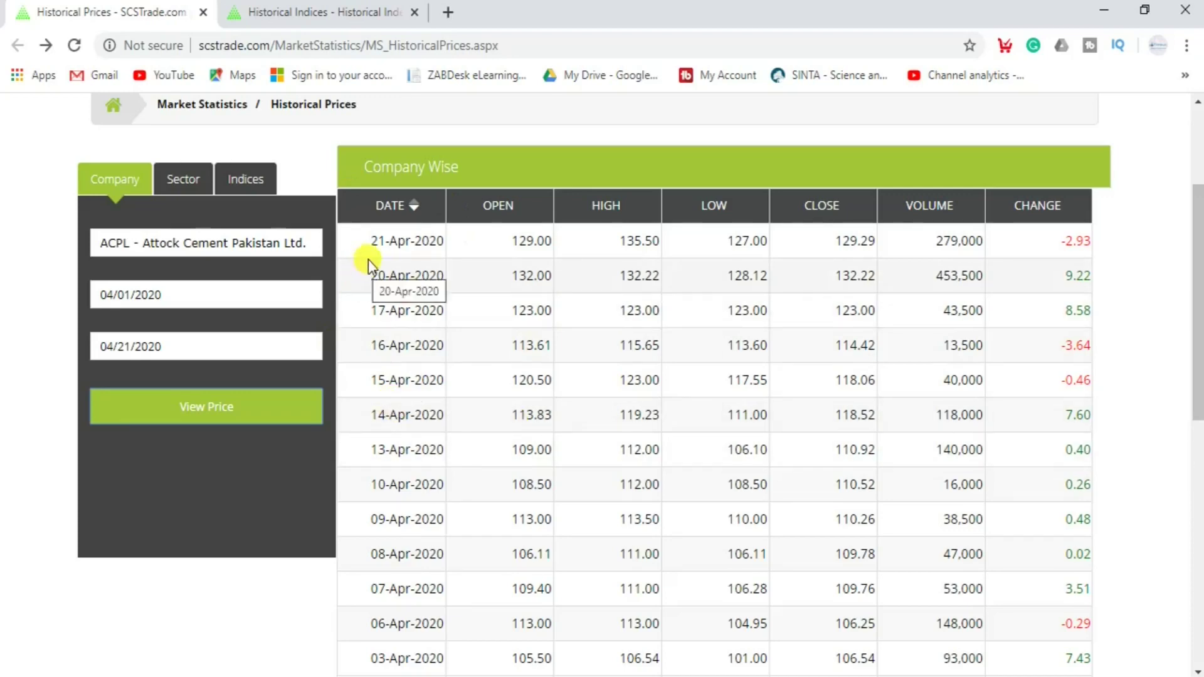
pyautogui.scroll(-7, 368, 270)
pyautogui.scroll(3, 376, 255)
pyautogui.scroll(7, 380, 269)
pyautogui.click(414, 395)
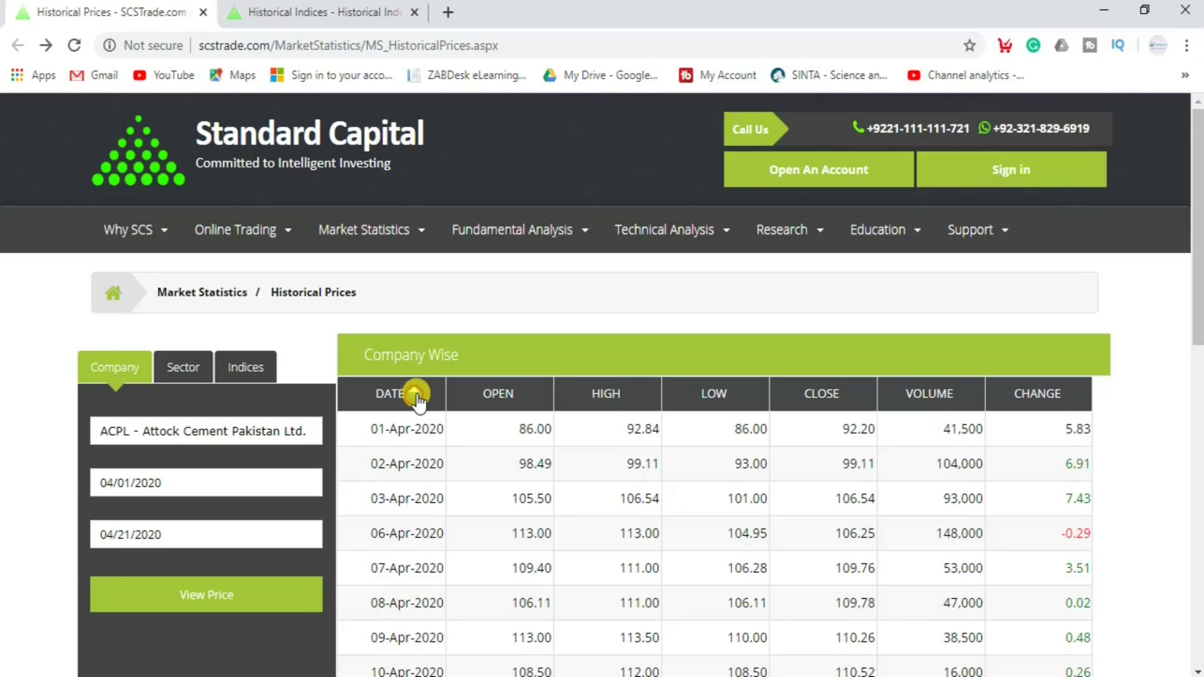
pyautogui.click(398, 394)
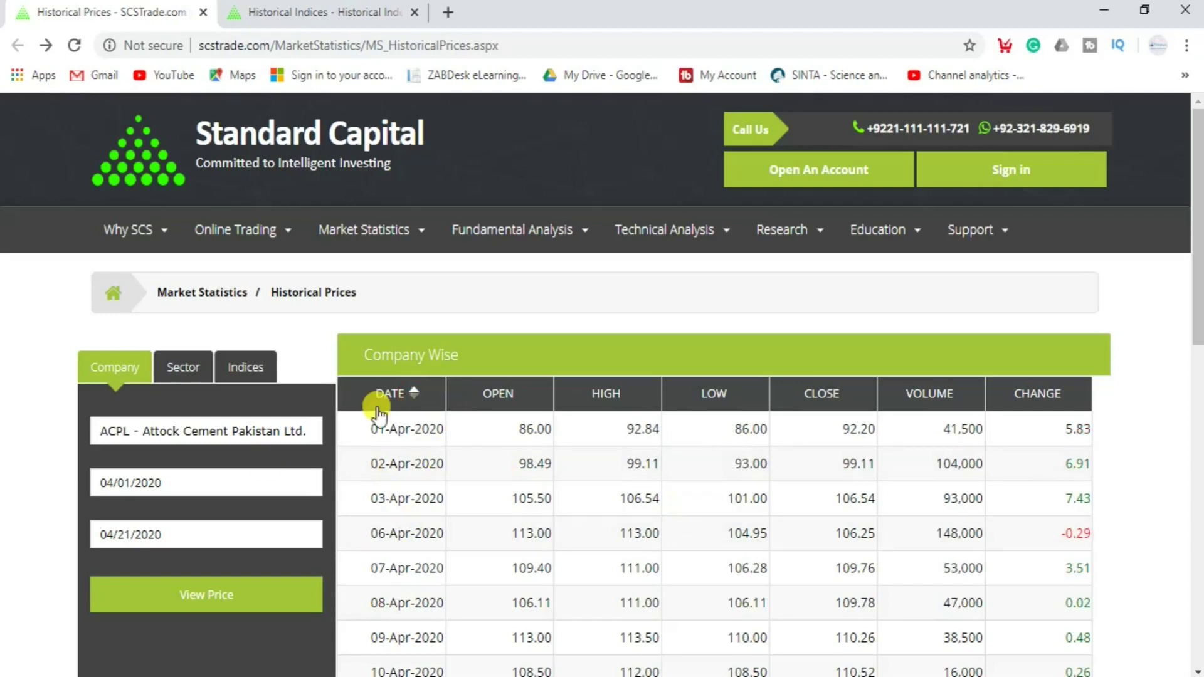
pyautogui.moveTo(359, 358); pyautogui.dragTo(541, 558)
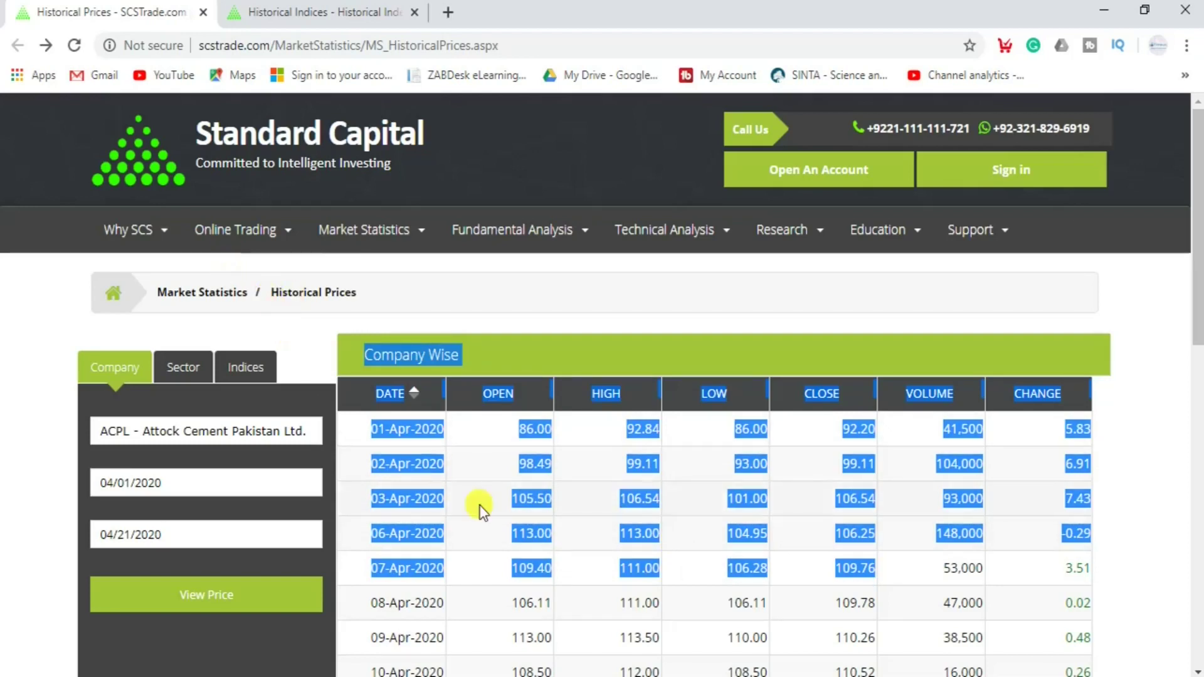
# On the Historical Indices page, retrieve the KSE 100 index prices from 04/01/2020 to 04/21/2020
pyautogui.click(285, 13)
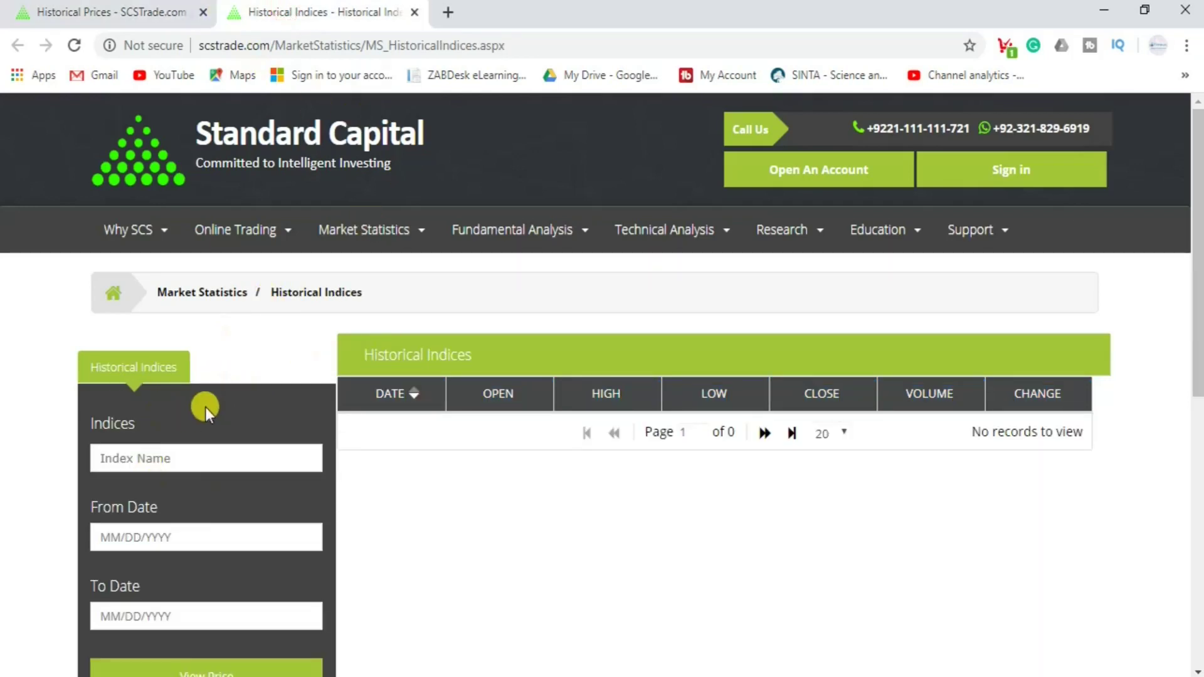
pyautogui.click(145, 449)
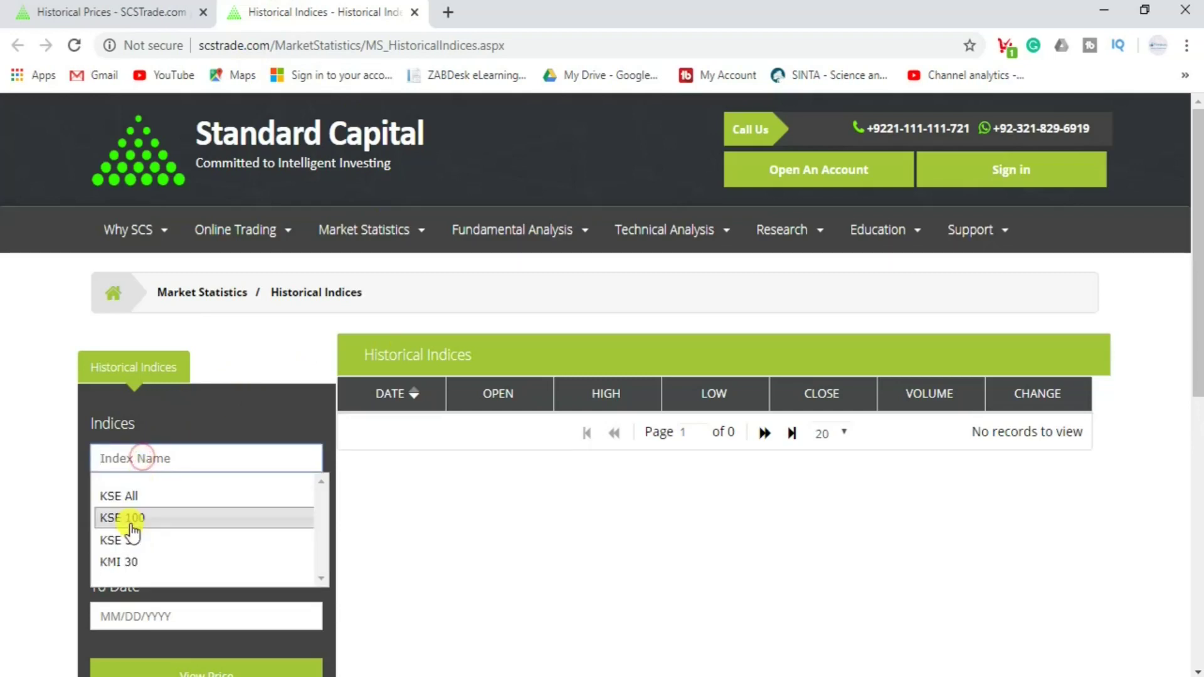
pyautogui.click(131, 528)
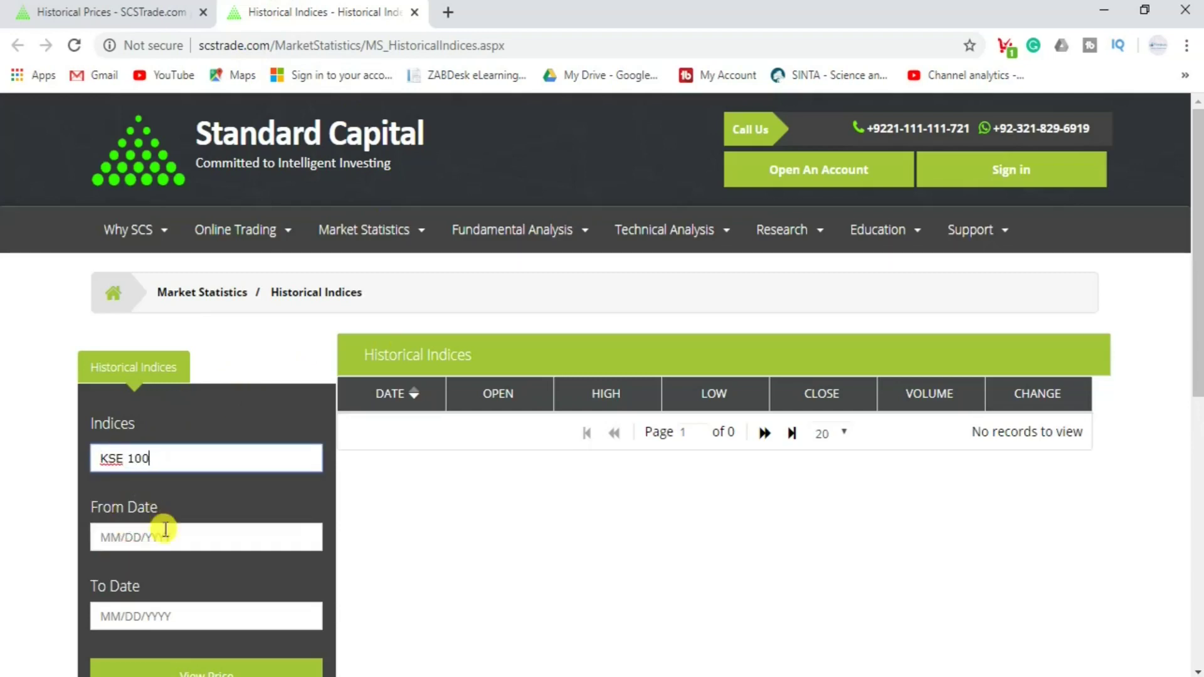
pyautogui.click(161, 537)
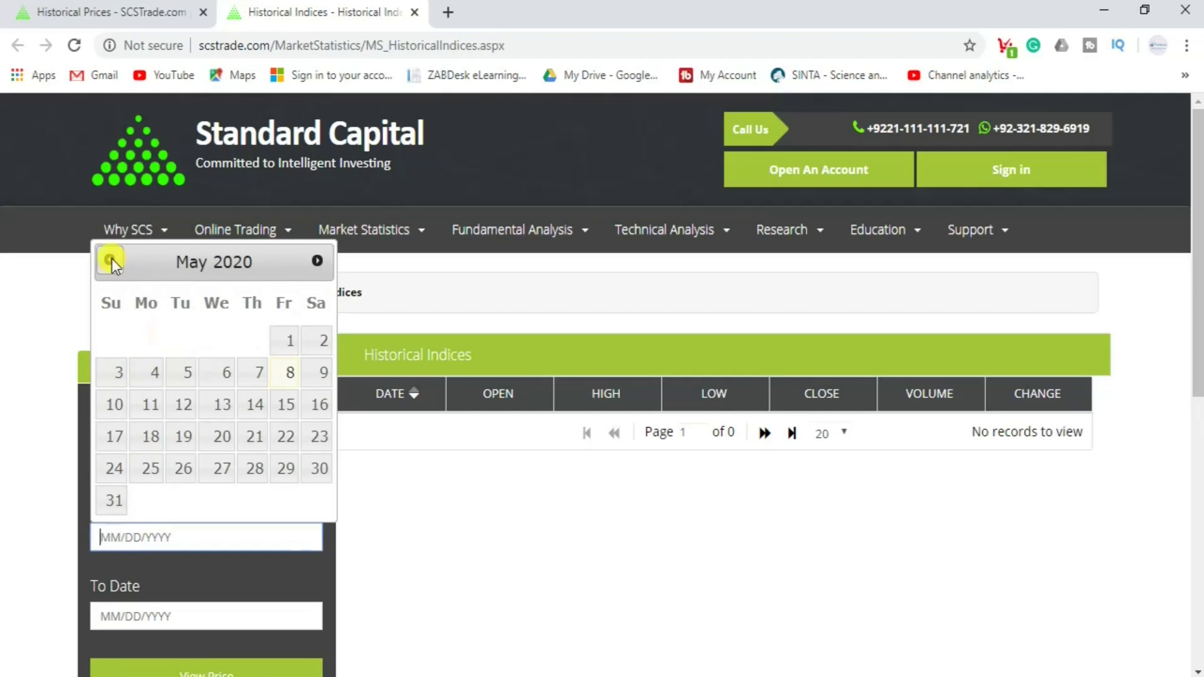
pyautogui.click(111, 259)
pyautogui.click(219, 340)
pyautogui.scroll(-1, 261, 593)
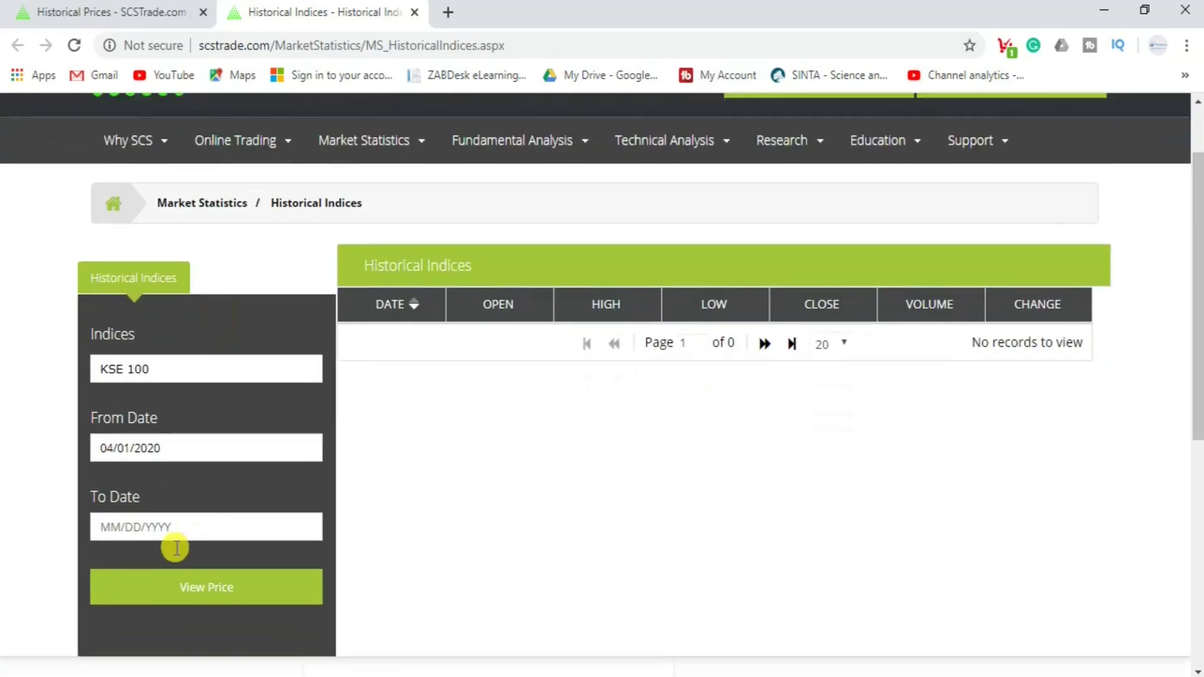
pyautogui.click(151, 513)
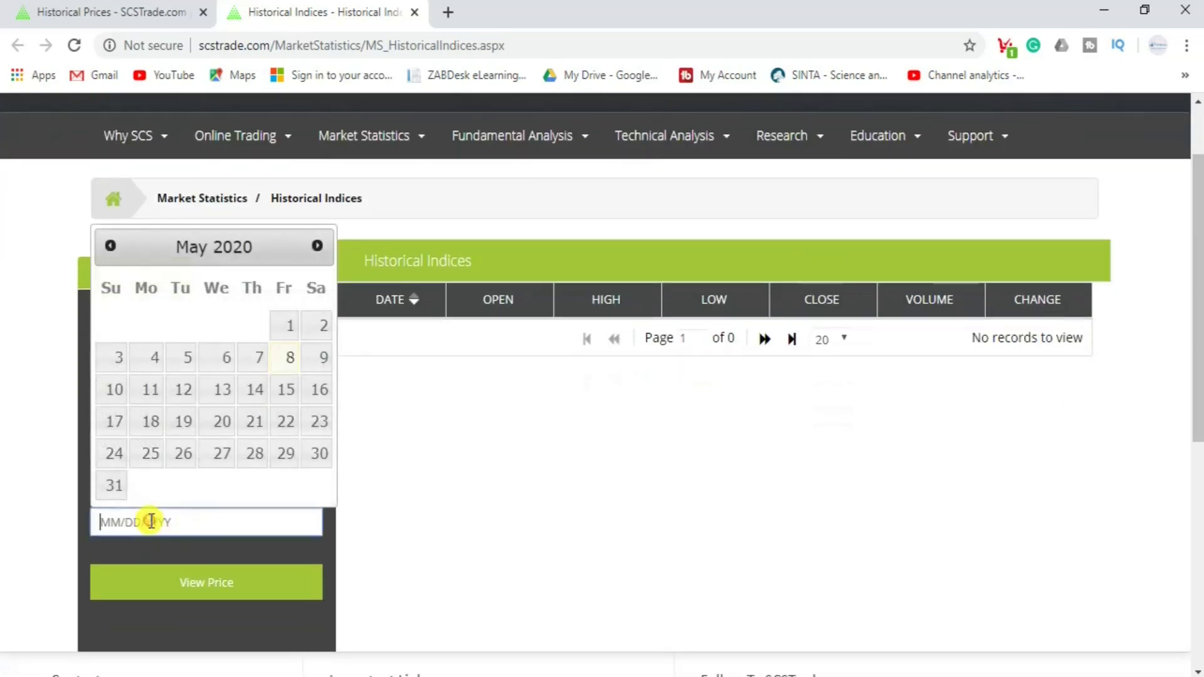
pyautogui.click(109, 246)
pyautogui.click(186, 426)
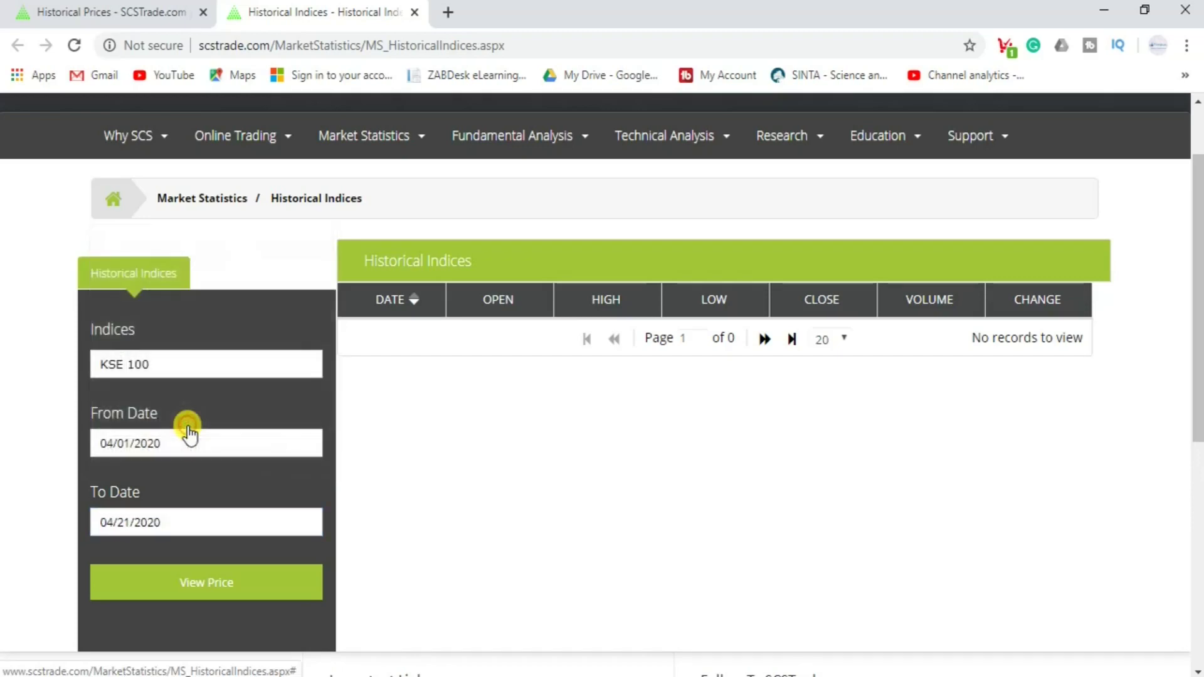
pyautogui.click(221, 599)
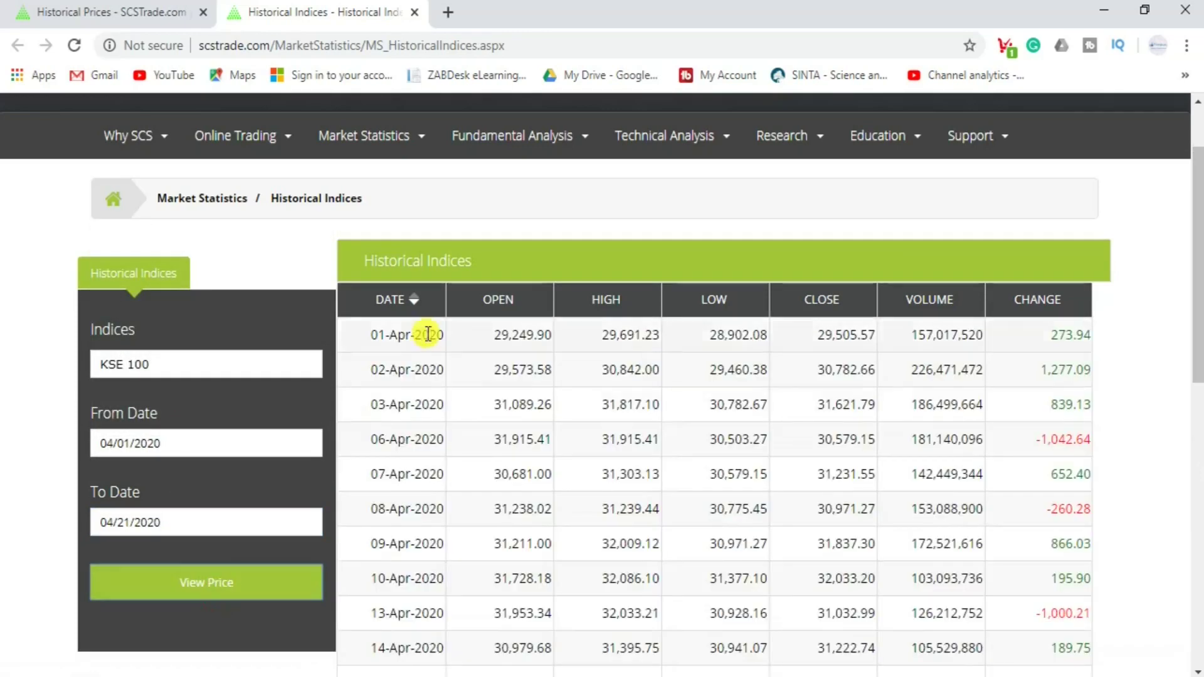
# Review the KSE 100 results and highlight the table's heading and first rows
pyautogui.scroll(-10, 457, 384)
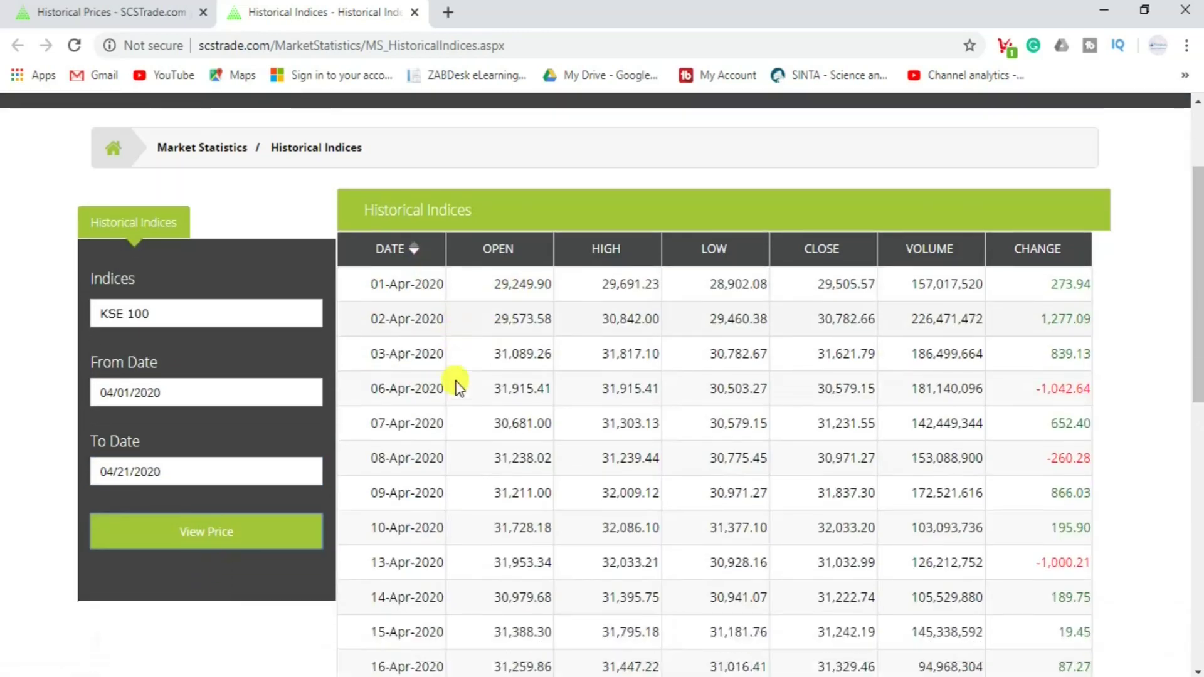
pyautogui.scroll(15, 393, 251)
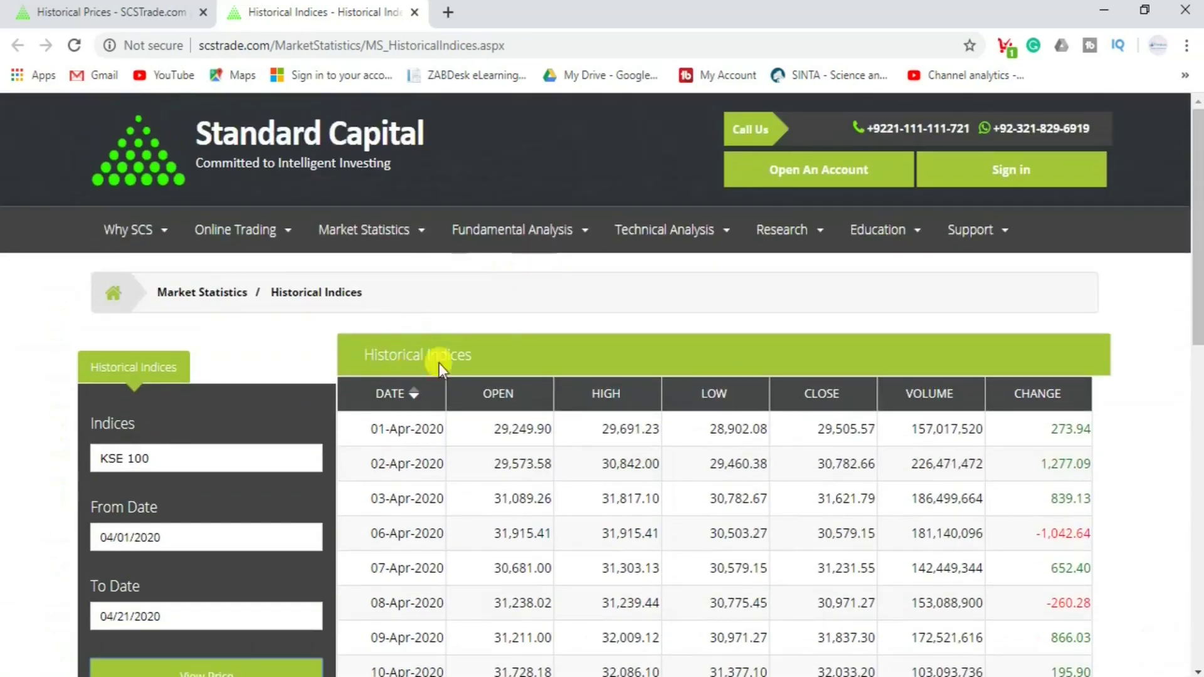
pyautogui.moveTo(341, 349); pyautogui.dragTo(535, 535)
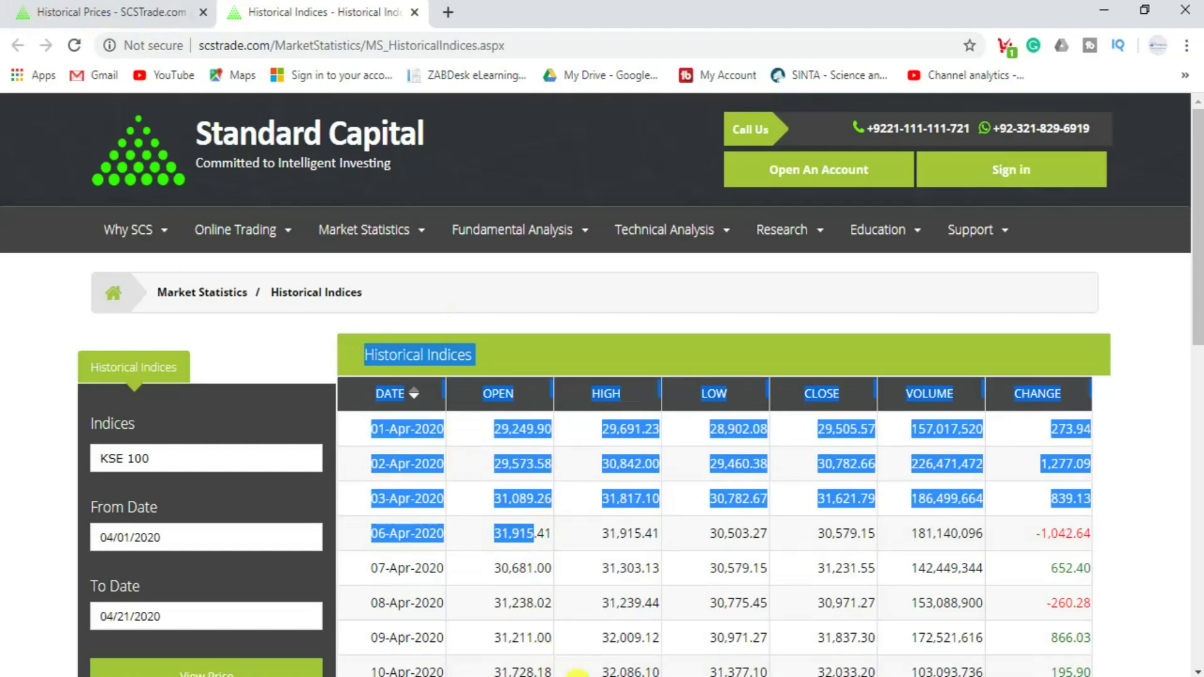
# Switch to the Book1 workbook in Excel and examine the price data on Sheet1 and Sheet2, especially Sheet1's DATE and CLOSE columns
pyautogui.hotkey('alt', 'Tab')
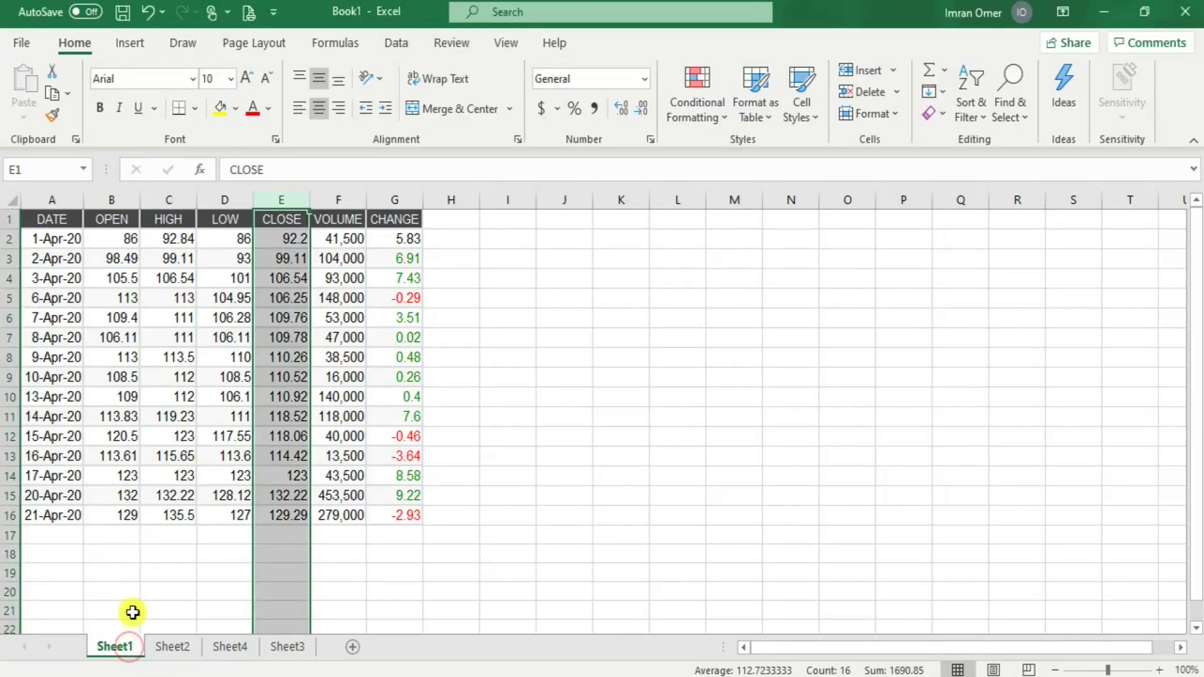
pyautogui.click(169, 646)
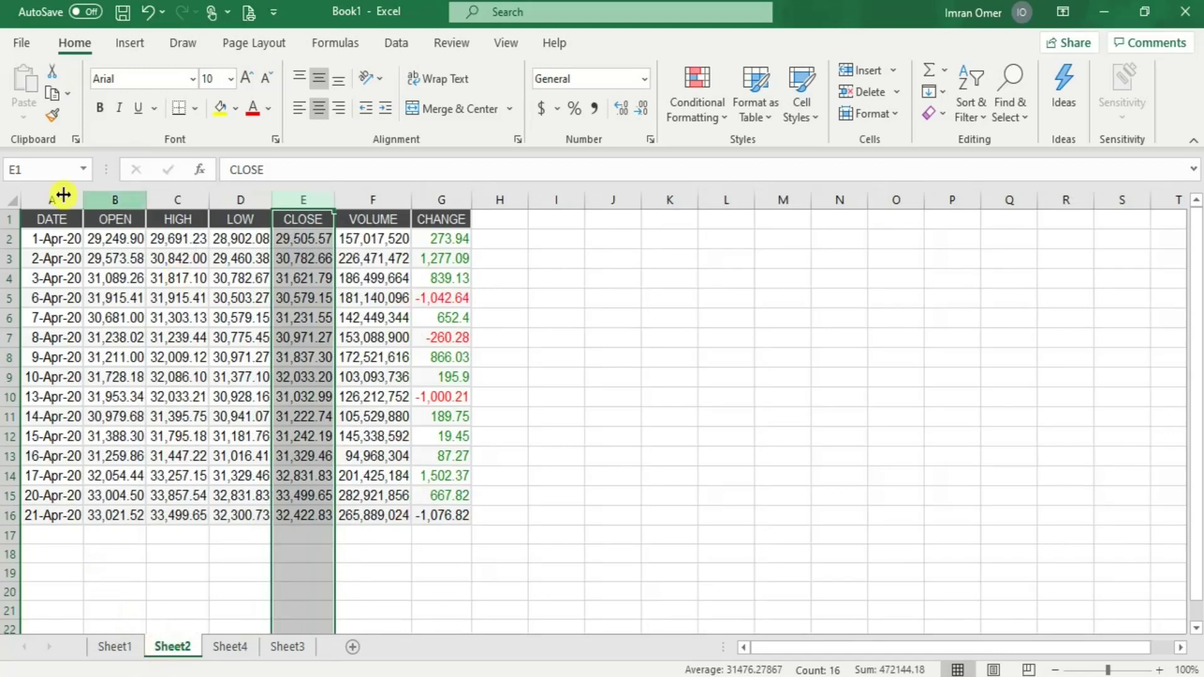
pyautogui.click(115, 646)
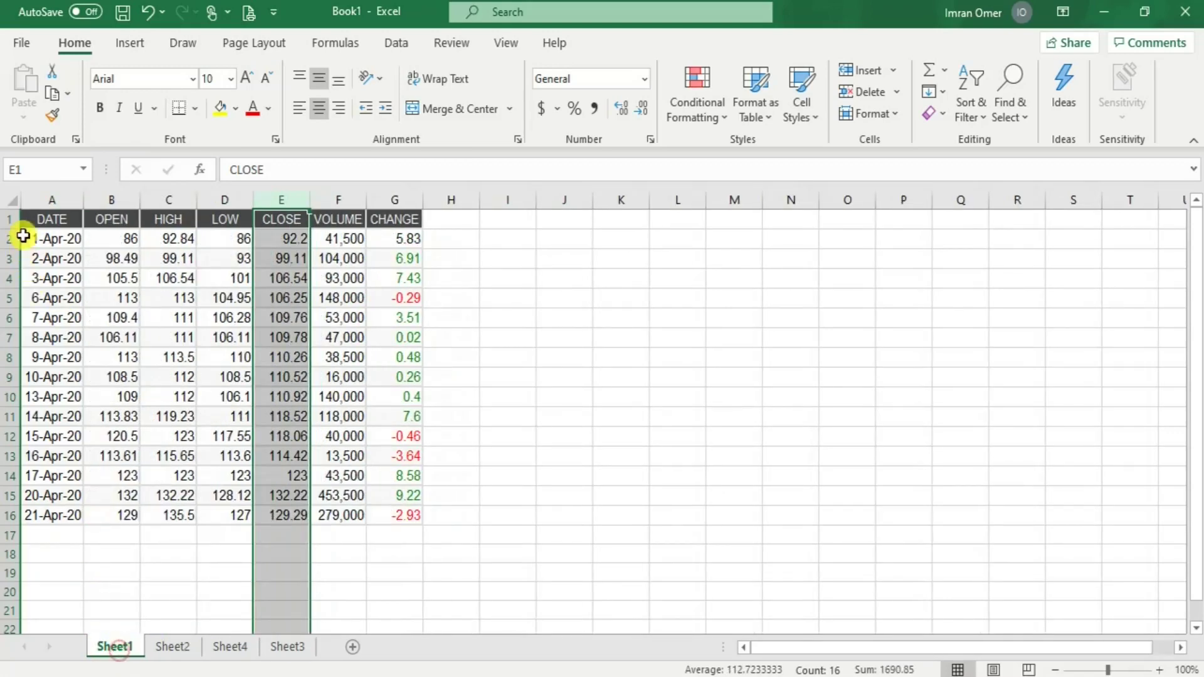
pyautogui.click(33, 217)
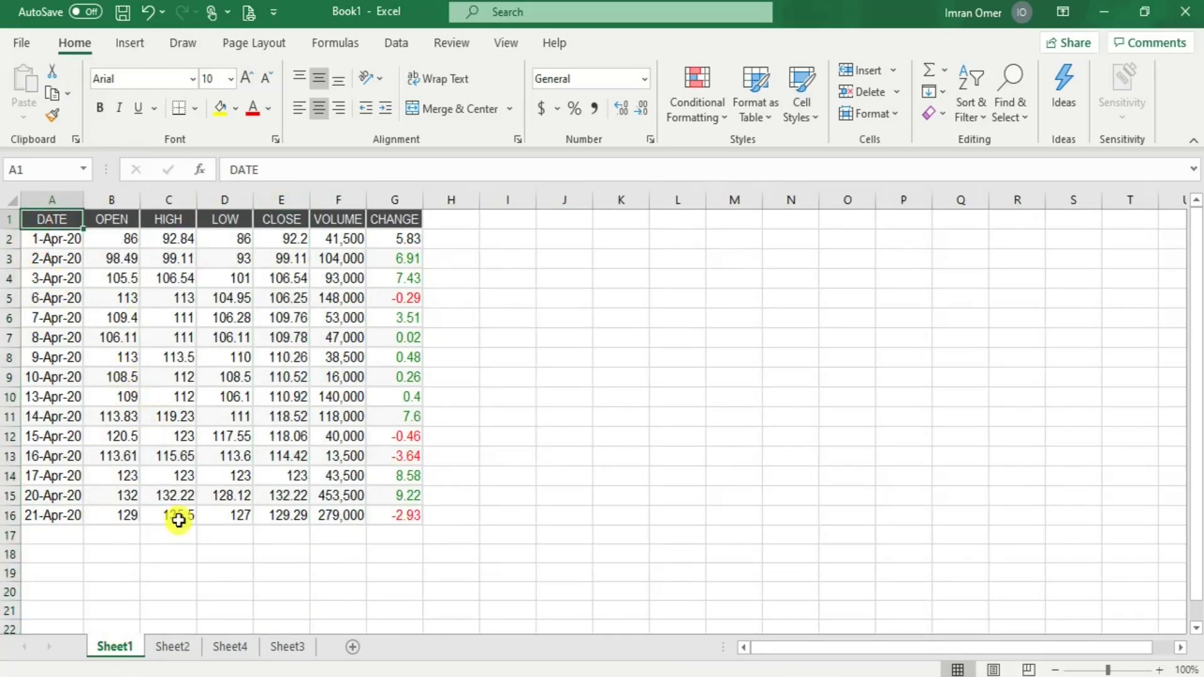
pyautogui.click(44, 194)
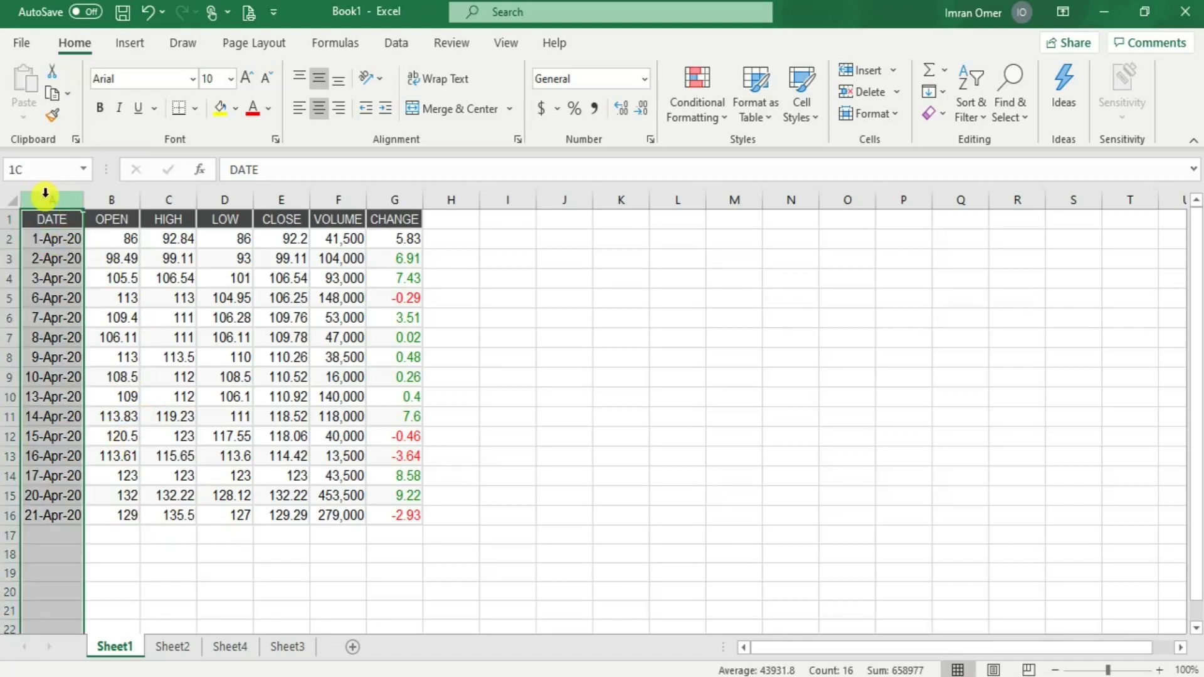
pyautogui.click(276, 198)
# Delete the OPEN, HIGH, LOW, VOLUME and CHANGE columns from Sheet1, keeping only DATE and CLOSE
pyautogui.moveTo(119, 198); pyautogui.dragTo(233, 202)
pyautogui.rightClick(224, 197)
pyautogui.click(276, 380)
pyautogui.rightClick(233, 201)
pyautogui.click(274, 383)
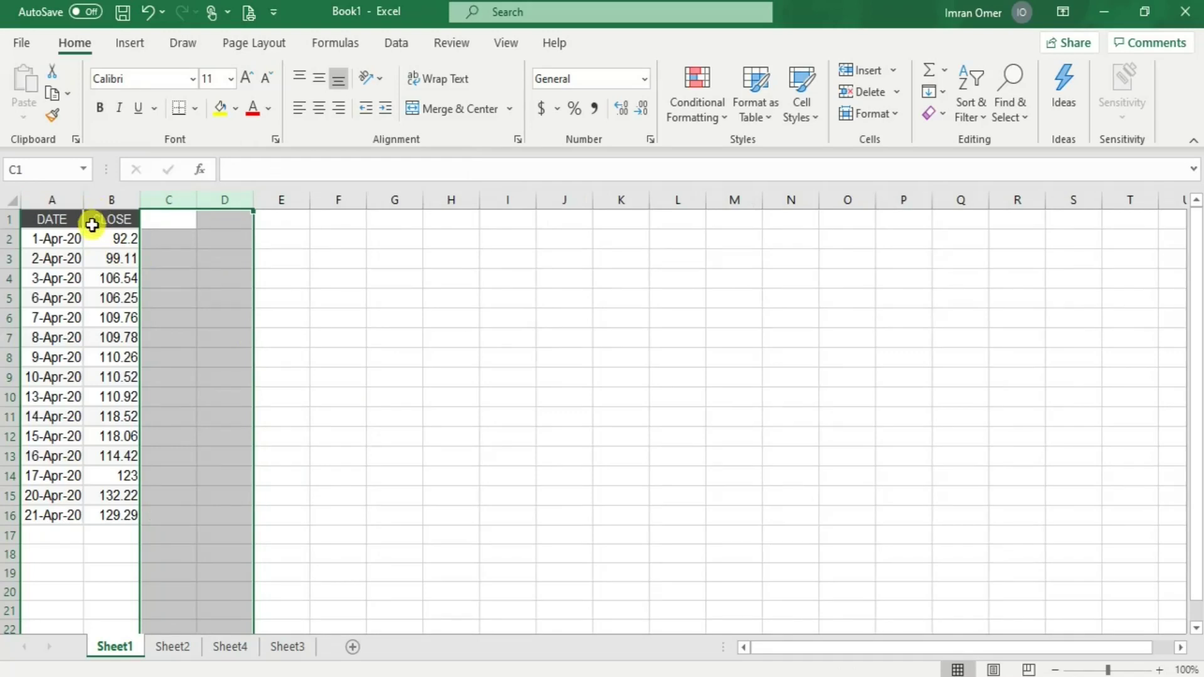
pyautogui.click(157, 226)
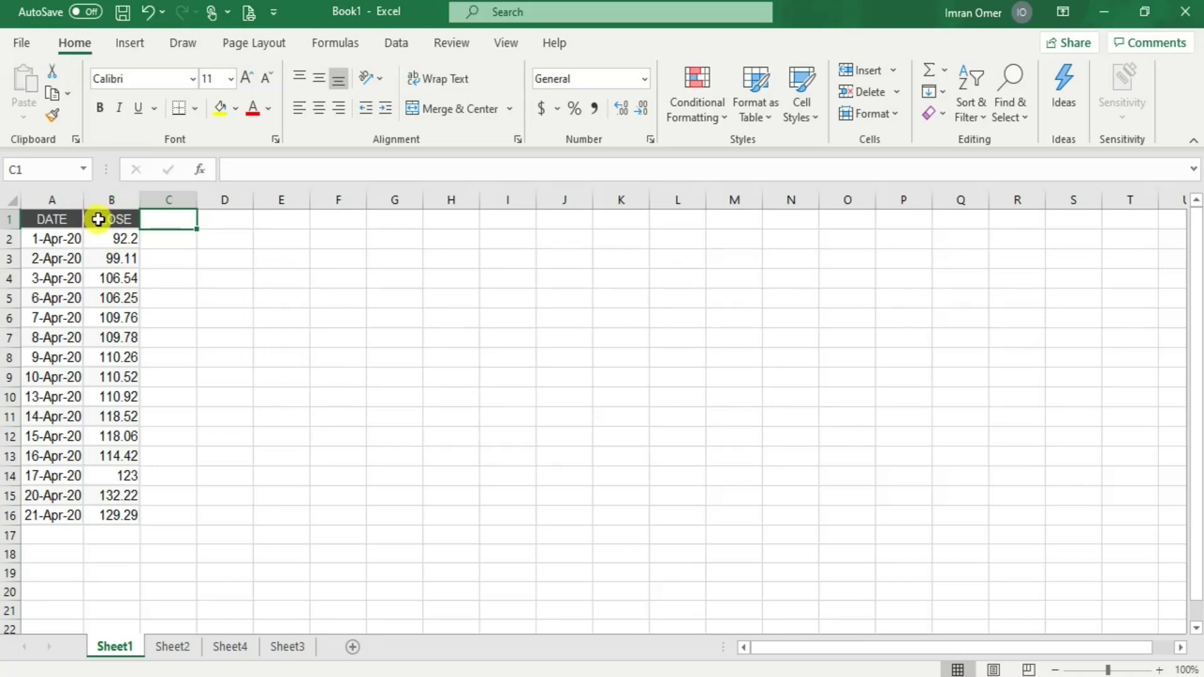
# Rename Sheet1 as ACPL
pyautogui.doubleClick(122, 652)
pyautogui.write('ACPL')
pyautogui.press('Return')
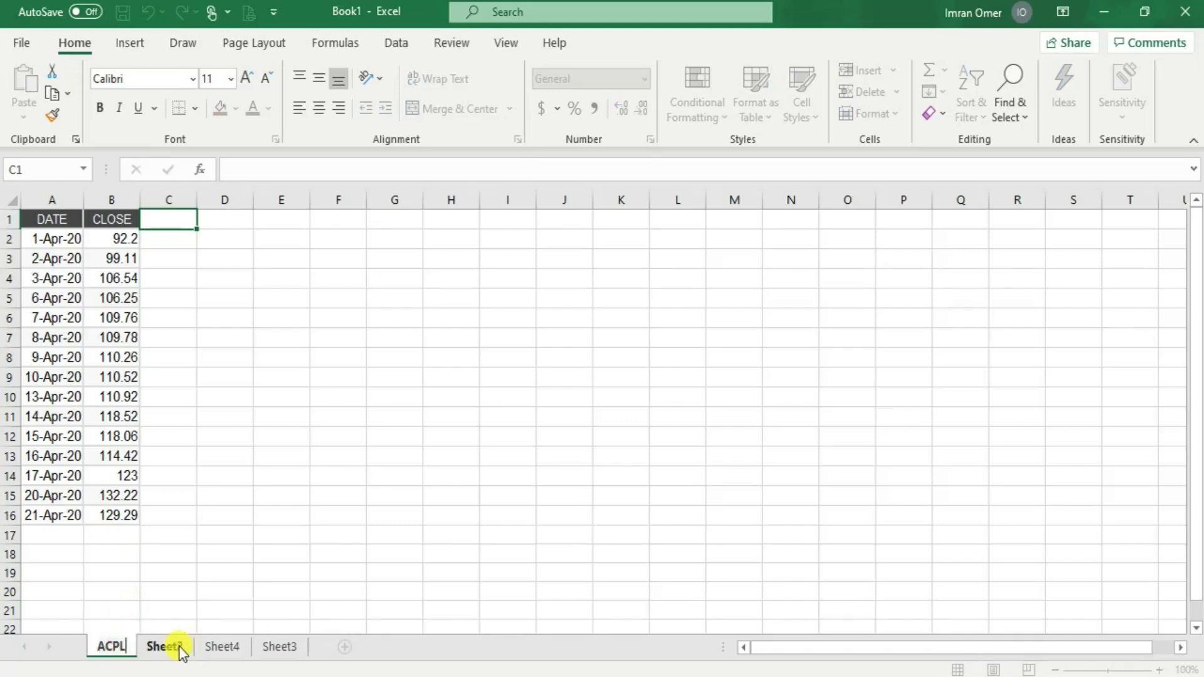
# Delete the OPEN, HIGH, LOW, VOLUME and CHANGE columns from Sheet2, keeping only DATE and CLOSE
pyautogui.click(176, 651)
pyautogui.moveTo(115, 200); pyautogui.dragTo(243, 199)
pyautogui.rightClick(243, 200)
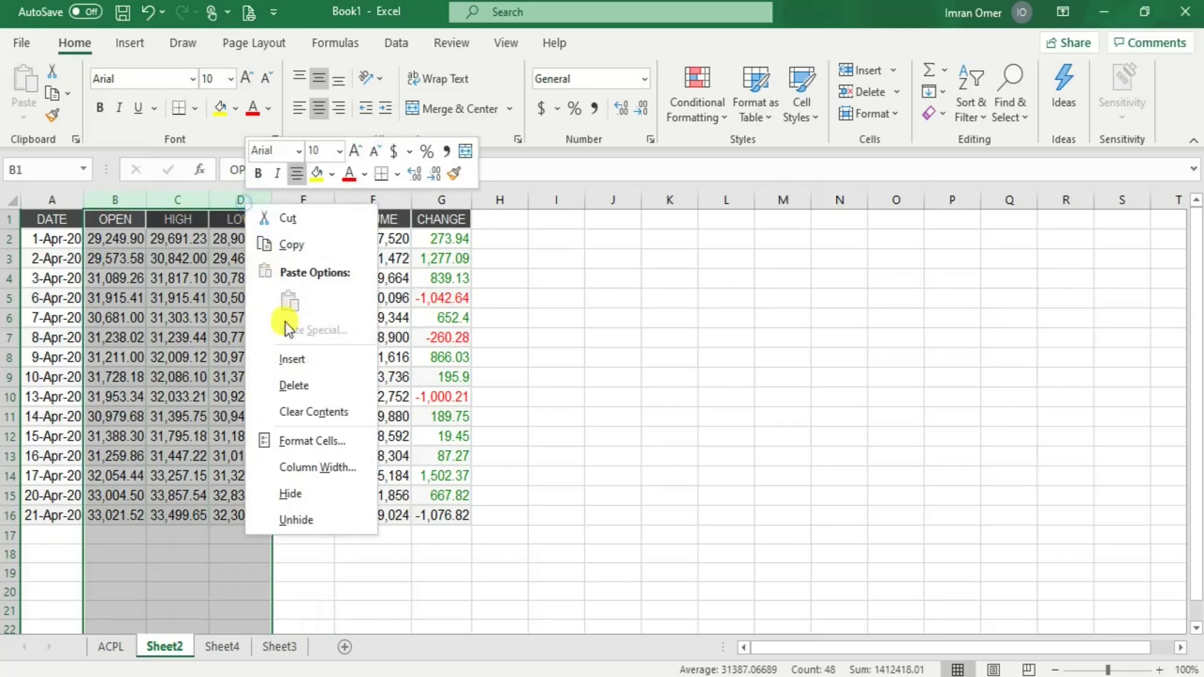
pyautogui.click(292, 385)
pyautogui.click(182, 199)
pyautogui.moveTo(190, 199); pyautogui.dragTo(285, 199)
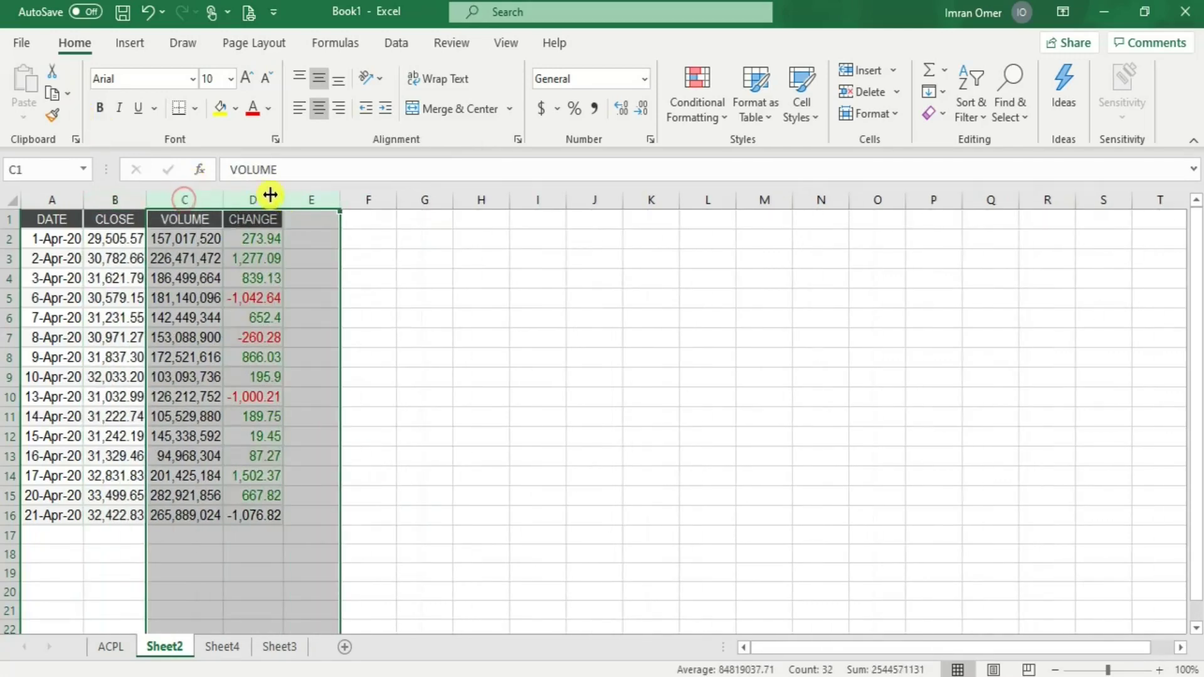
pyautogui.rightClick(285, 200)
pyautogui.click(307, 384)
# Rename Sheet2 as KSE100
pyautogui.doubleClick(166, 652)
pyautogui.write('KSE100')
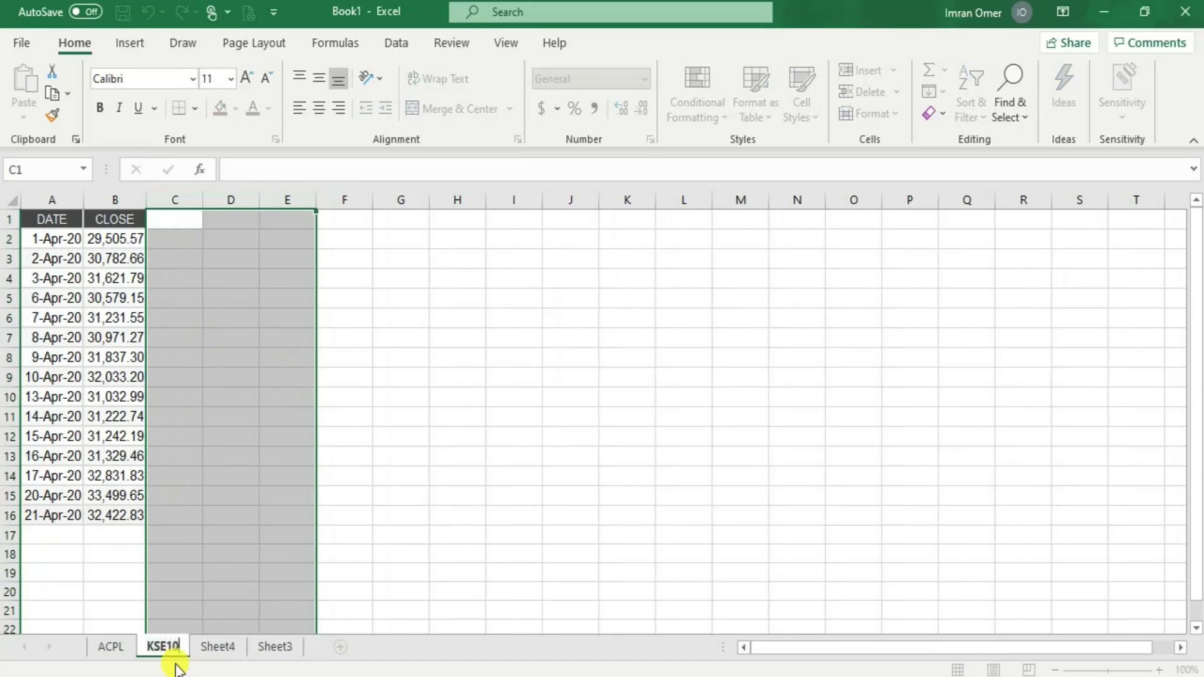
pyautogui.click(376, 534)
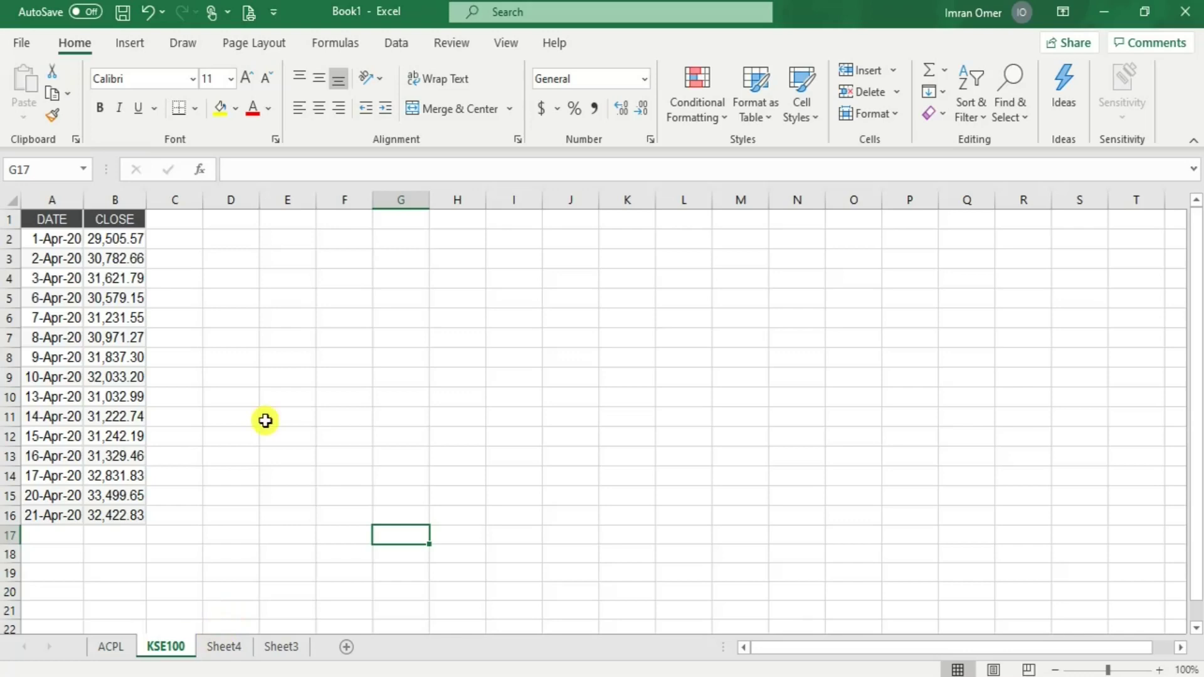
# Copy the CLOSE column B1:B16 from sheet KSE100 into the ACPL sheet starting at E1, and autofit column E's width
pyautogui.moveTo(99, 220); pyautogui.dragTo(130, 522)
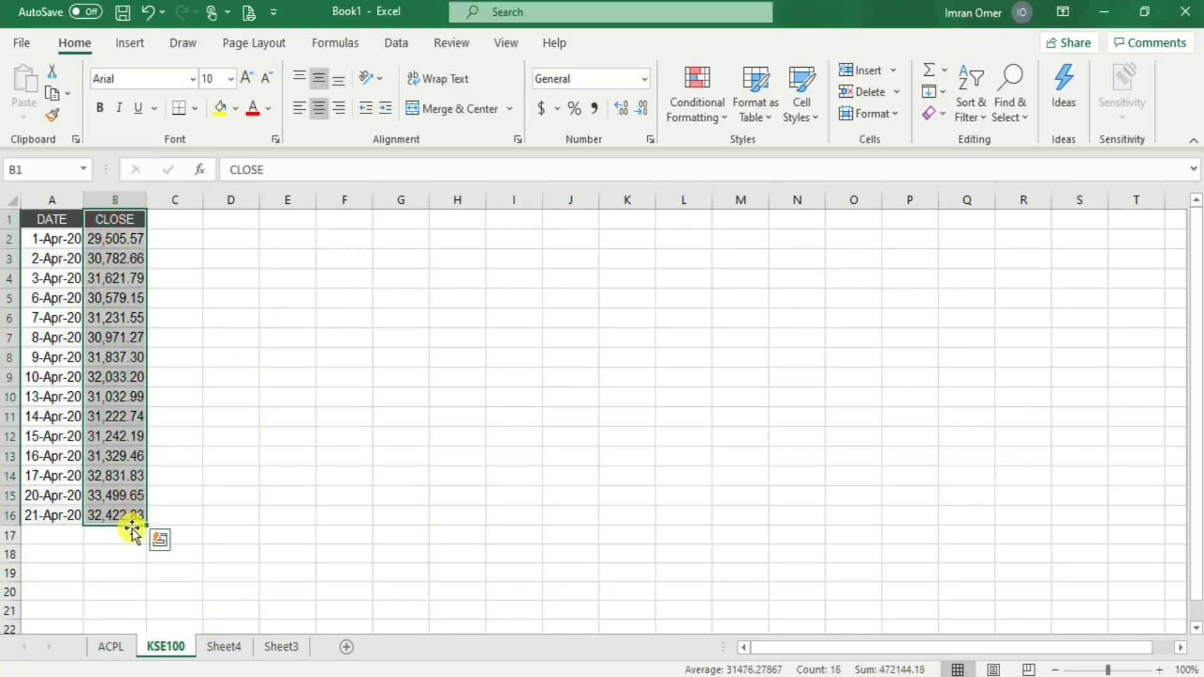
pyautogui.hotkey('ctrl', 'c')
pyautogui.click(110, 646)
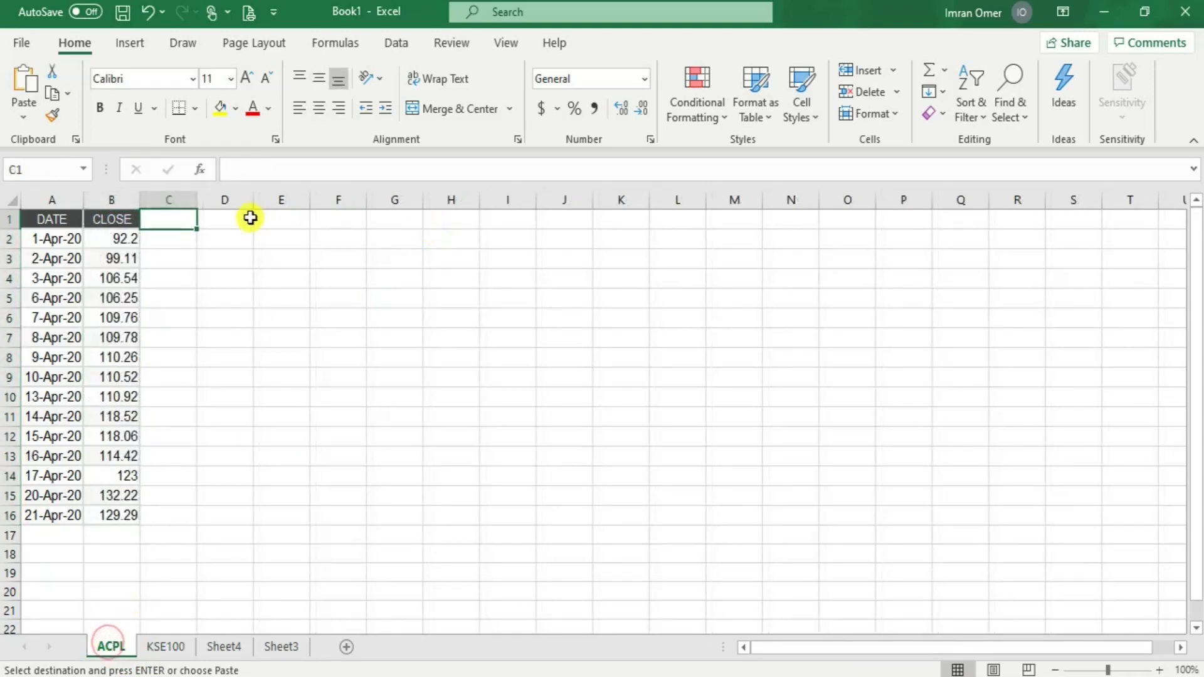
pyautogui.click(298, 223)
pyautogui.hotkey('ctrl', 'v')
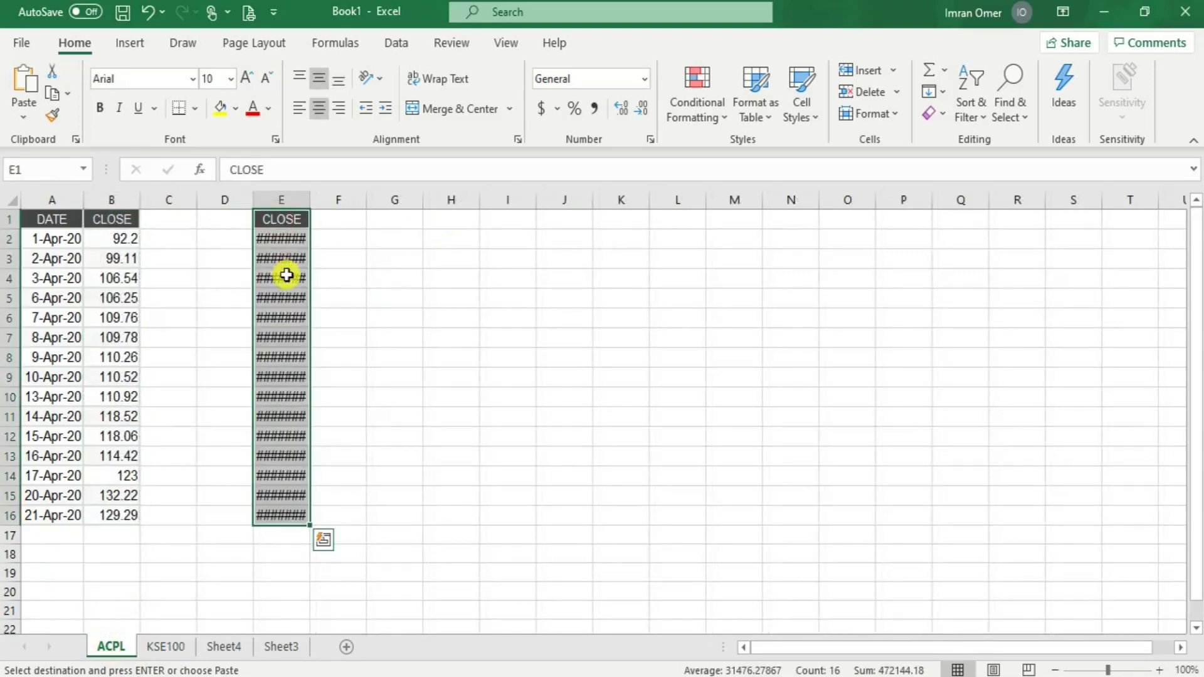
pyautogui.doubleClick(309, 196)
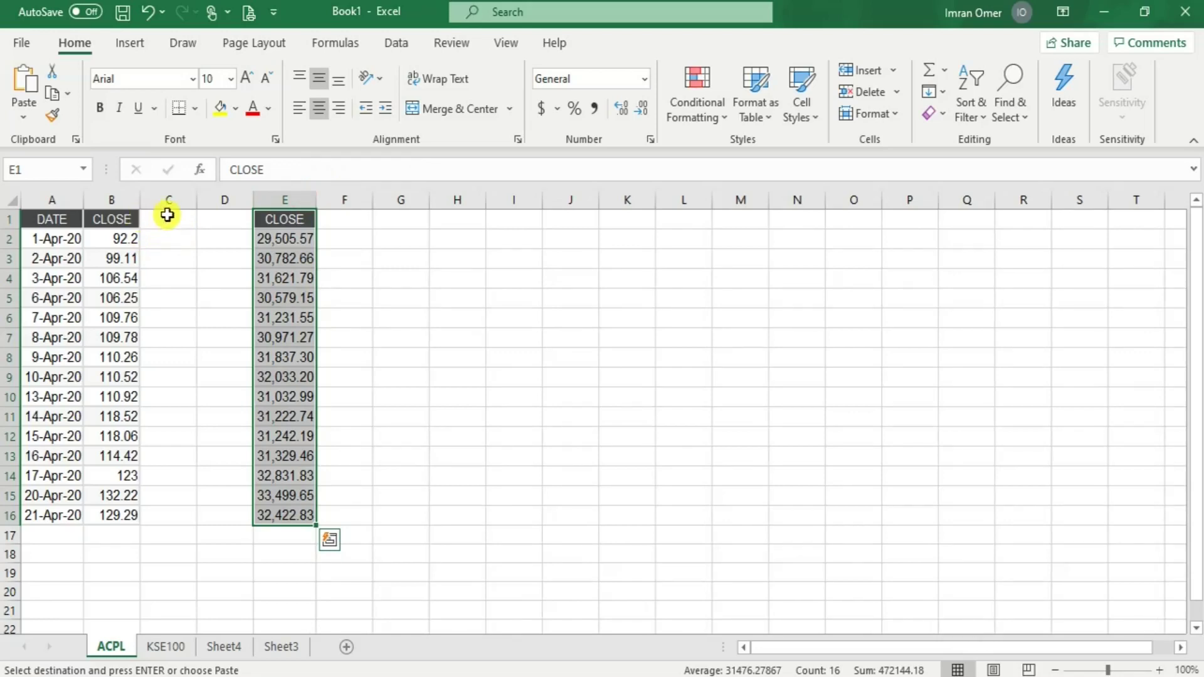
# Insert a blank row above the header row of the ACPL sheet
pyautogui.click(9, 219)
pyautogui.rightClick(7, 219)
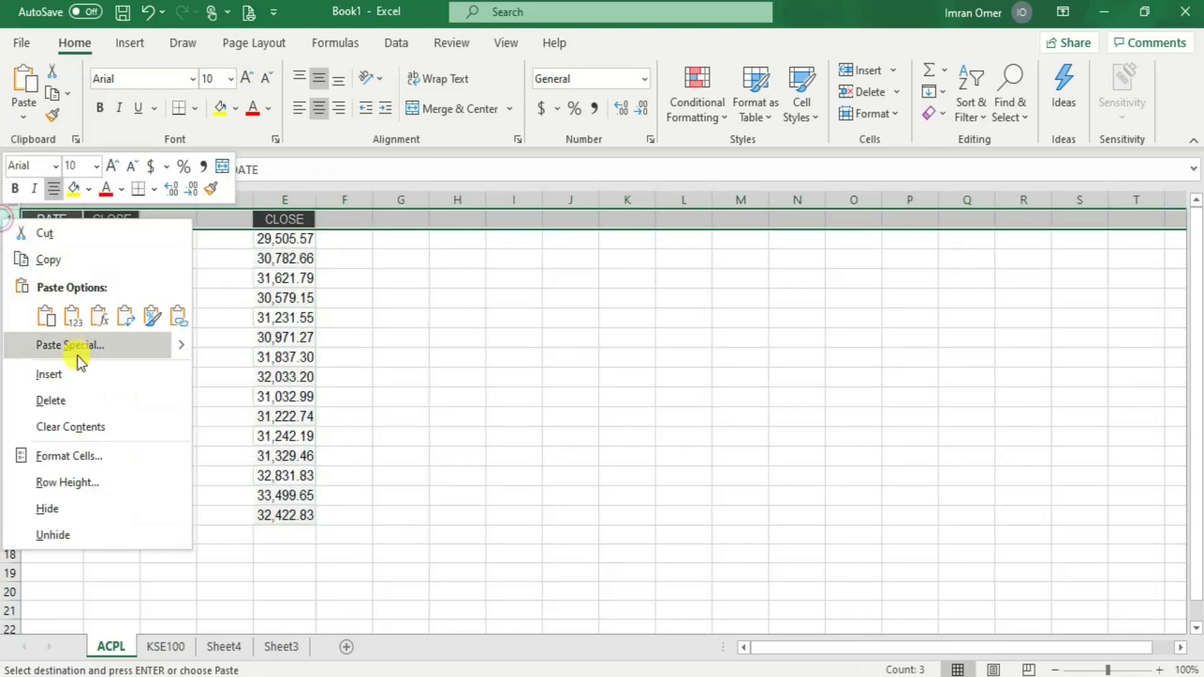
pyautogui.click(79, 375)
pyautogui.click(60, 215)
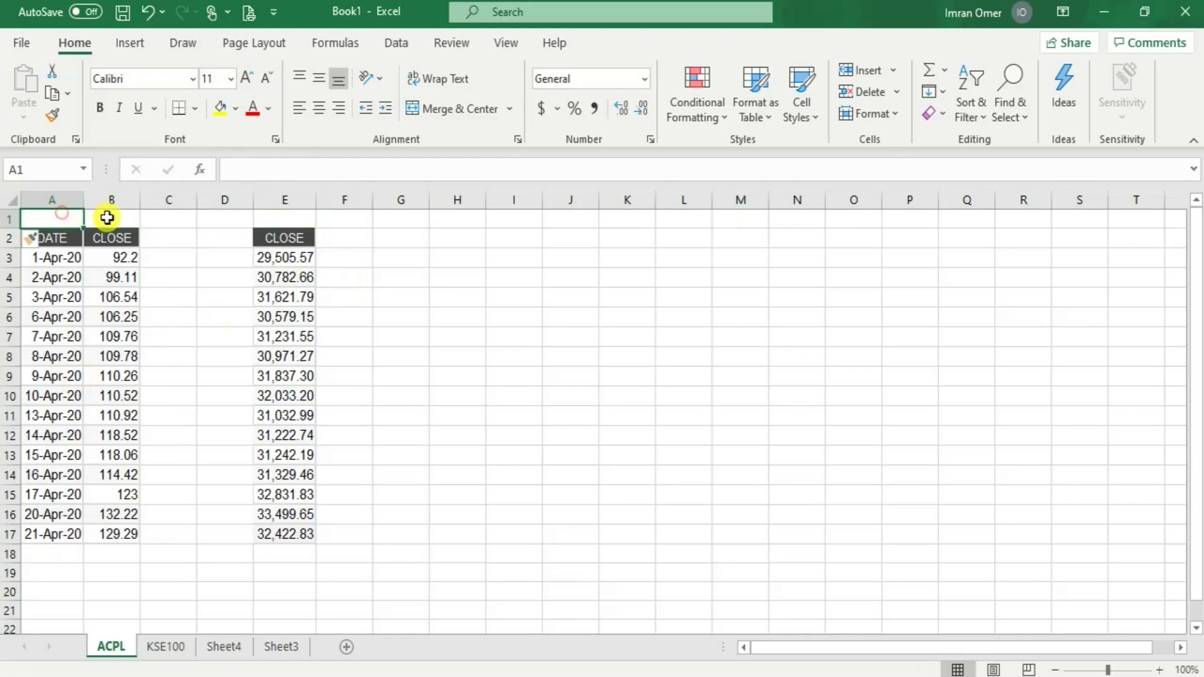
# Merge and center B1:C1 and enter the heading ACPL
pyautogui.moveTo(115, 218); pyautogui.dragTo(164, 219)
pyautogui.click(429, 107)
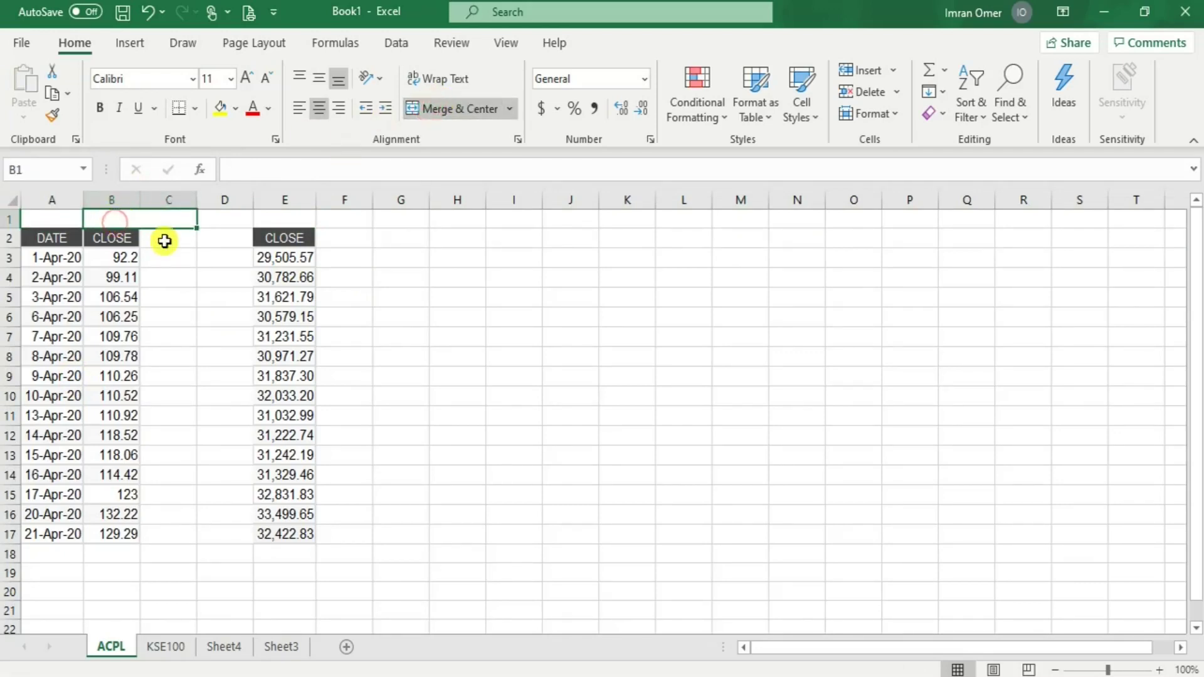
pyautogui.write('ACP')
pyautogui.press('Tab')
pyautogui.press('Tab')
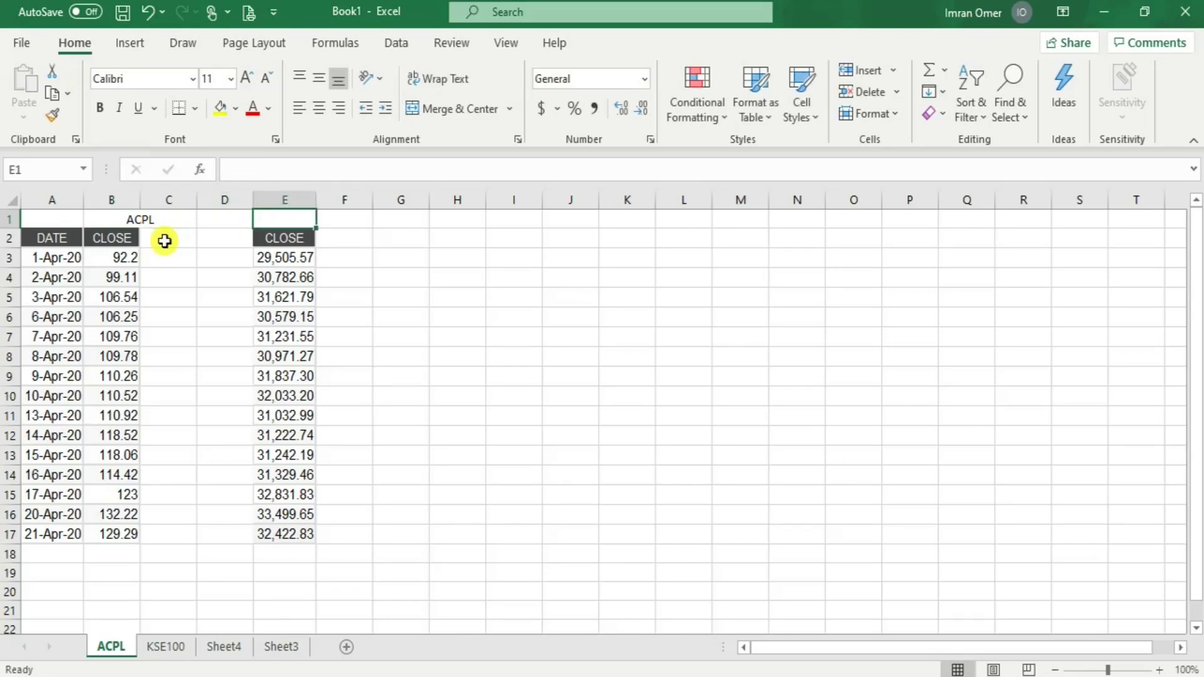
# Merge and center E1:F1 and enter the heading KSE 100
pyautogui.moveTo(313, 217); pyautogui.dragTo(344, 219)
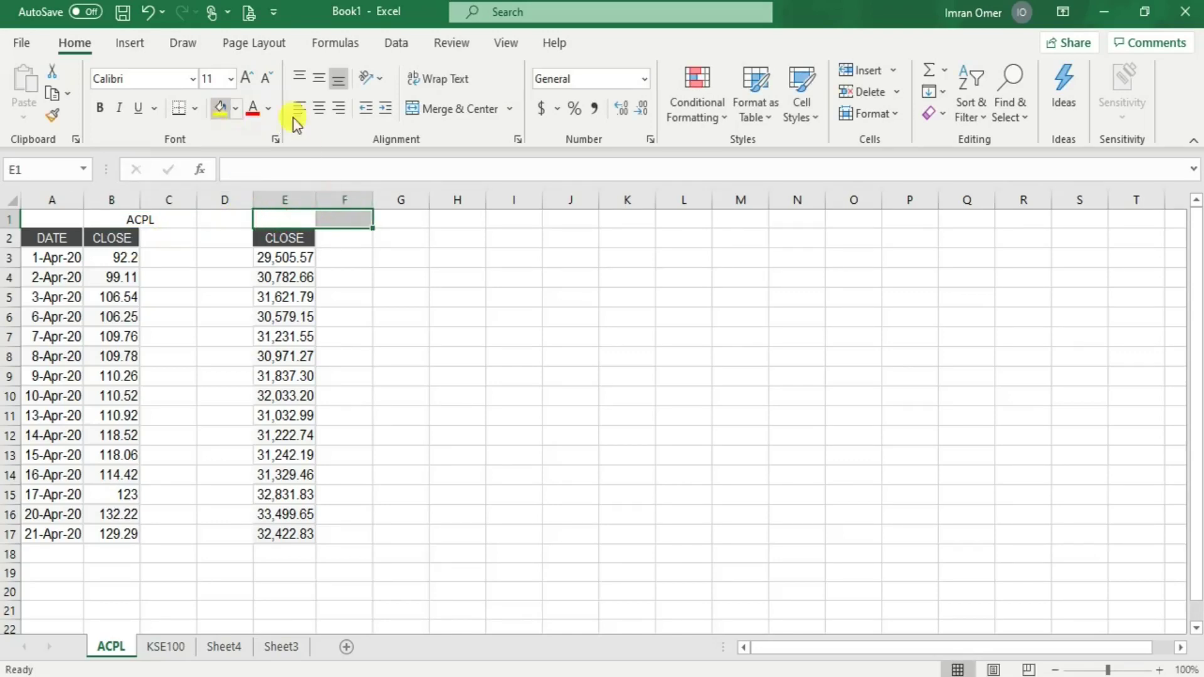
pyautogui.click(427, 113)
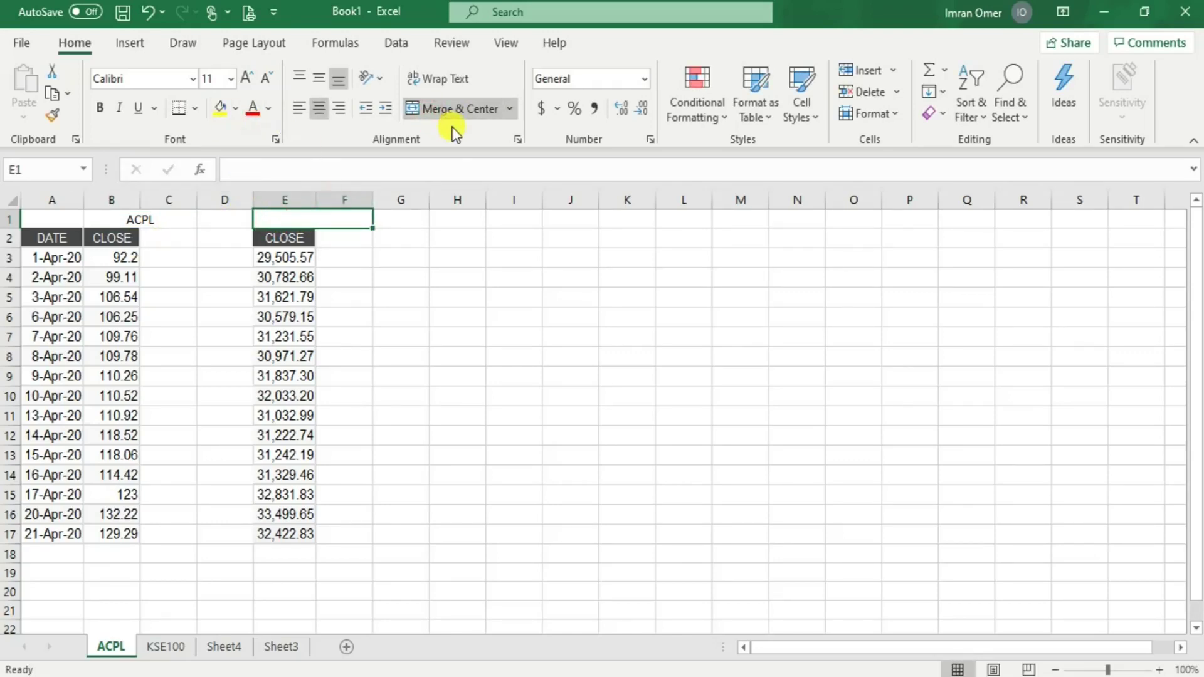
pyautogui.write('KSE 100')
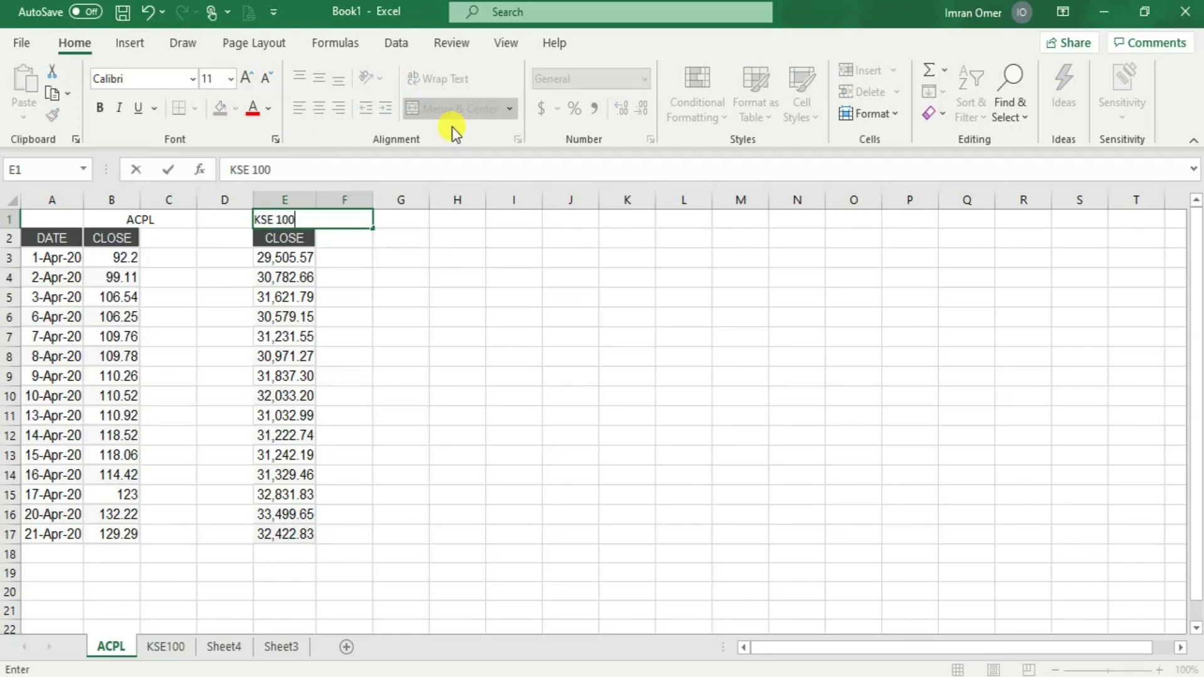
pyautogui.press('Return')
# Enter the column heading Return in C2 and F2, beside each CLOSE heading
pyautogui.click(156, 234)
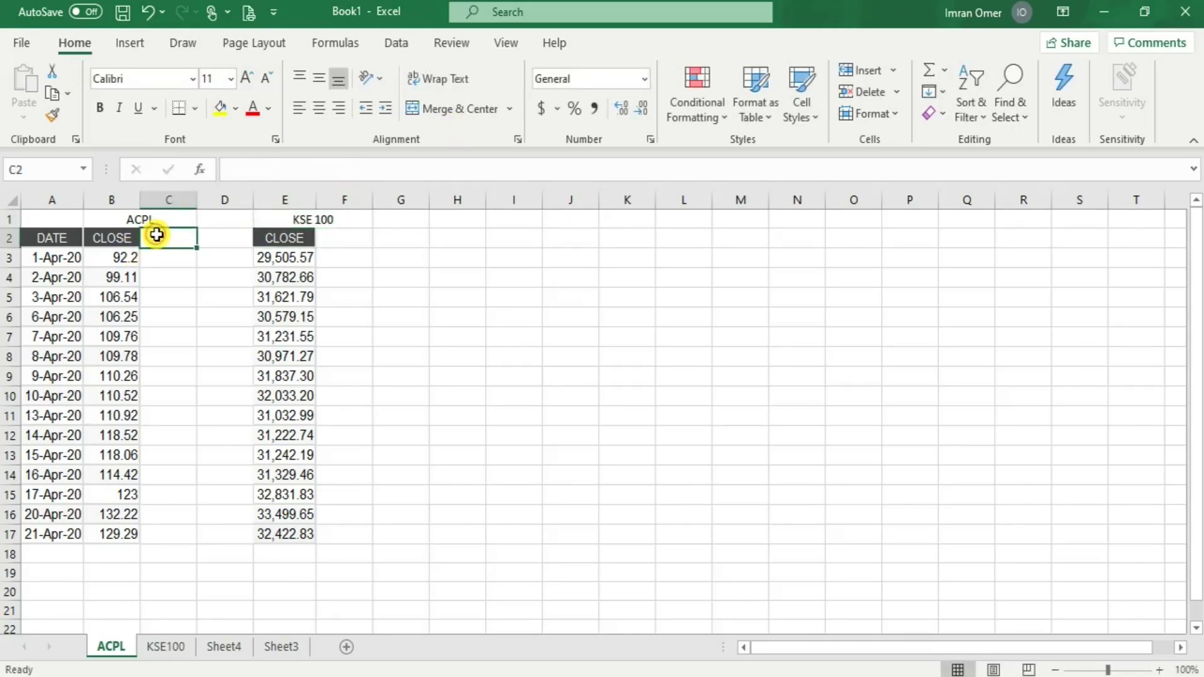
pyautogui.write('Re')
pyautogui.press('Tab')
pyautogui.press('Tab')
pyautogui.press('Tab')
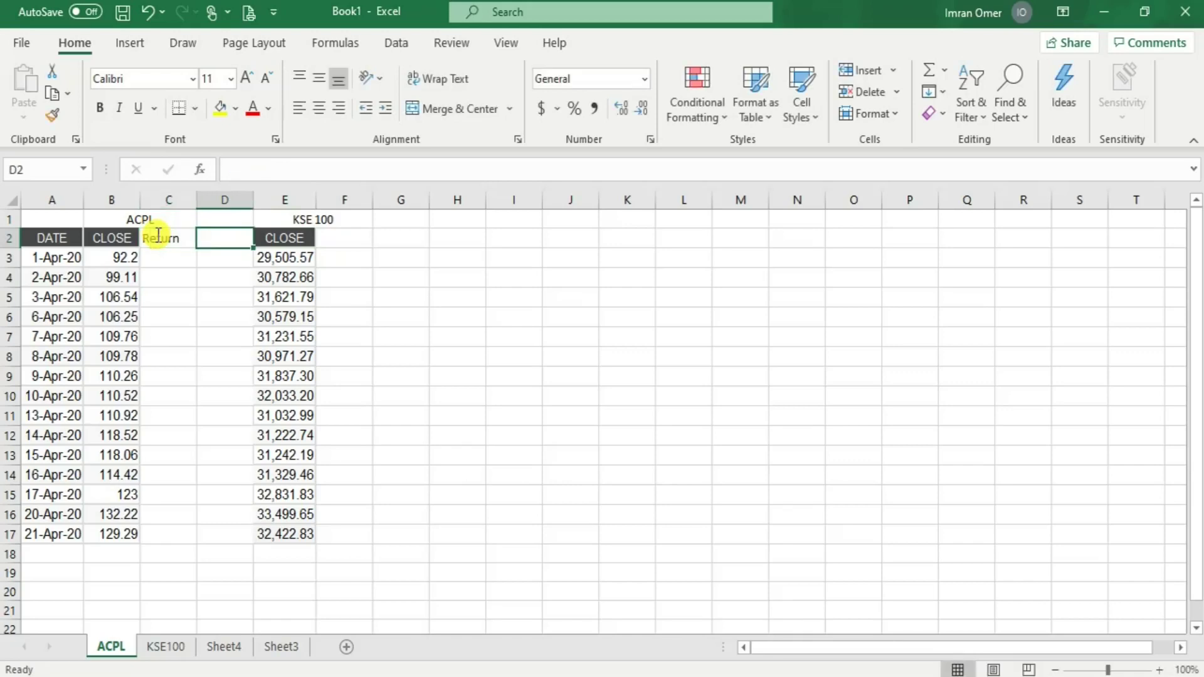
pyautogui.write('Return')
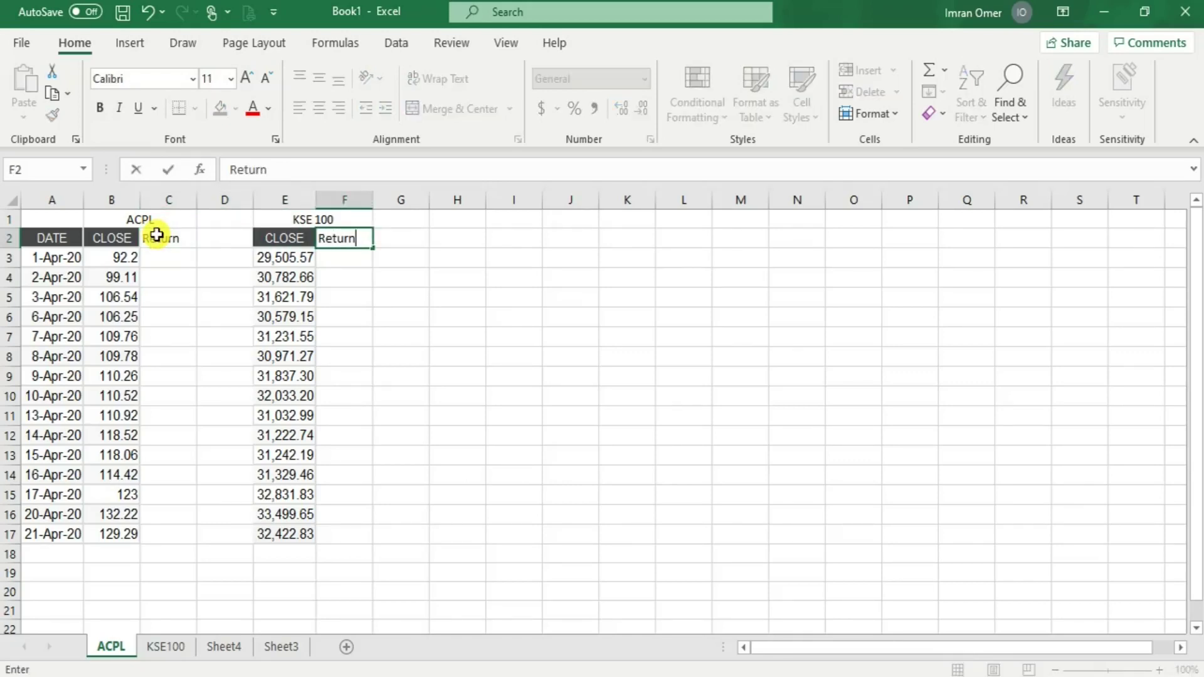
pyautogui.press('Tab')
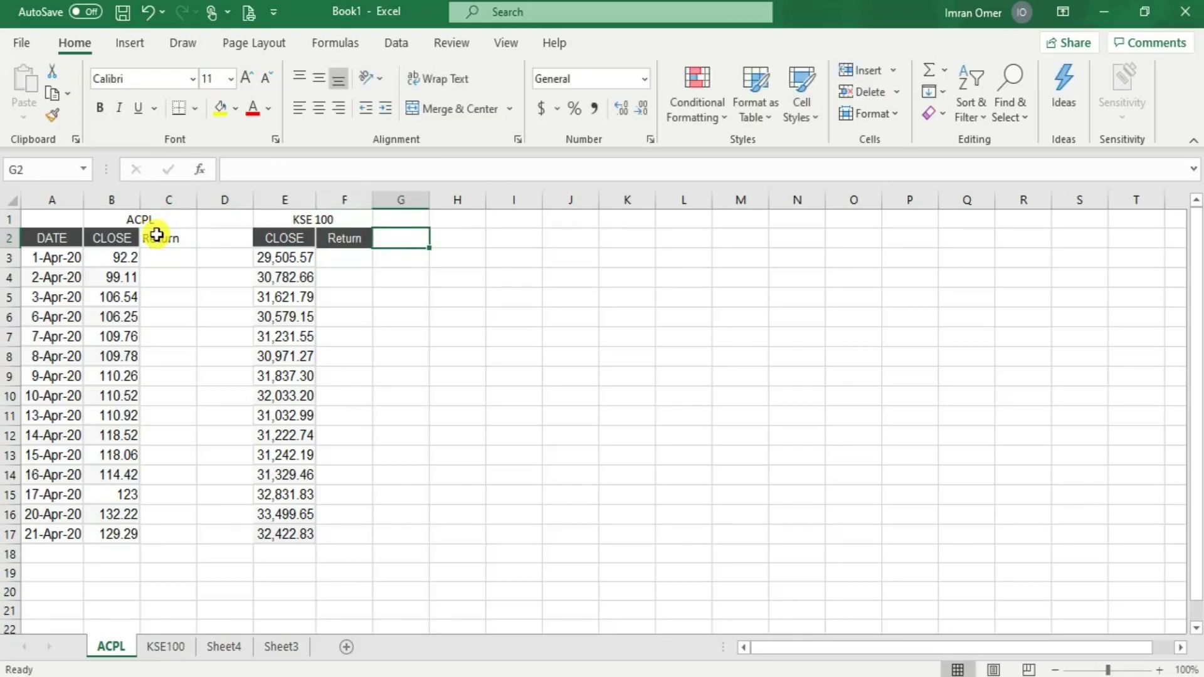
# Copy the formatting of the CLOSE heading in B2 onto the Return heading in C2
pyautogui.click(104, 241)
pyautogui.click(57, 115)
pyautogui.click(159, 244)
# Enter the daily return formula =(B4/B3)-1 in C4 of the ACPL Return column
pyautogui.click(175, 282)
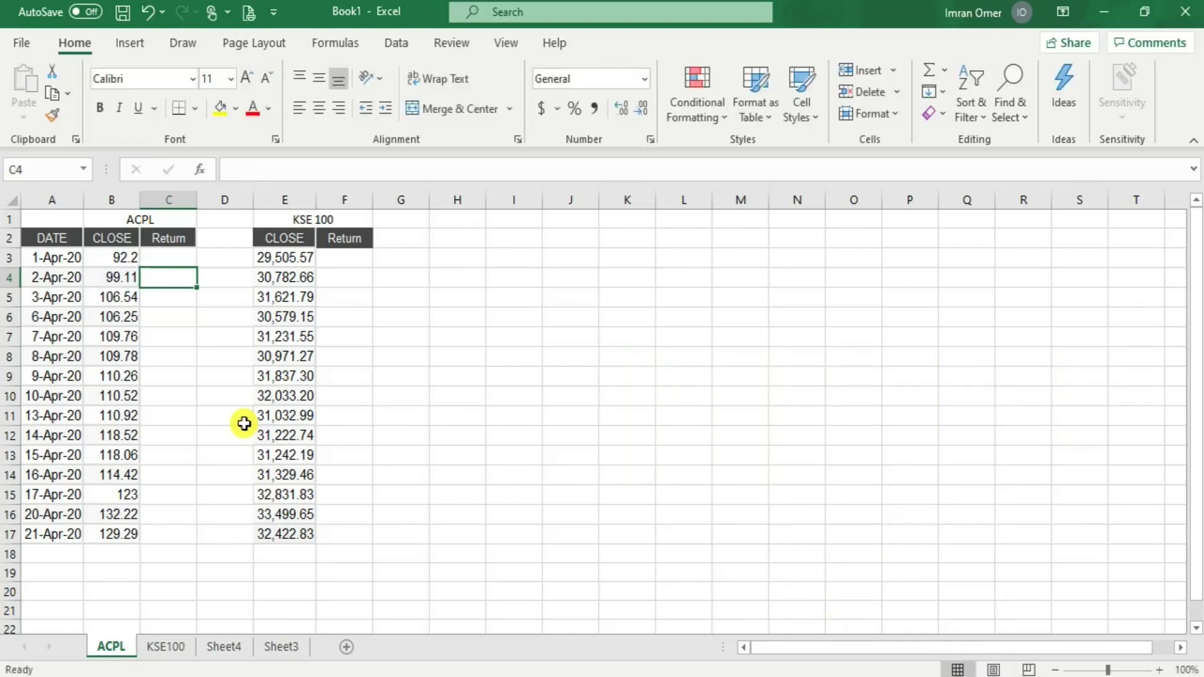
pyautogui.write('=')
pyautogui.write('(')
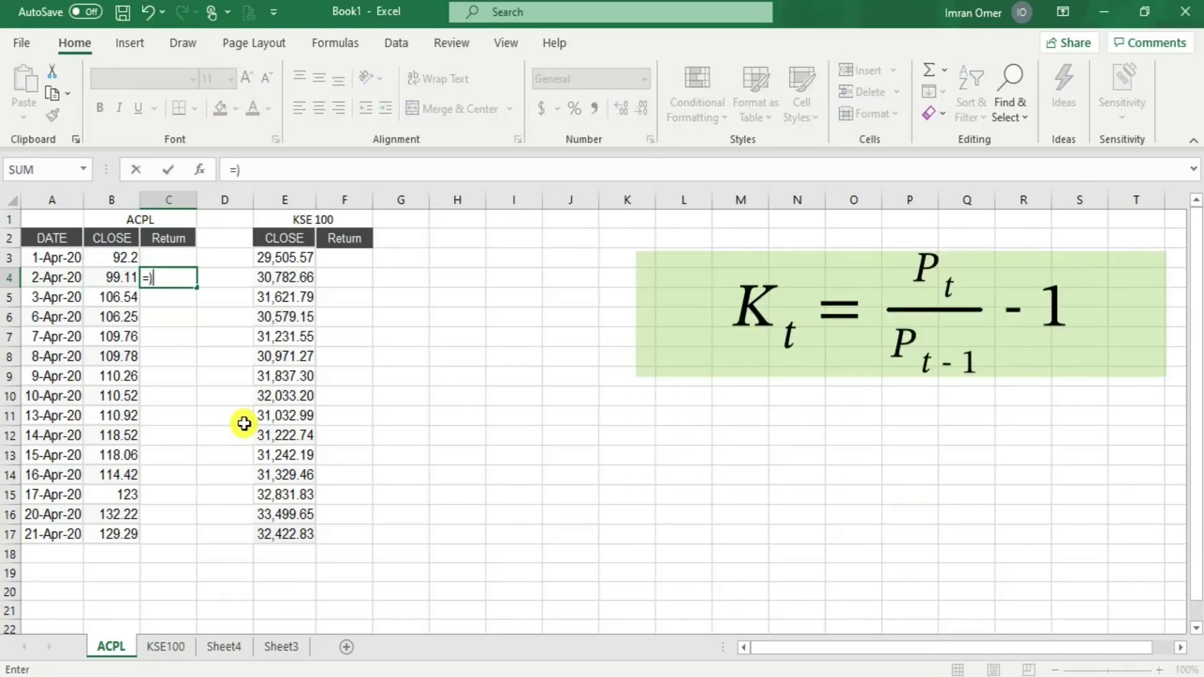
pyautogui.press('Left')
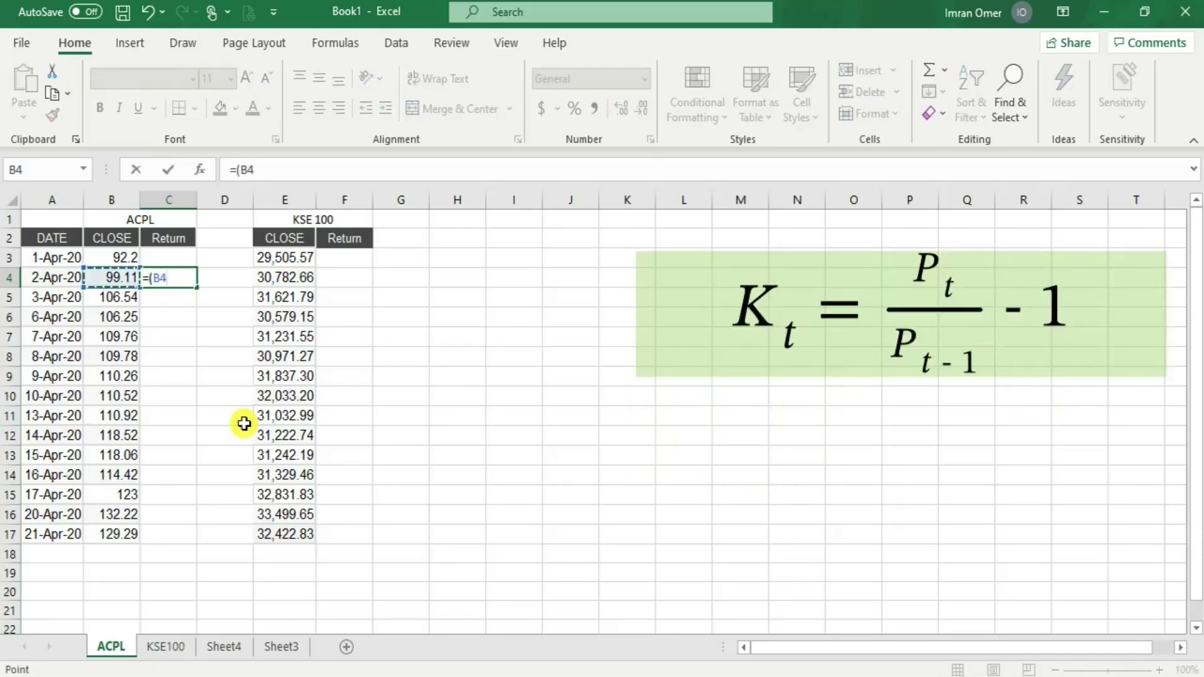
pyautogui.write('/')
pyautogui.press('Left')
pyautogui.press('Up')
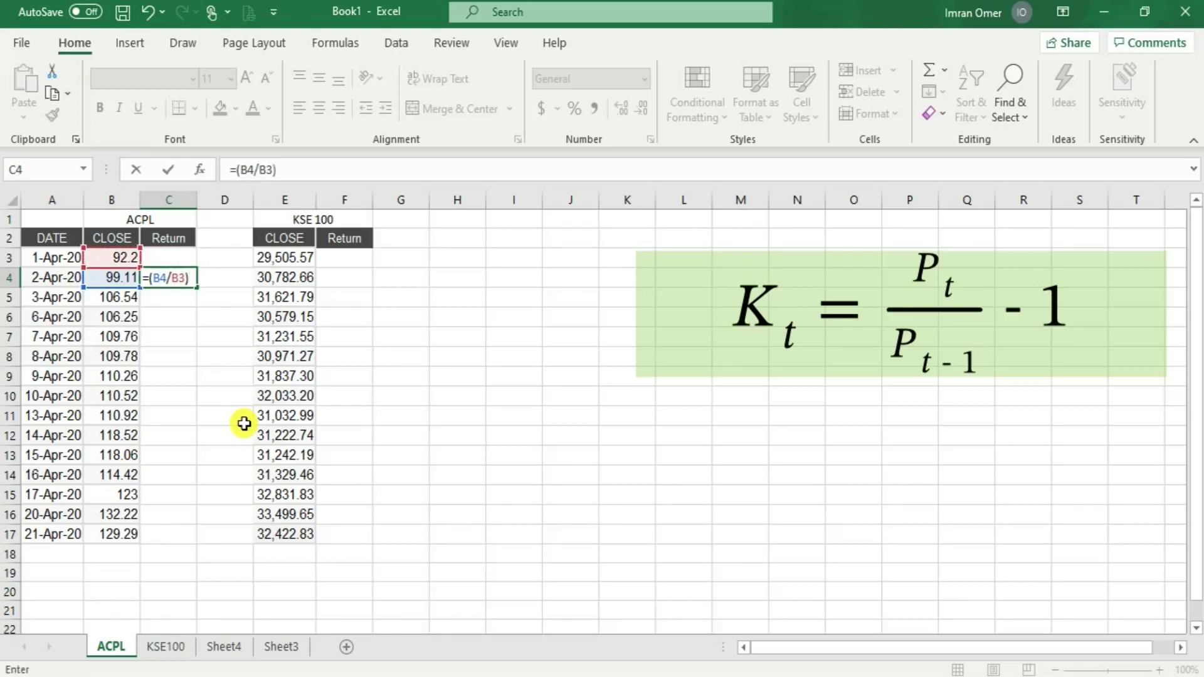
pyautogui.write(')-1')
pyautogui.press('Return')
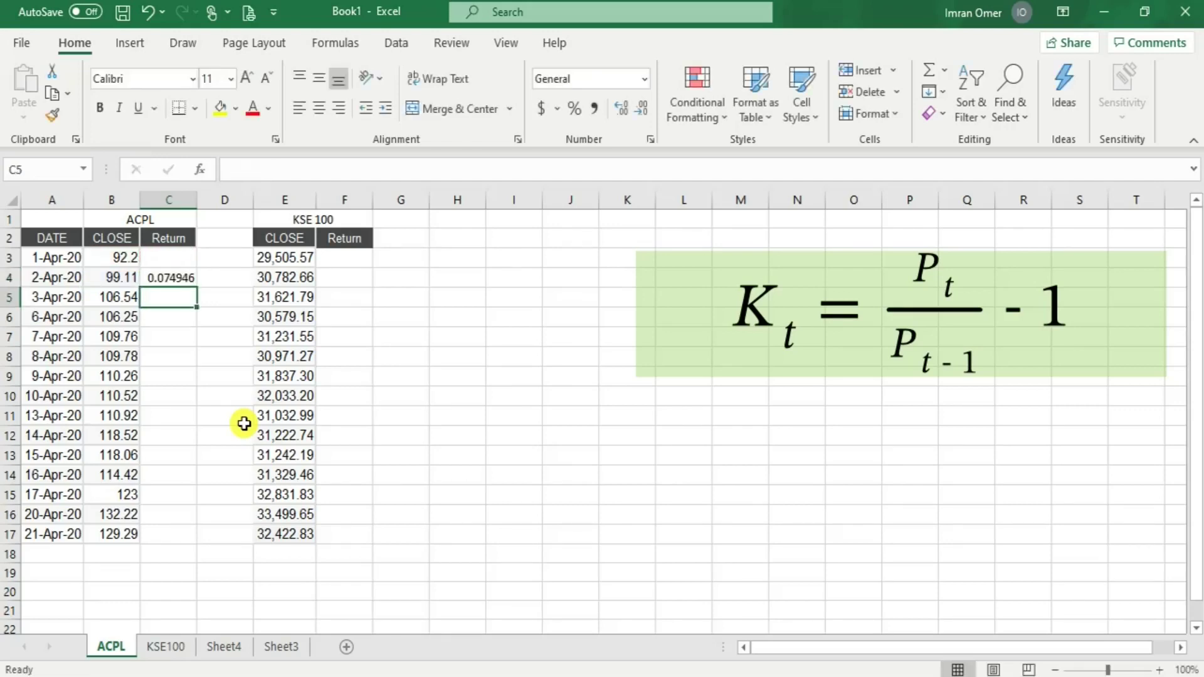
# Fill the return formula in C4 down to C17 and copy C4:C17 into the KSE 100 Return column at F4:F17
pyautogui.click(175, 280)
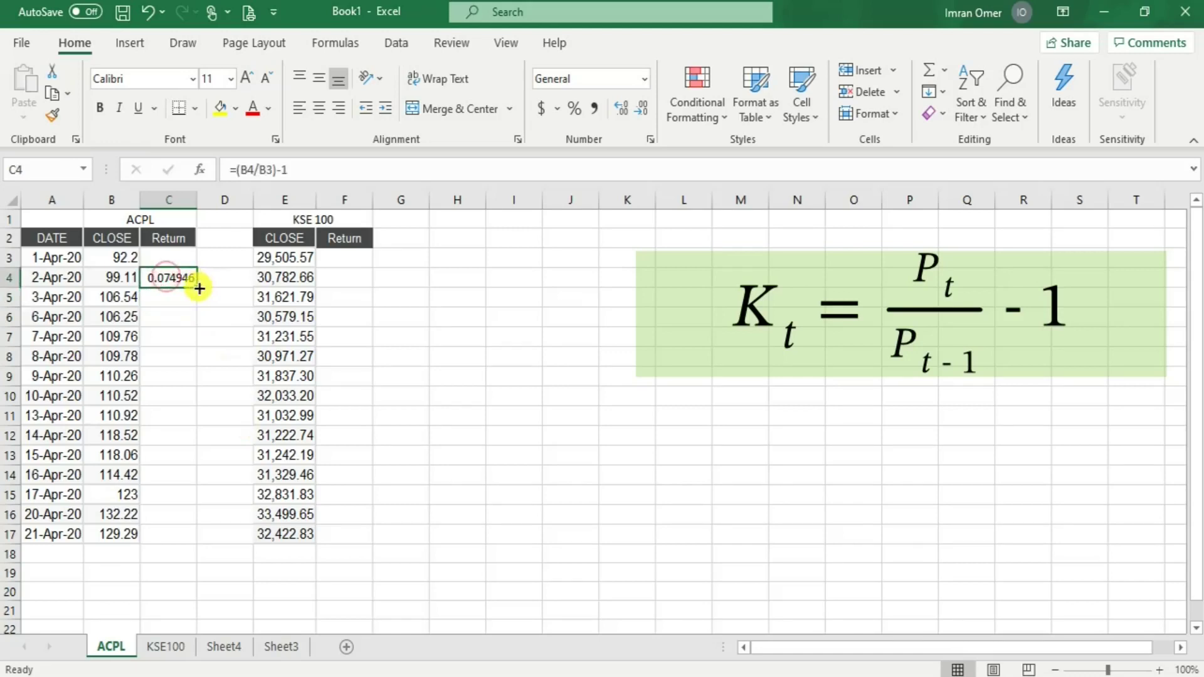
pyautogui.doubleClick(197, 288)
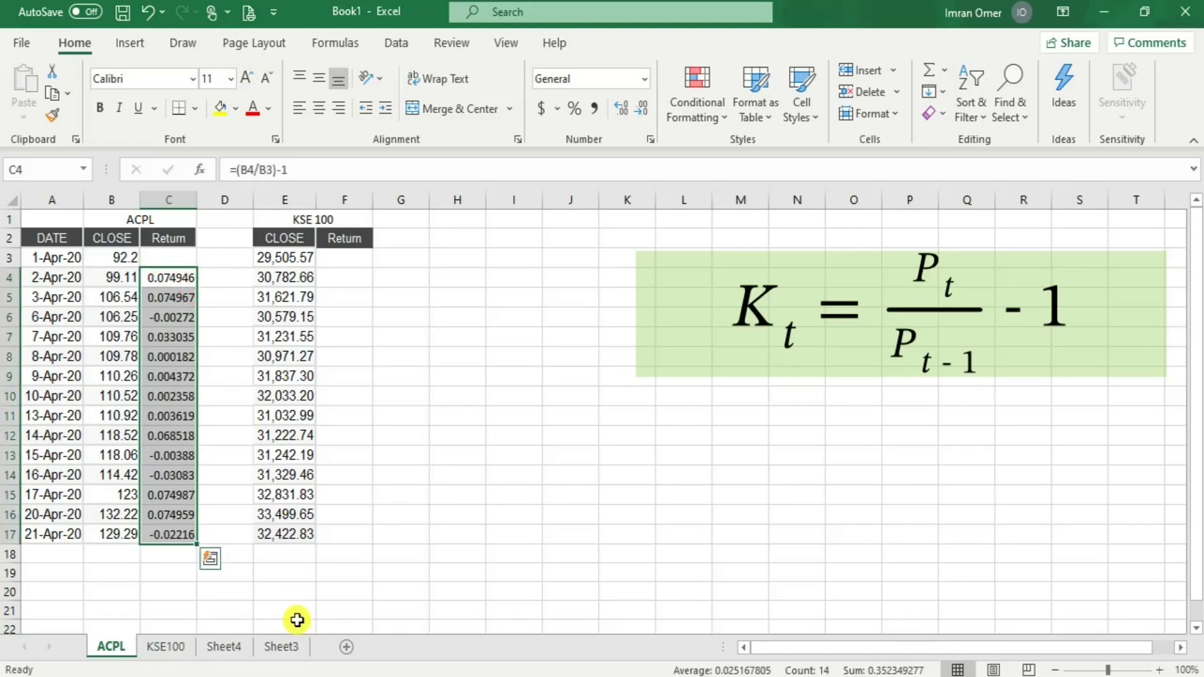
pyautogui.hotkey('ctrl', 'c')
pyautogui.press('Return')
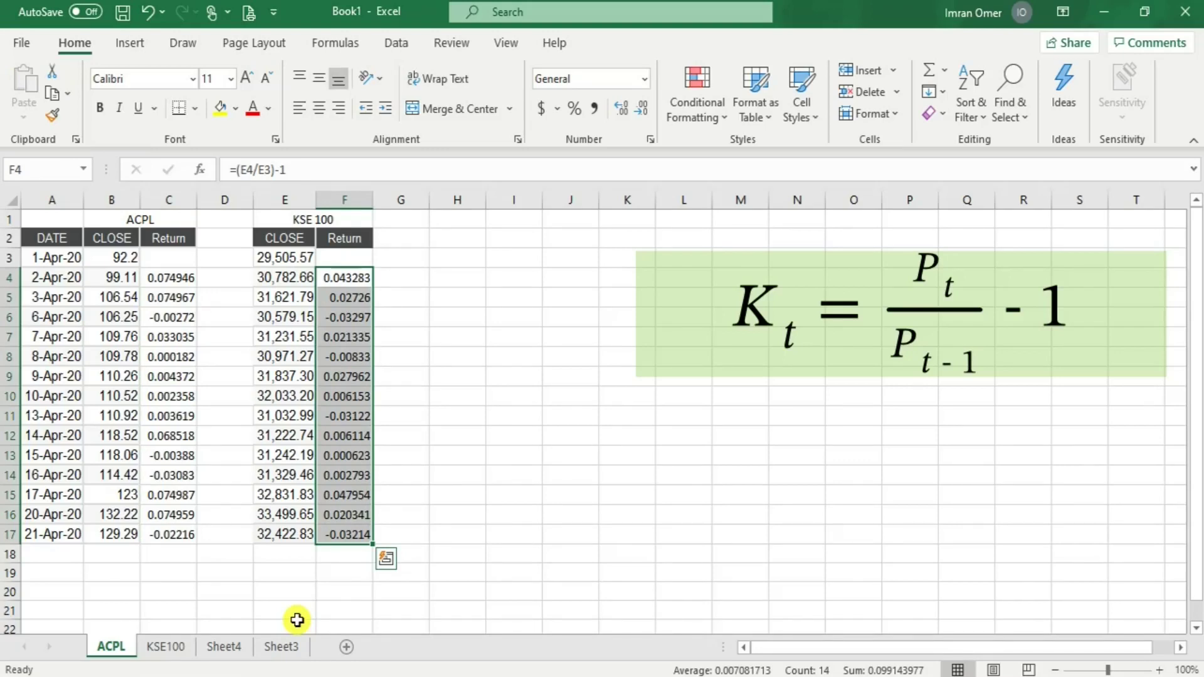
# Enter the label Beta in cells I4, I7 and I10
pyautogui.press('Left')
pyautogui.press('Right')
pyautogui.press('Right')
pyautogui.press('Right')
pyautogui.press('Right')
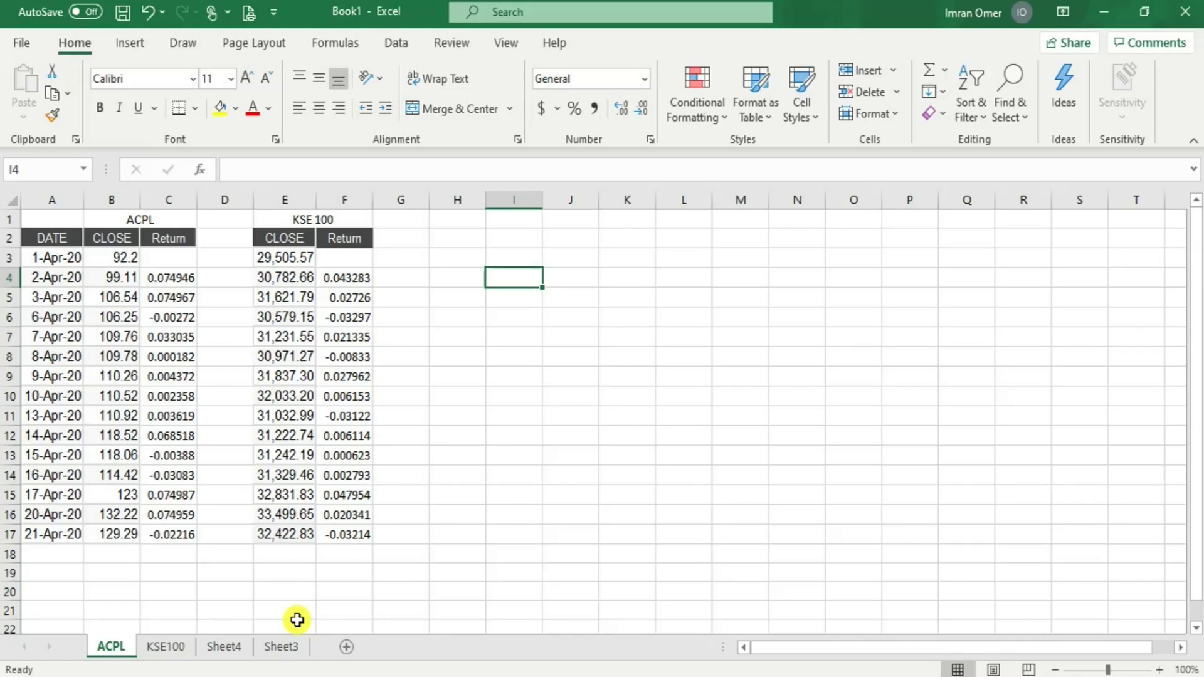
pyautogui.write('Bet')
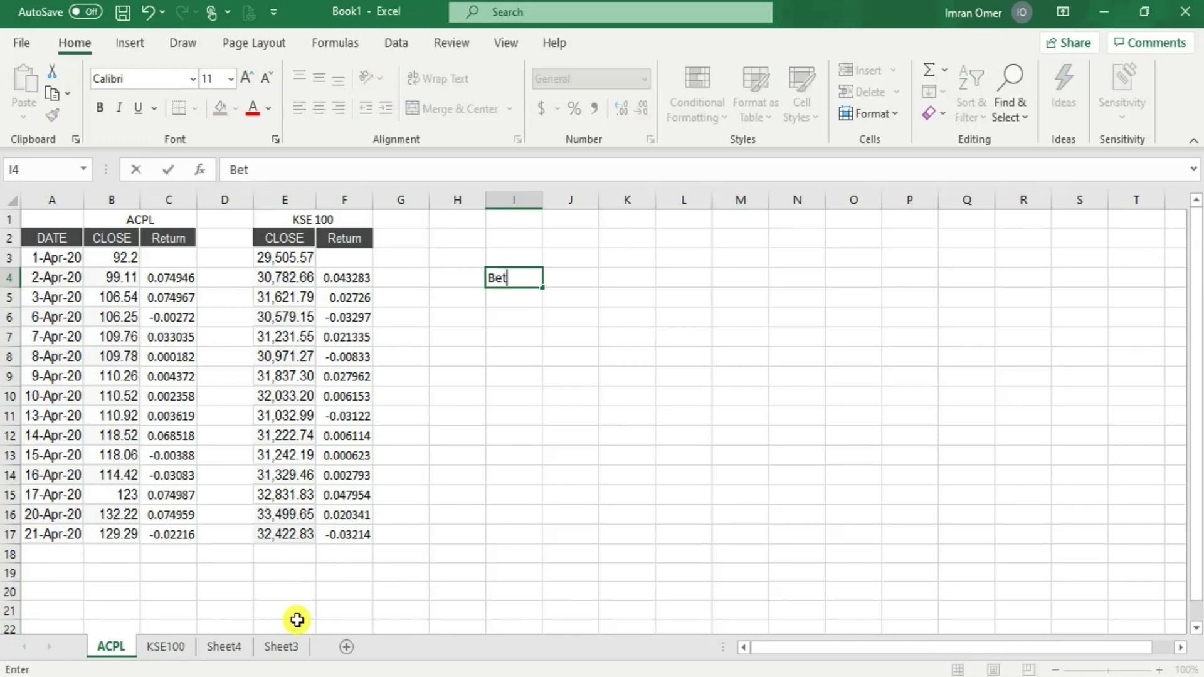
pyautogui.write('a')
pyautogui.press('Return')
pyautogui.press('Return')
pyautogui.press('Return')
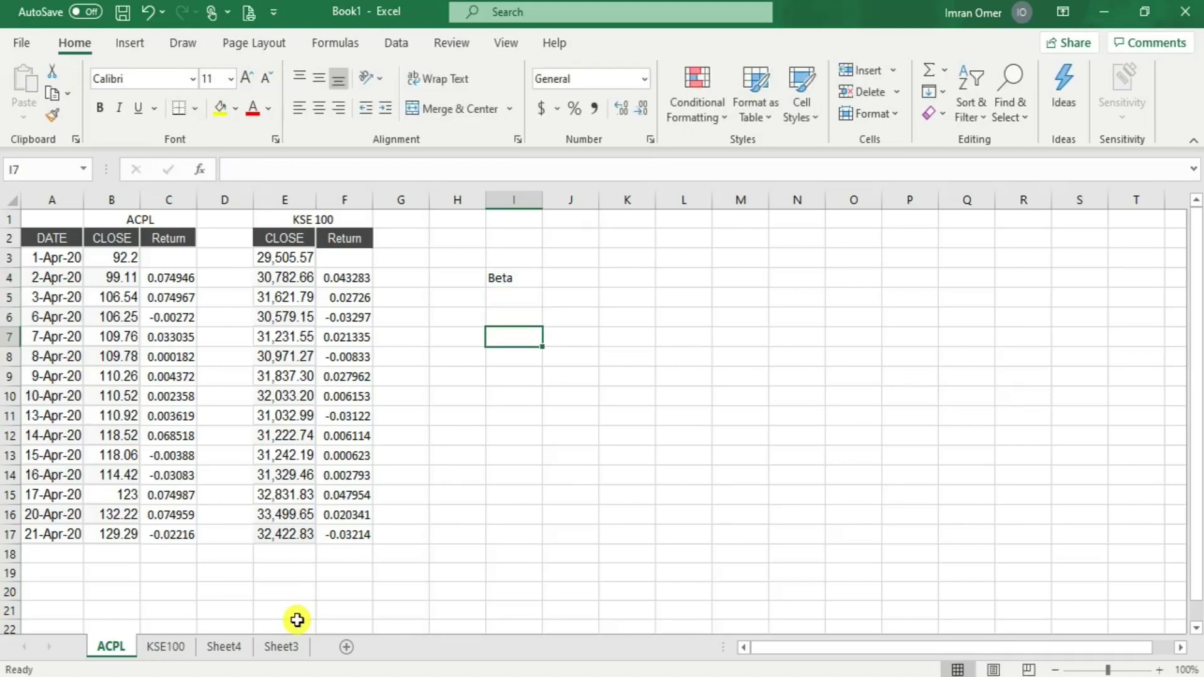
pyautogui.write('Beta')
pyautogui.press('Return')
pyautogui.press('Return')
pyautogui.press('Return')
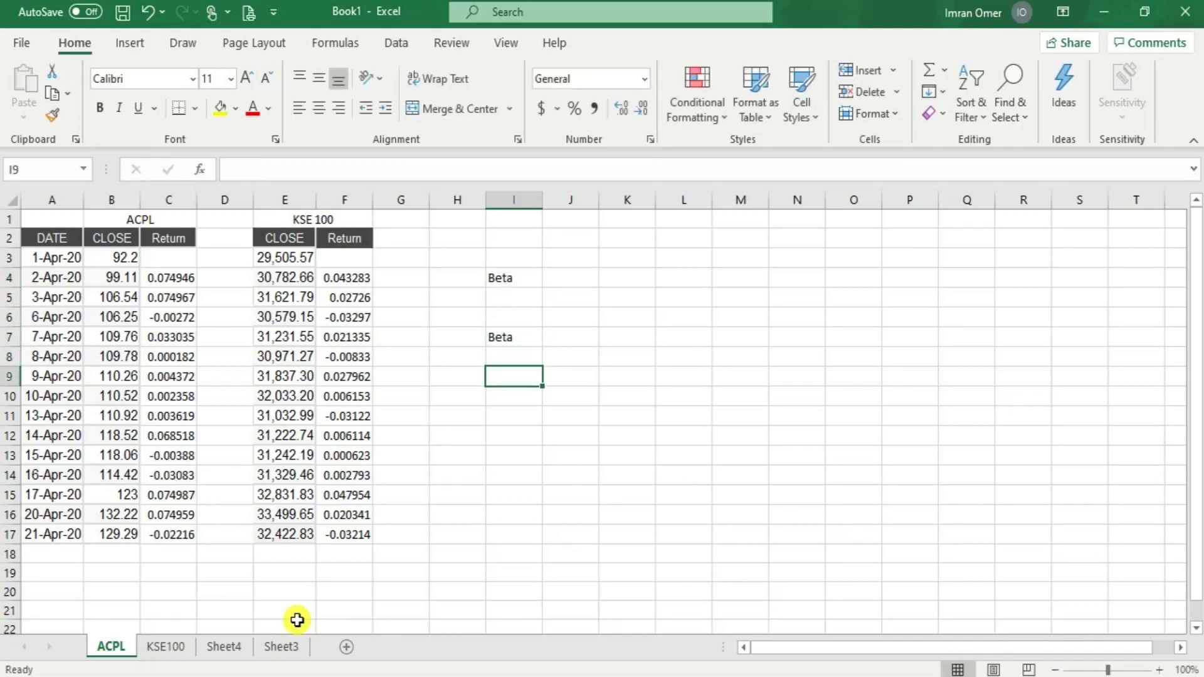
pyautogui.write('B')
pyautogui.press('Return')
# Calculate beta in J4 with =SLOPE(C4:C17,F4:F17), using ACPL returns as known y's and KSE 100 returns as known x's
pyautogui.press('Up')
pyautogui.press('Up')
pyautogui.press('Up')
pyautogui.press('Up')
pyautogui.press('Up')
pyautogui.press('Up')
pyautogui.press('Up')
pyautogui.press('Right')
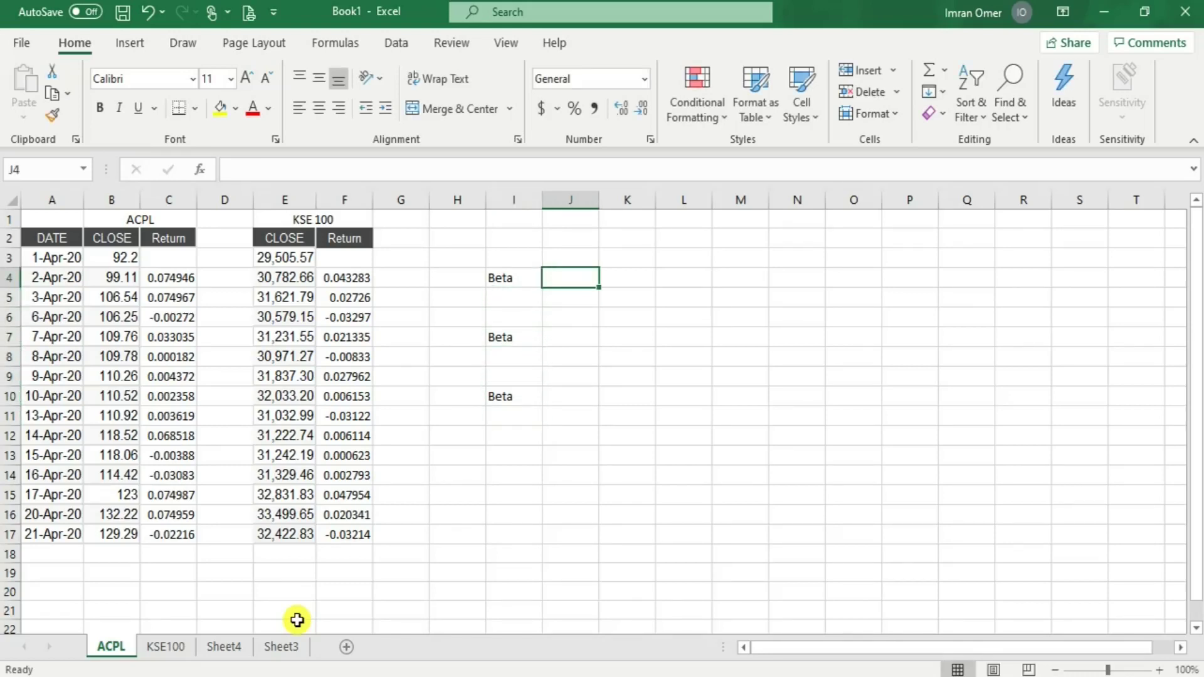
pyautogui.write('=slope')
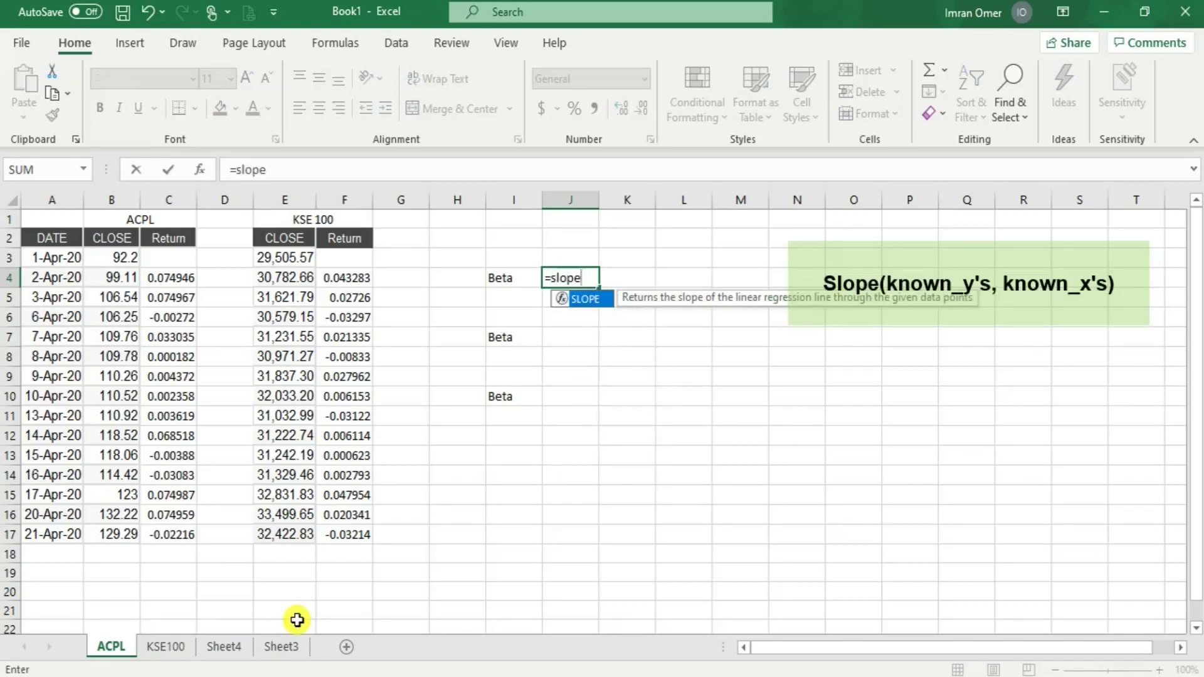
pyautogui.write('(')
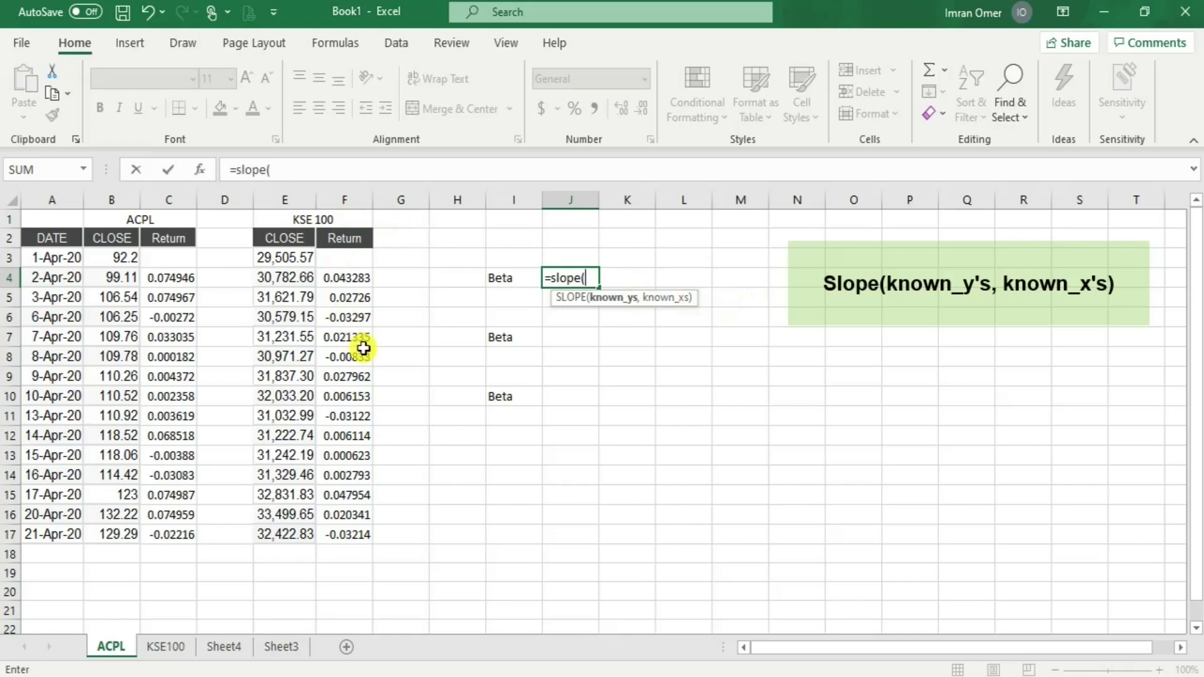
pyautogui.moveTo(169, 277); pyautogui.dragTo(176, 534)
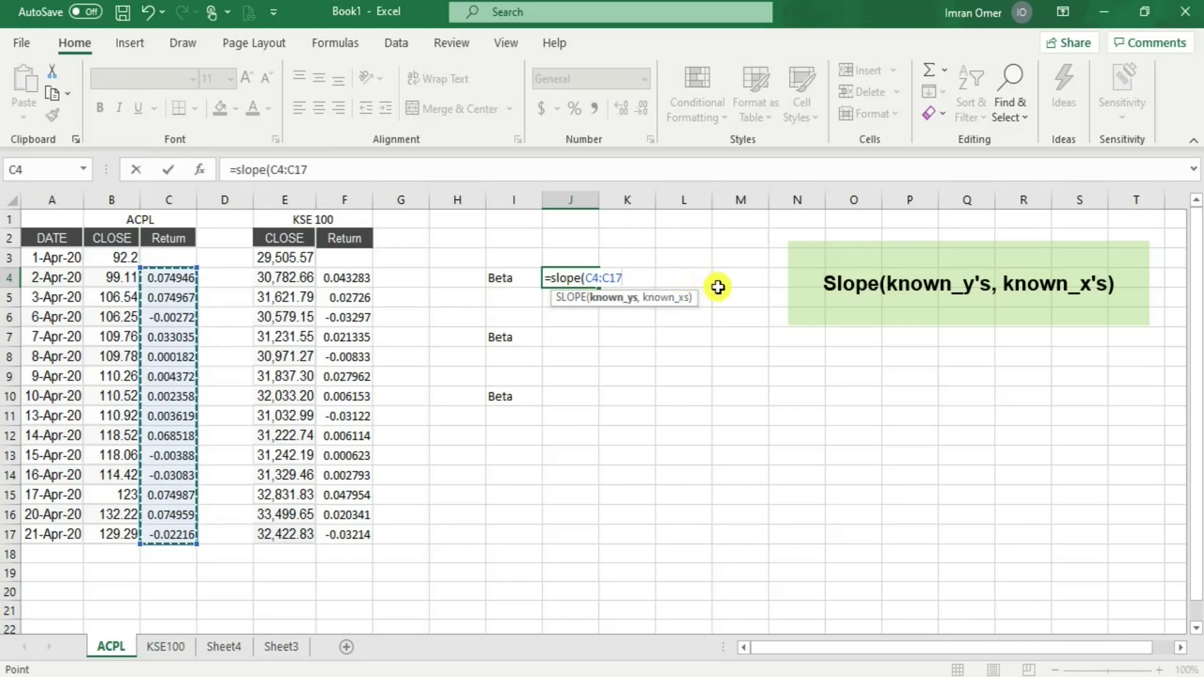
pyautogui.write(',')
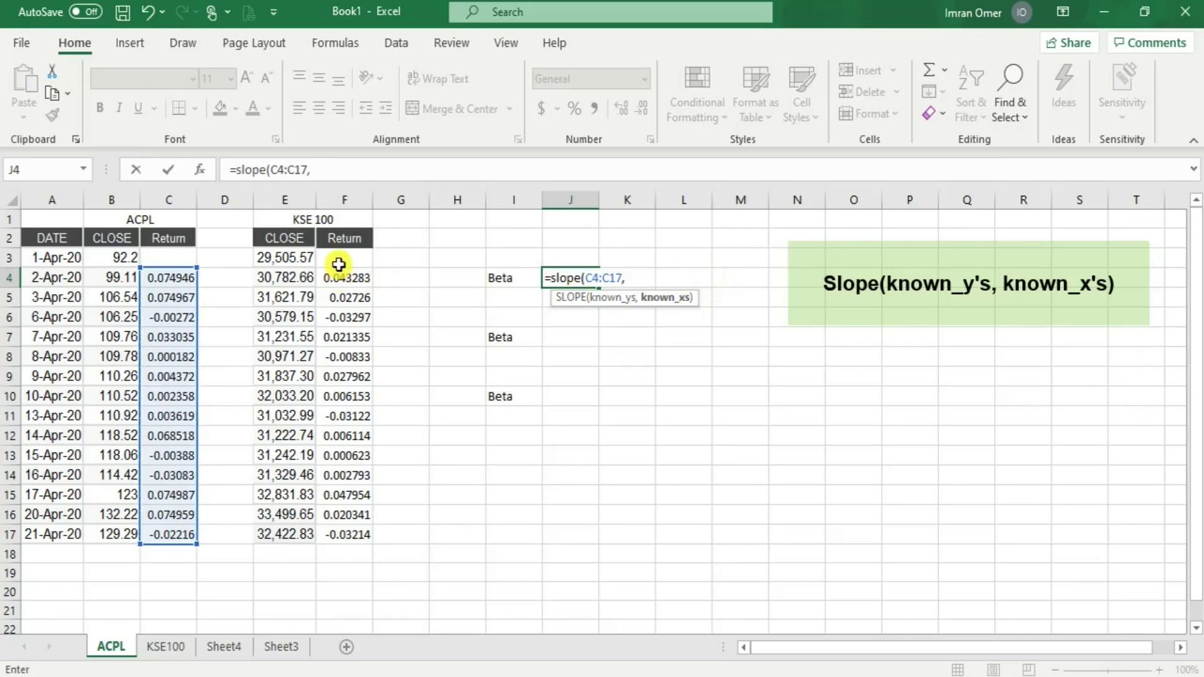
pyautogui.moveTo(337, 270); pyautogui.dragTo(342, 527)
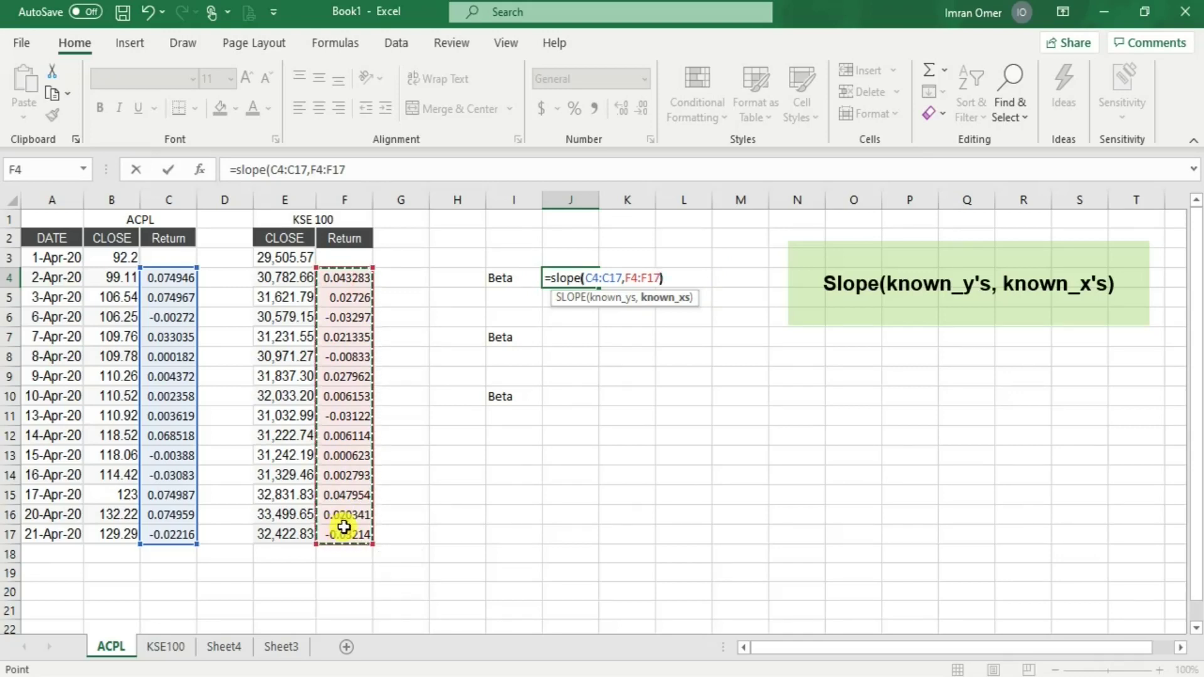
pyautogui.write(')')
pyautogui.press('Return')
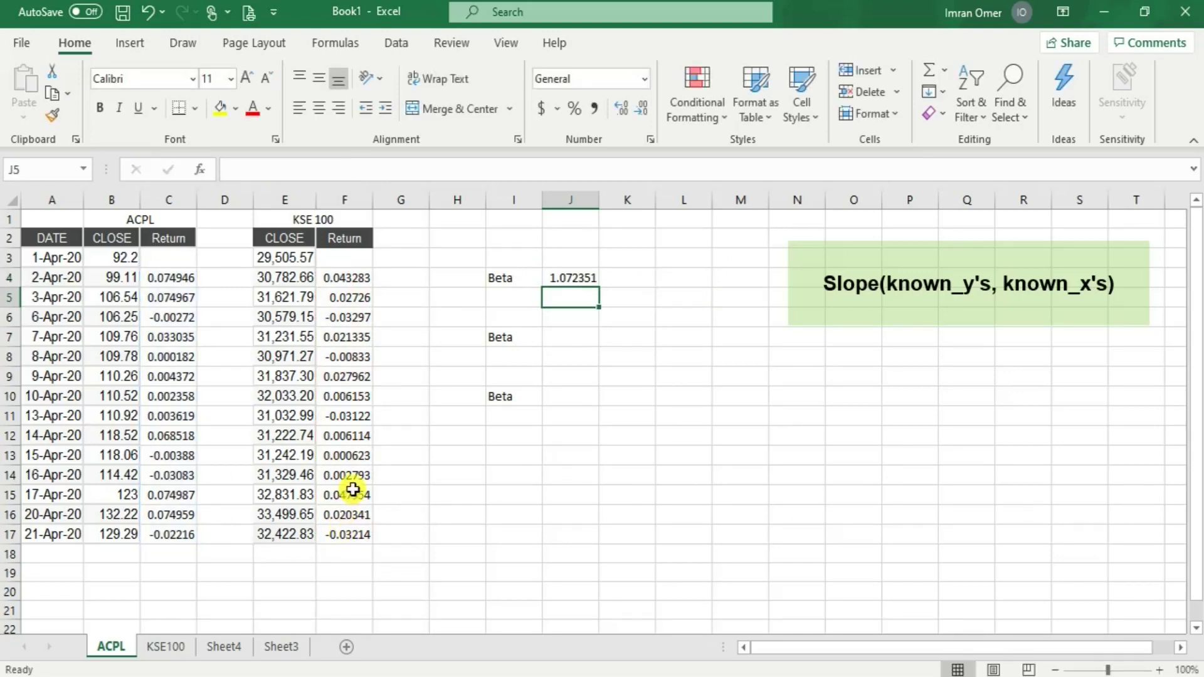
# Highlight the Beta label in I4 with a yellow fill
pyautogui.click(500, 277)
pyautogui.click(224, 107)
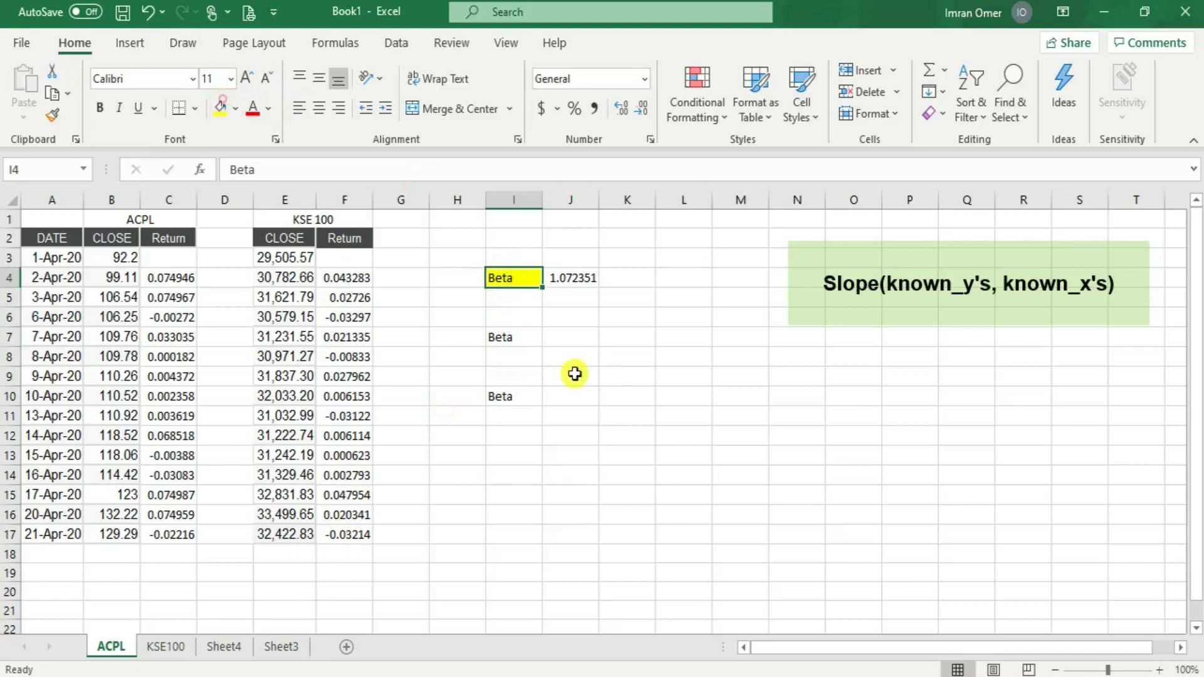
# Start a Regression data analysis and set the Input Y Range to the ACPL returns in C4:C17
pyautogui.click(562, 339)
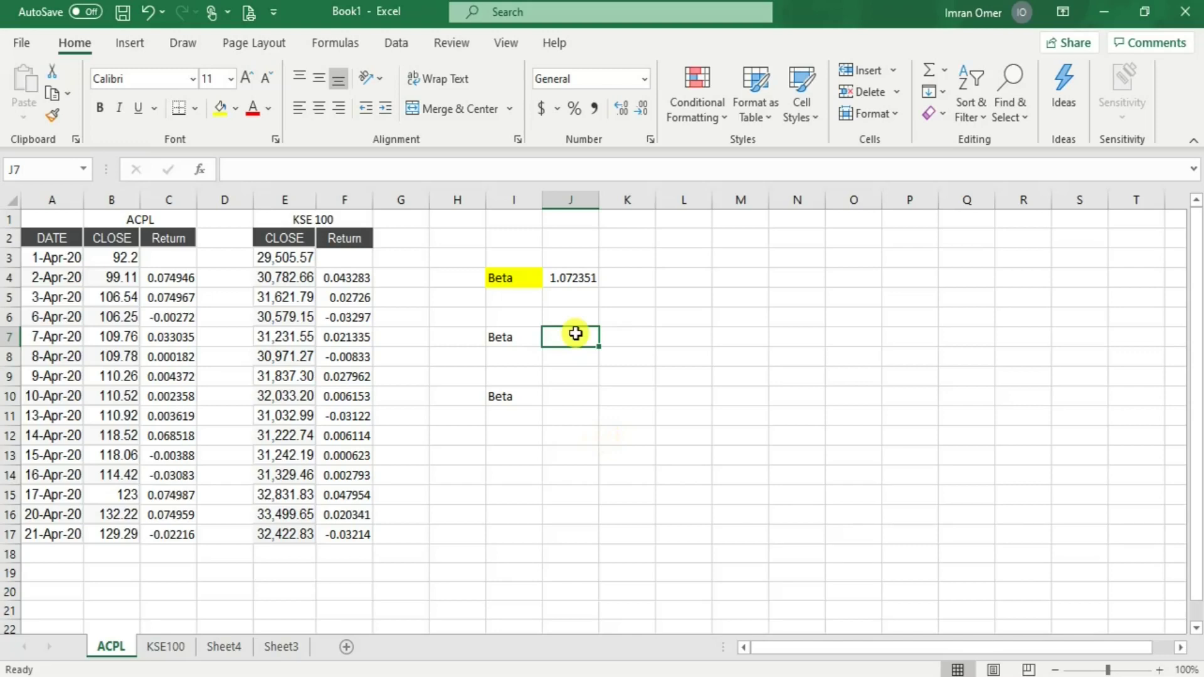
pyautogui.click(395, 47)
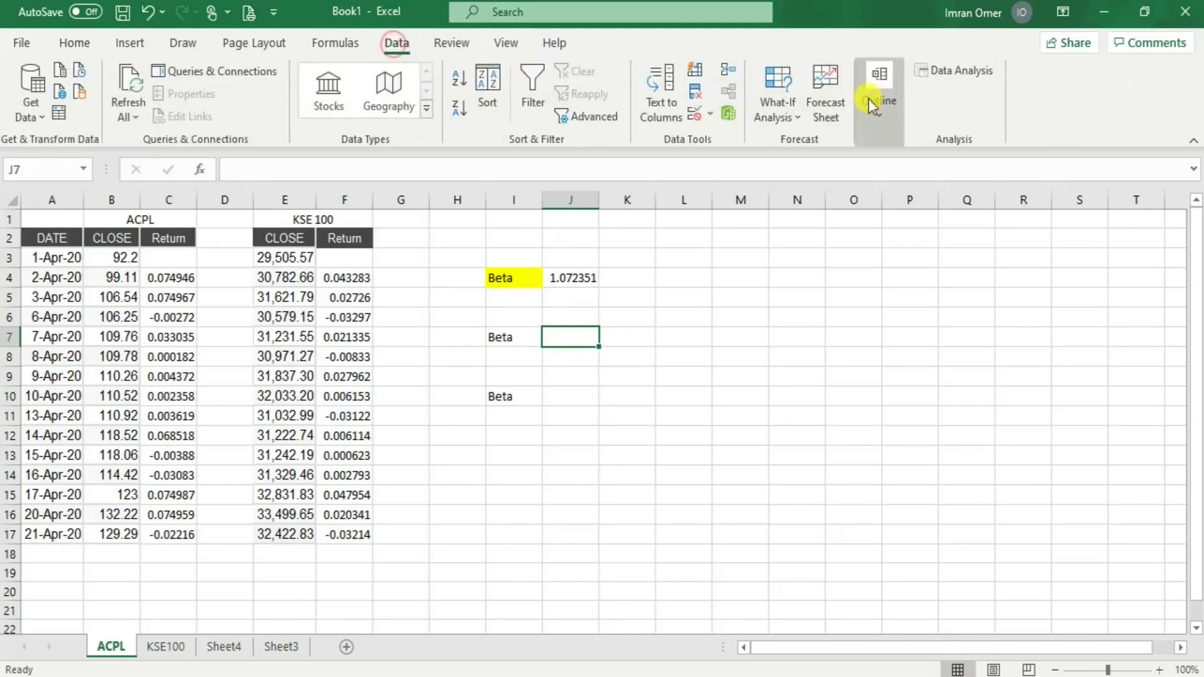
pyautogui.click(964, 66)
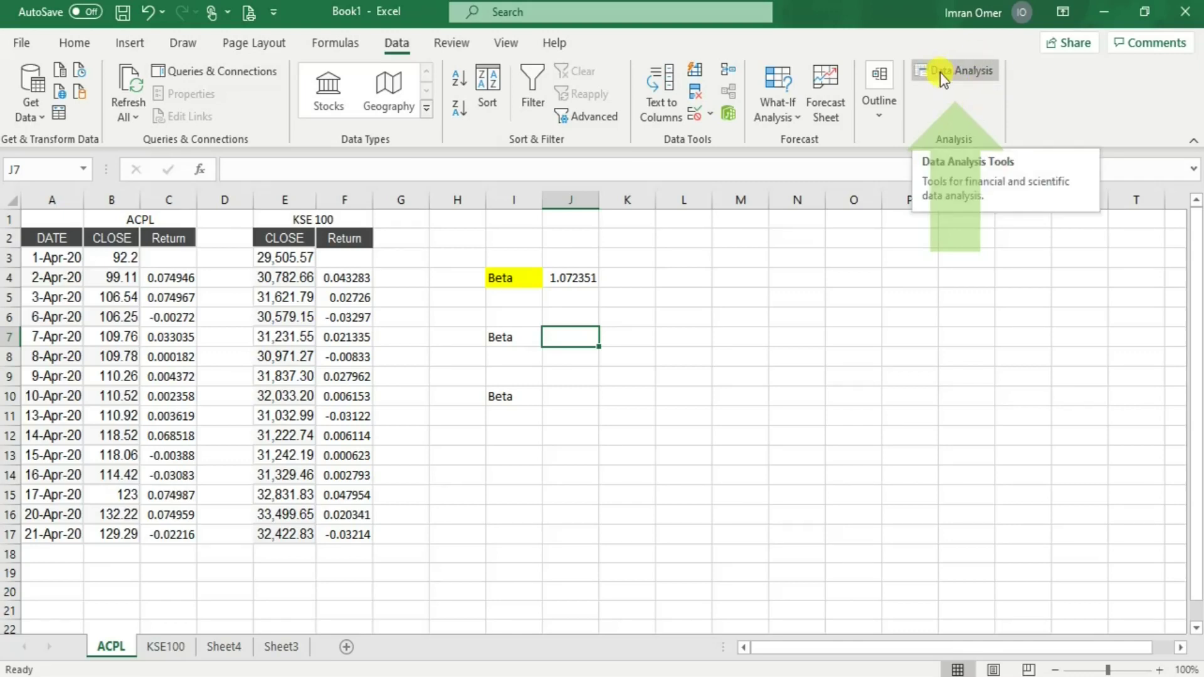
pyautogui.click(949, 74)
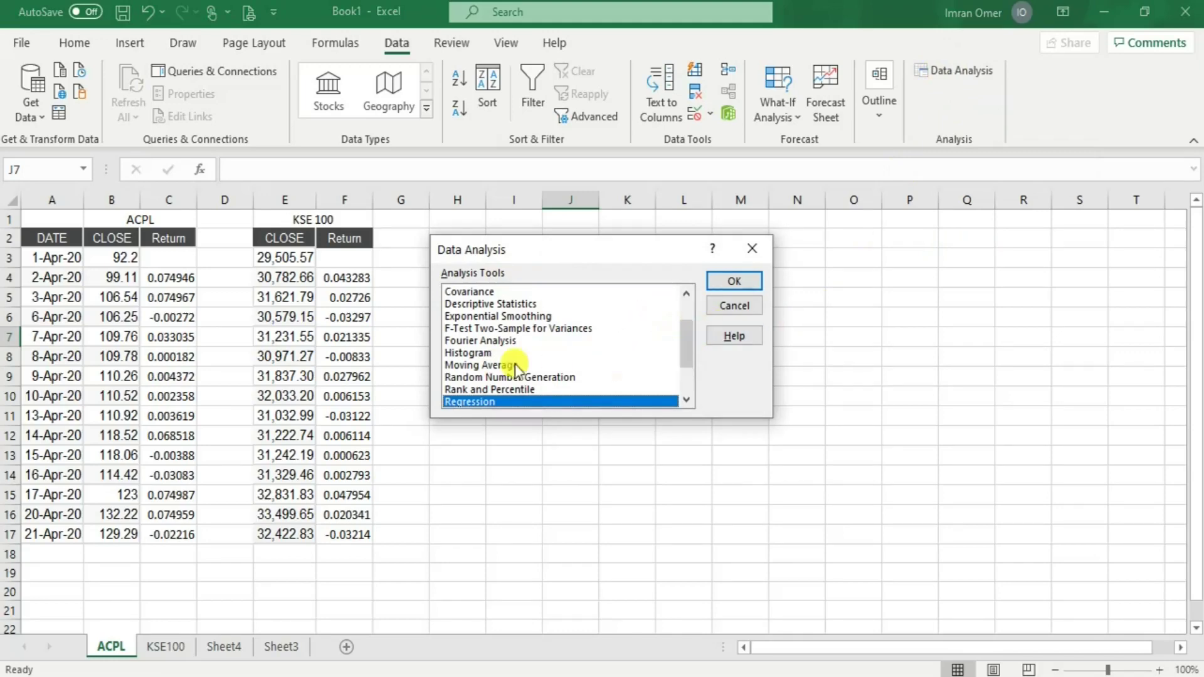
pyautogui.click(727, 282)
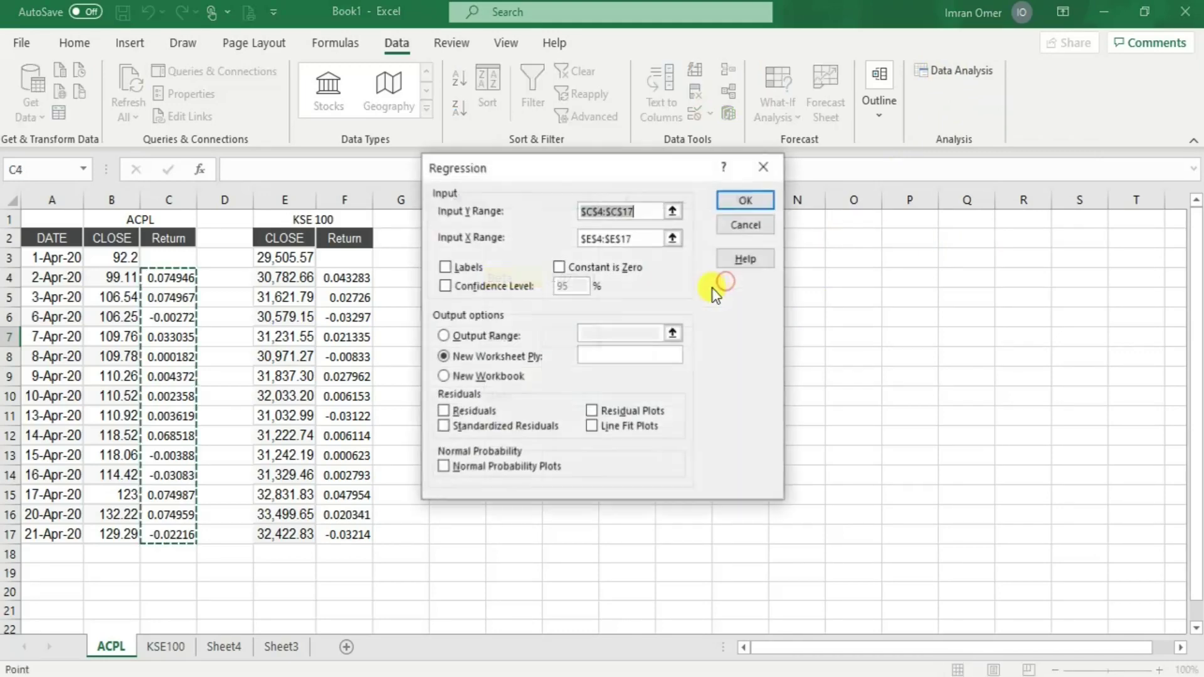
pyautogui.click(674, 212)
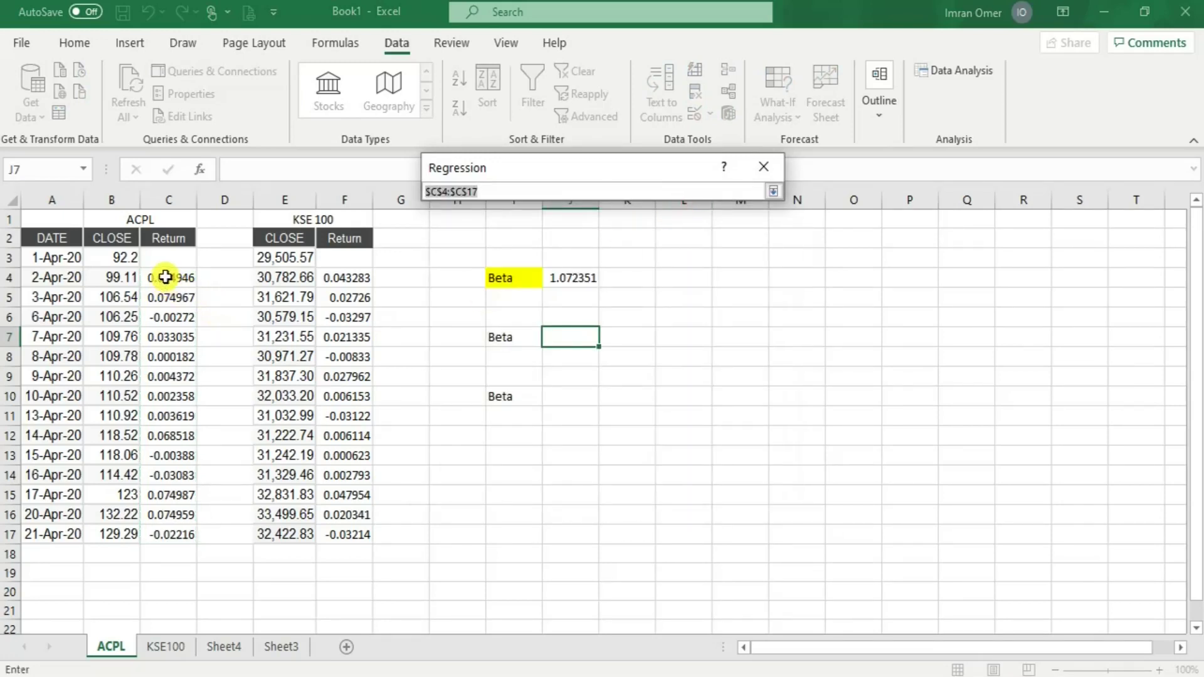
pyautogui.moveTo(166, 277); pyautogui.dragTo(168, 535)
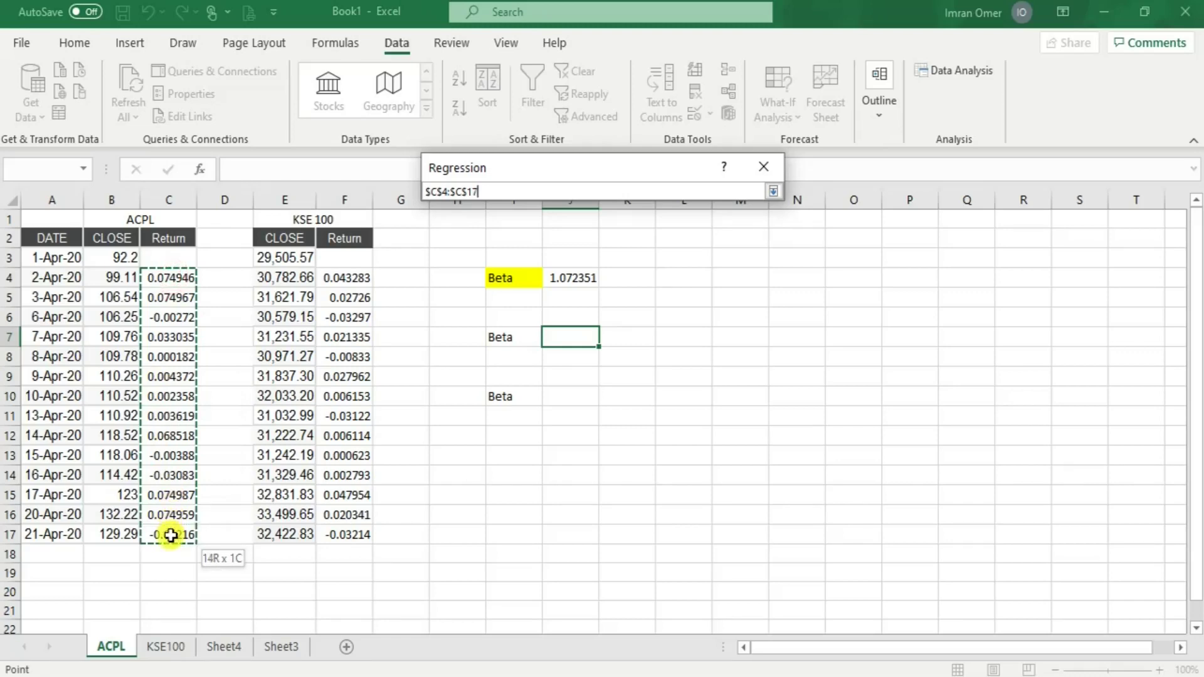
pyautogui.click(773, 192)
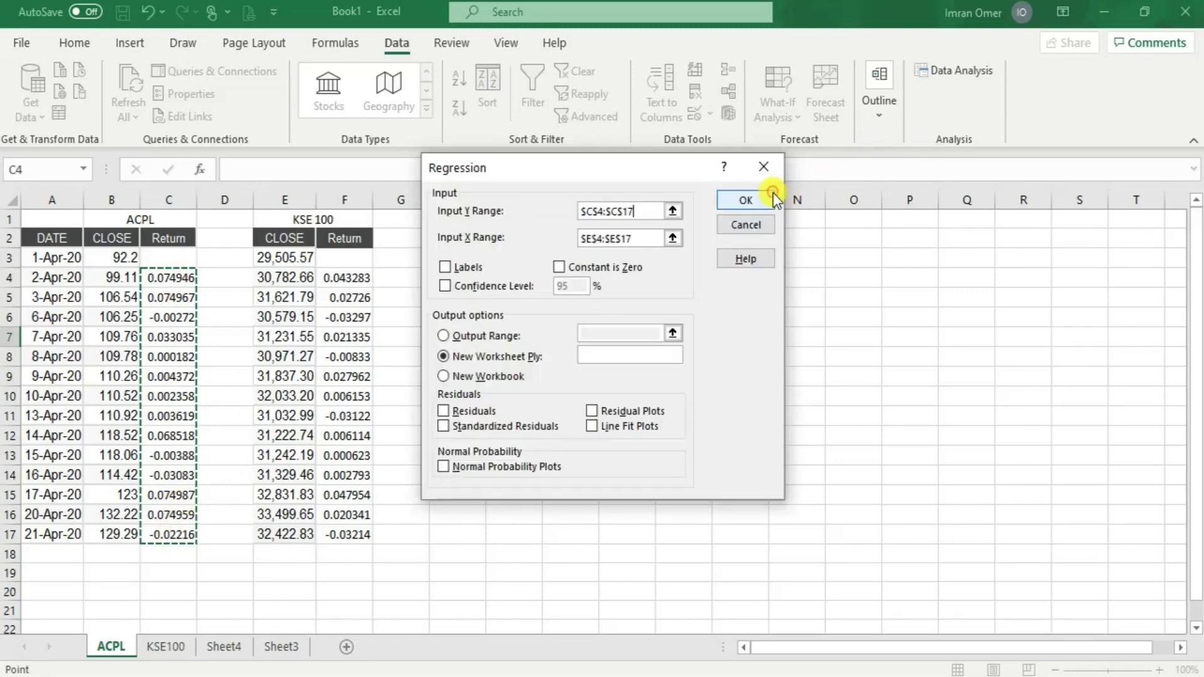
# Set the regression's Input X Range to the KSE 100 returns in F4:F17 and output the results to a new worksheet
pyautogui.click(673, 240)
pyautogui.moveTo(352, 276); pyautogui.dragTo(349, 534)
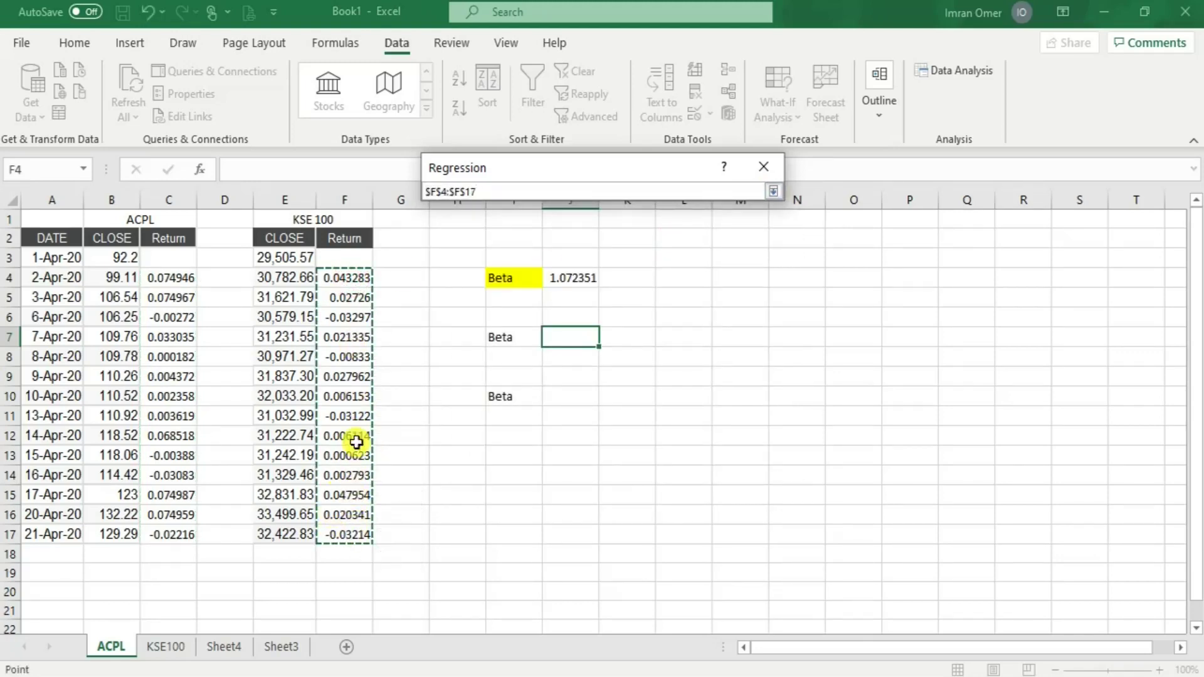
pyautogui.click(772, 192)
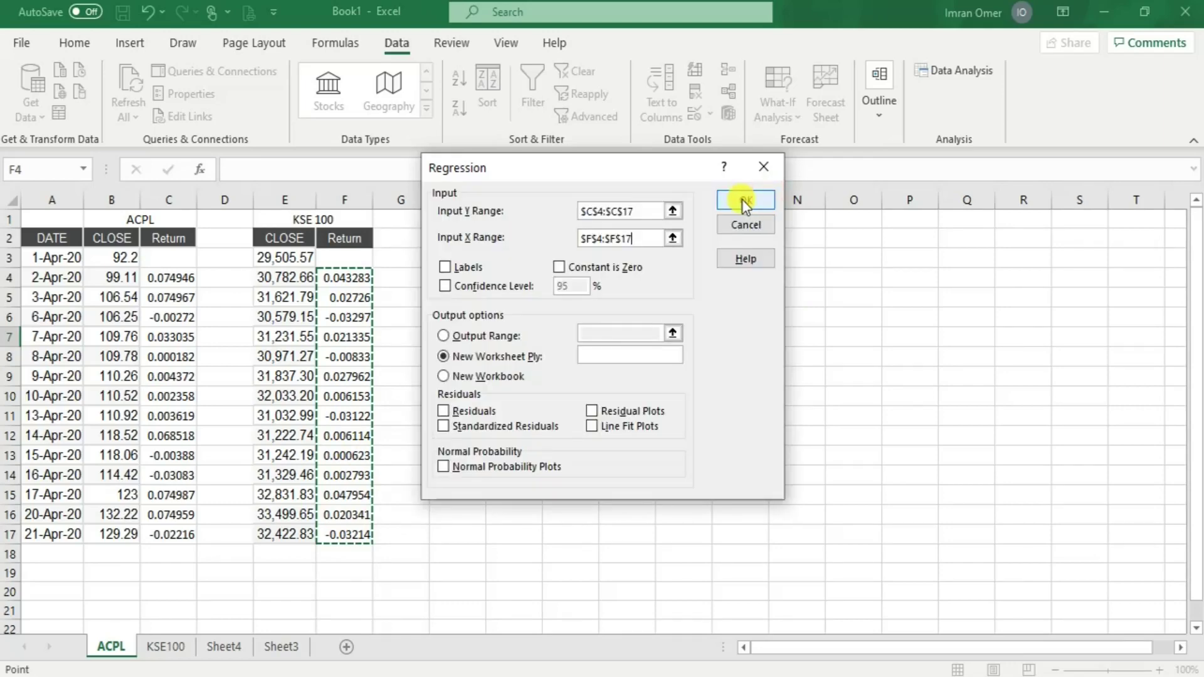
pyautogui.click(746, 201)
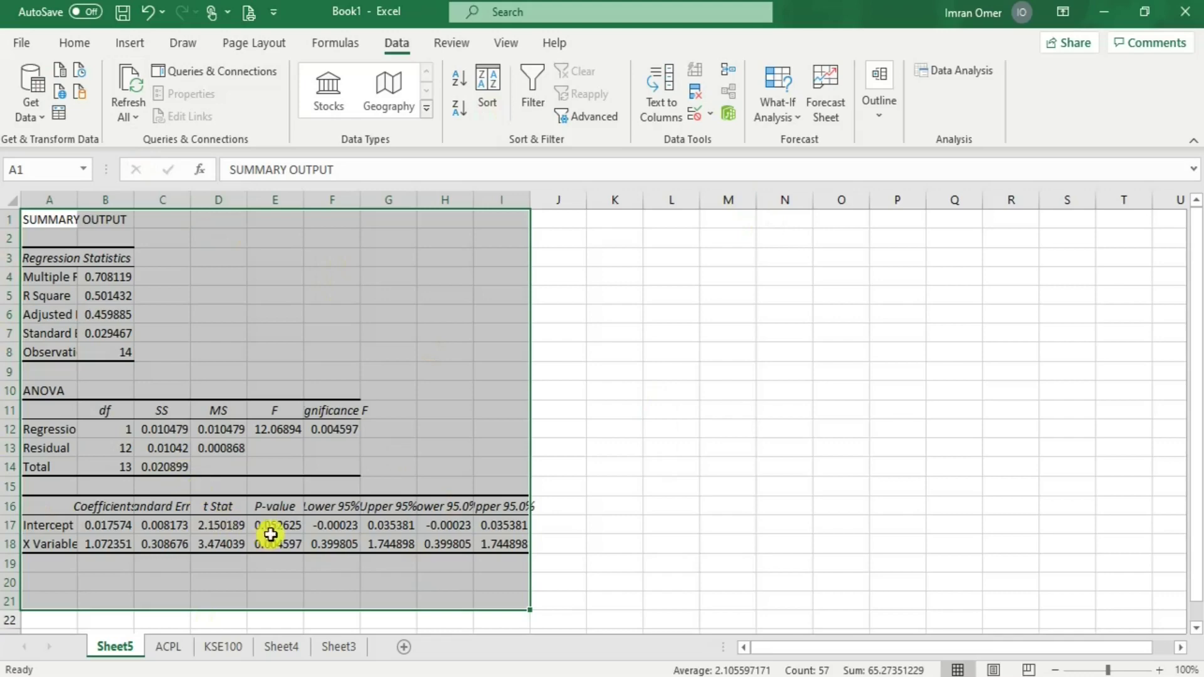
# Highlight the X Variable coefficient in B18 of the regression output with a yellow fill
pyautogui.click(106, 545)
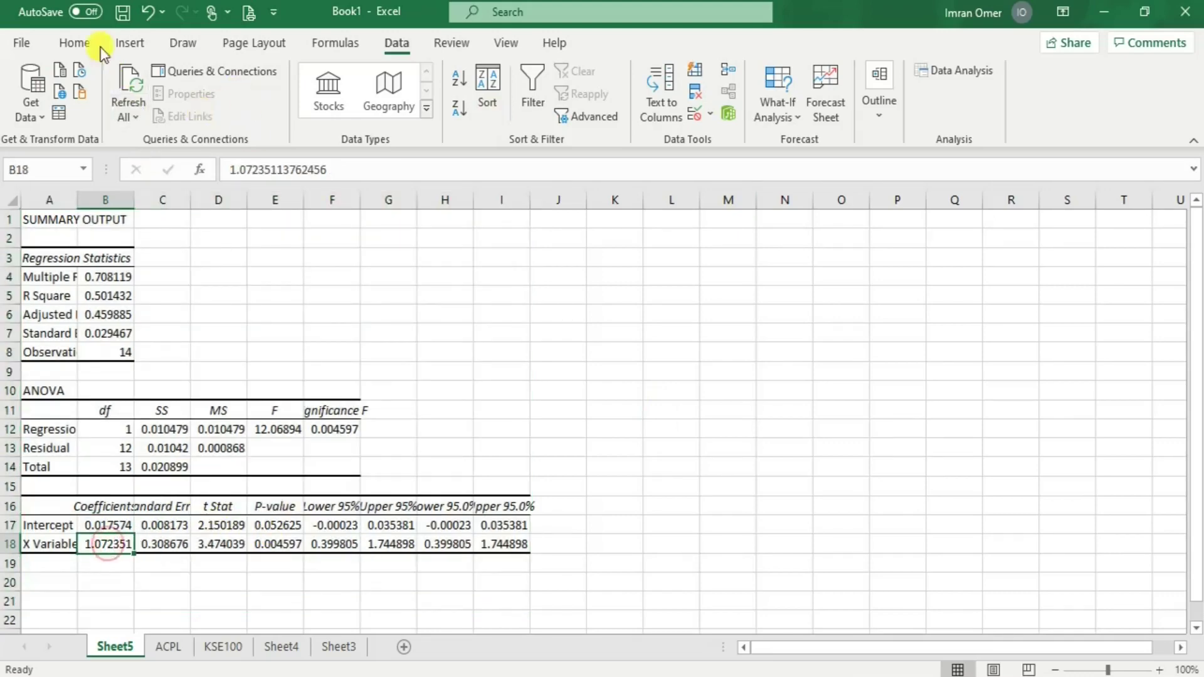
pyautogui.click(73, 42)
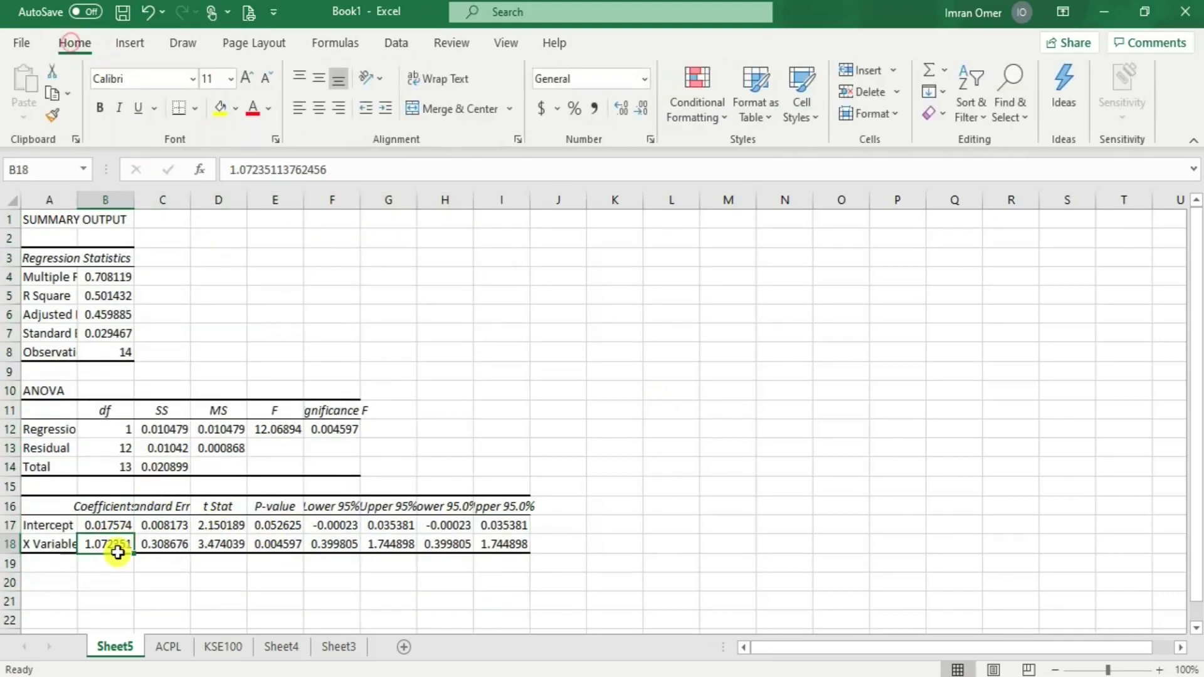
pyautogui.click(221, 113)
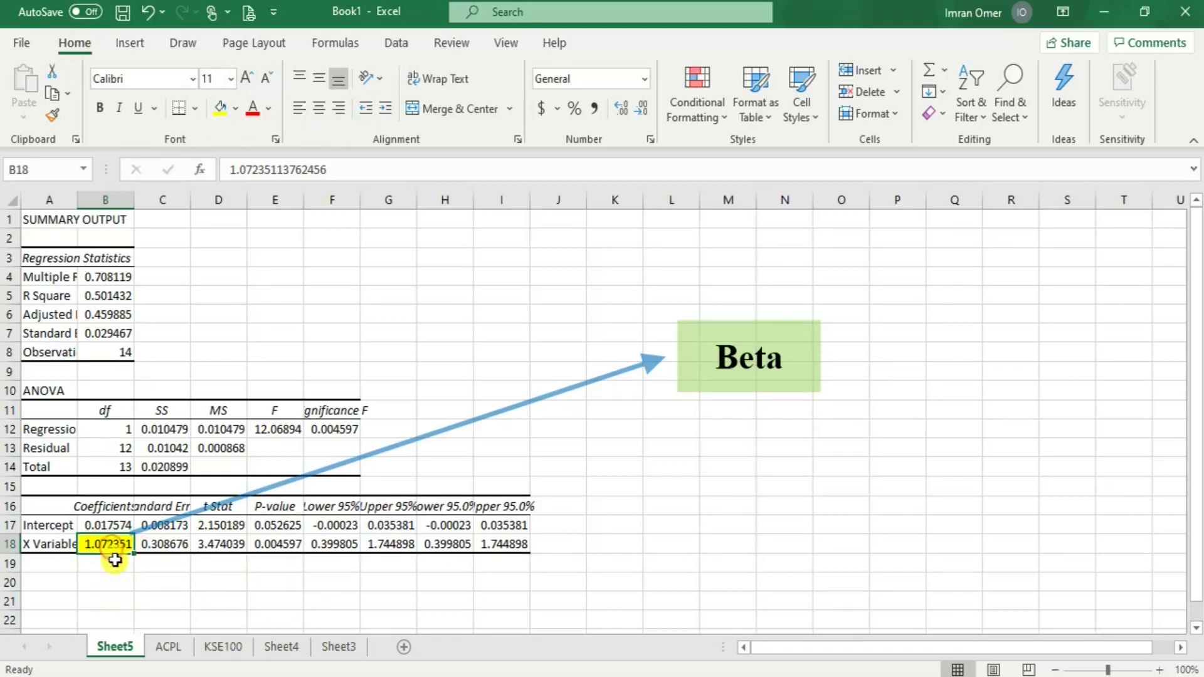
# Copy the regression coefficient into J7 of the ACPL sheet without its fill, and highlight the Beta label in I7 yellow
pyautogui.hotkey('ctrl', 'c')
pyautogui.click(168, 646)
pyautogui.hotkey('ctrl', 'v')
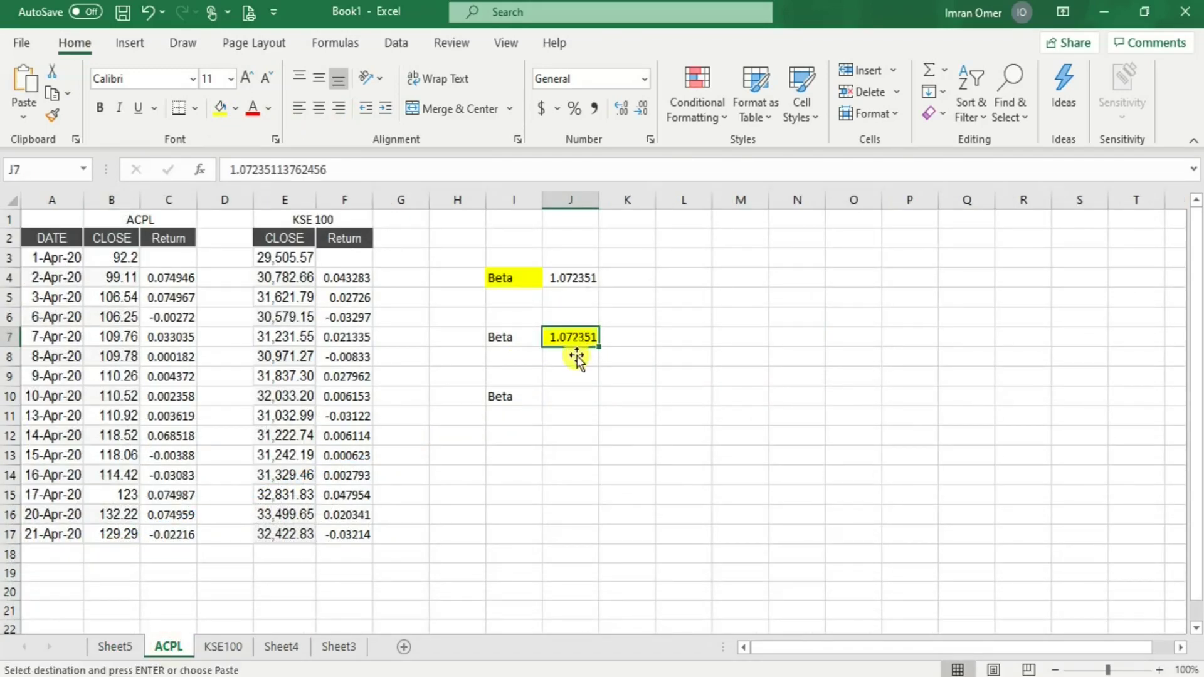
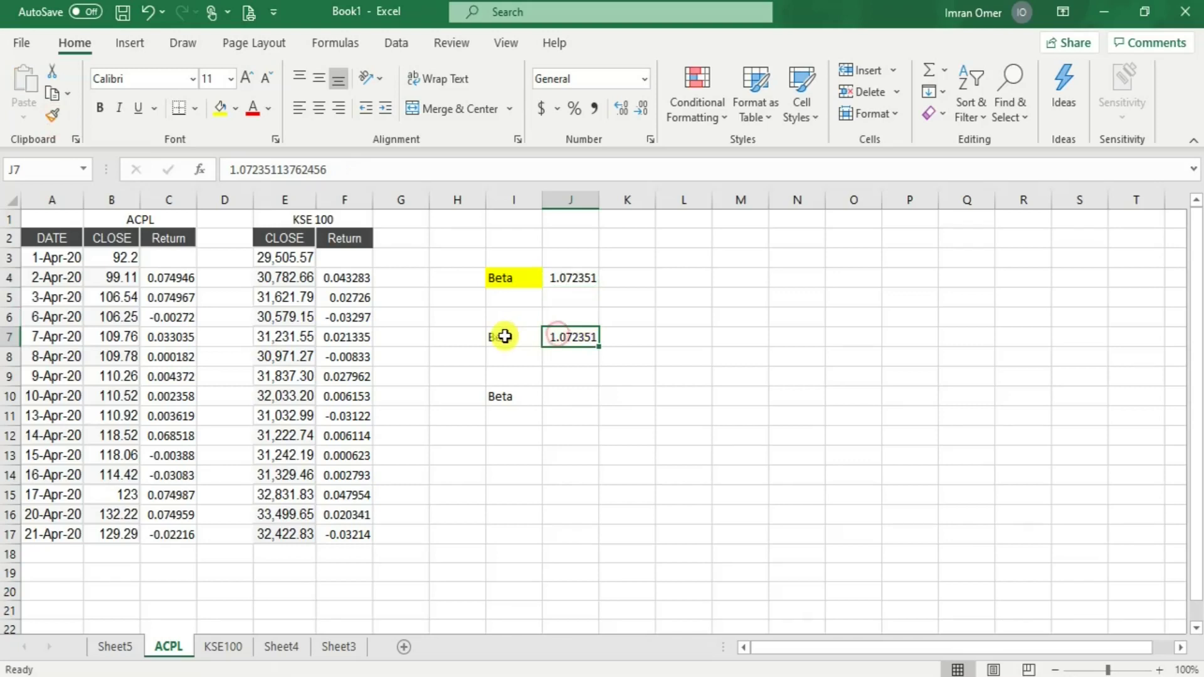
pyautogui.click(220, 108)
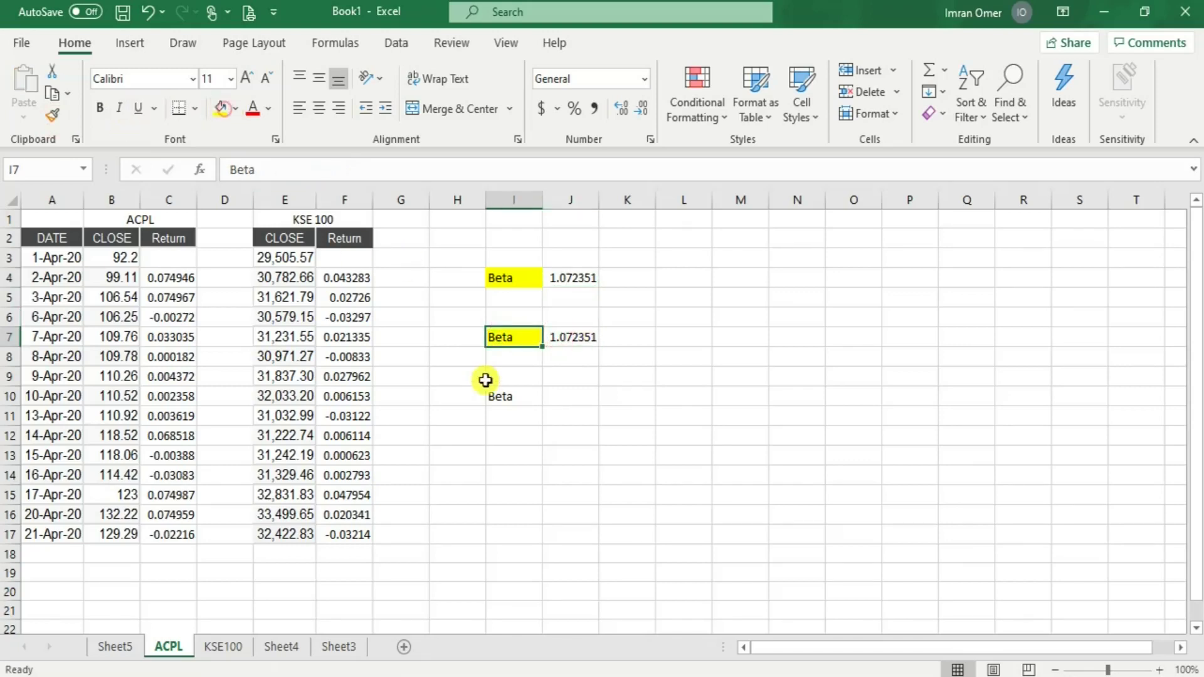
# Begin the beta formula in J10 with COVARIANCE.S of the ACPL returns C4:C17 and the KSE 100 returns F4:F17
pyautogui.click(552, 398)
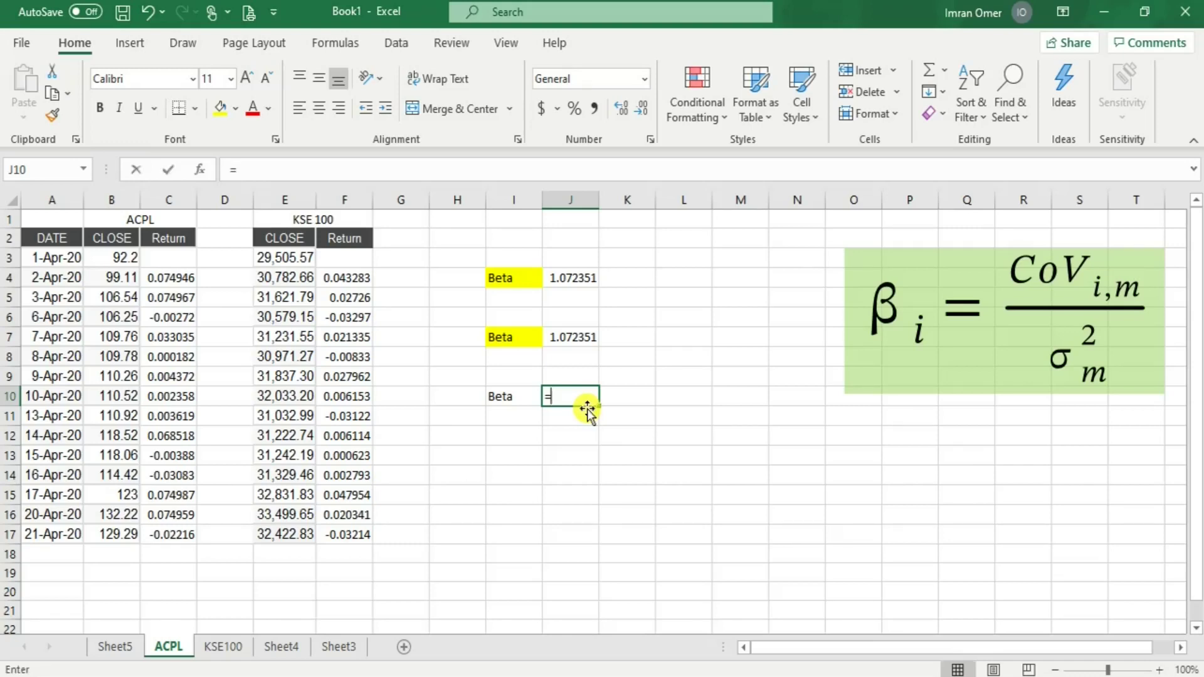
pyautogui.write('=')
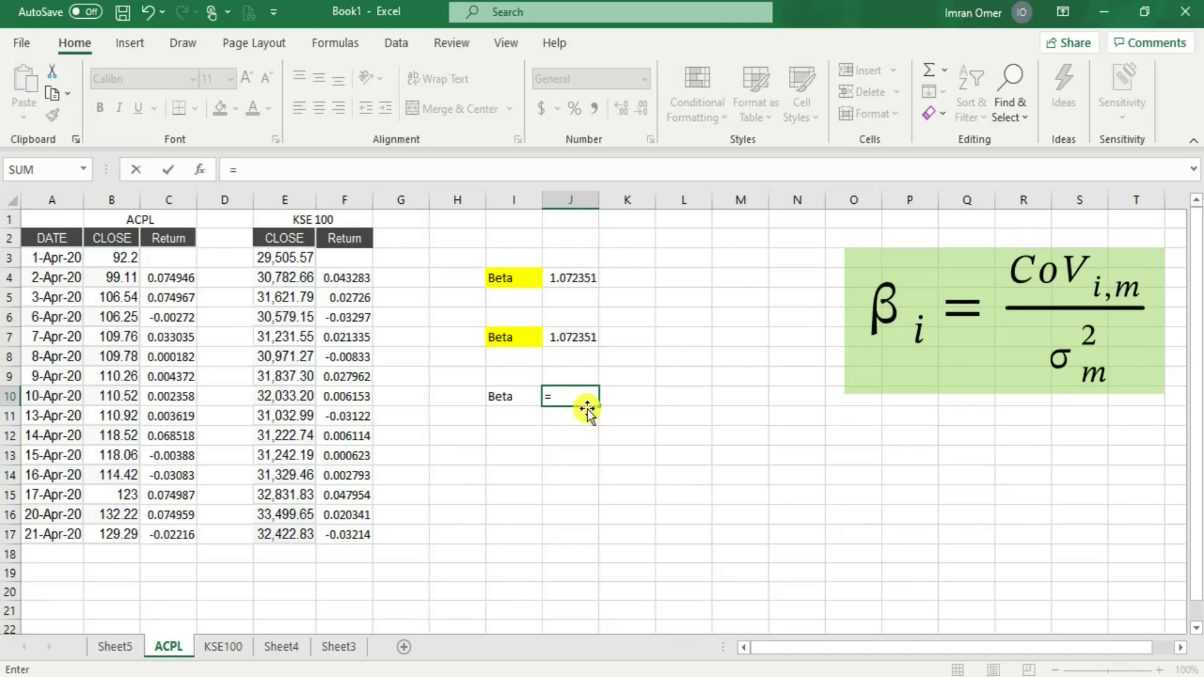
pyautogui.write('cov')
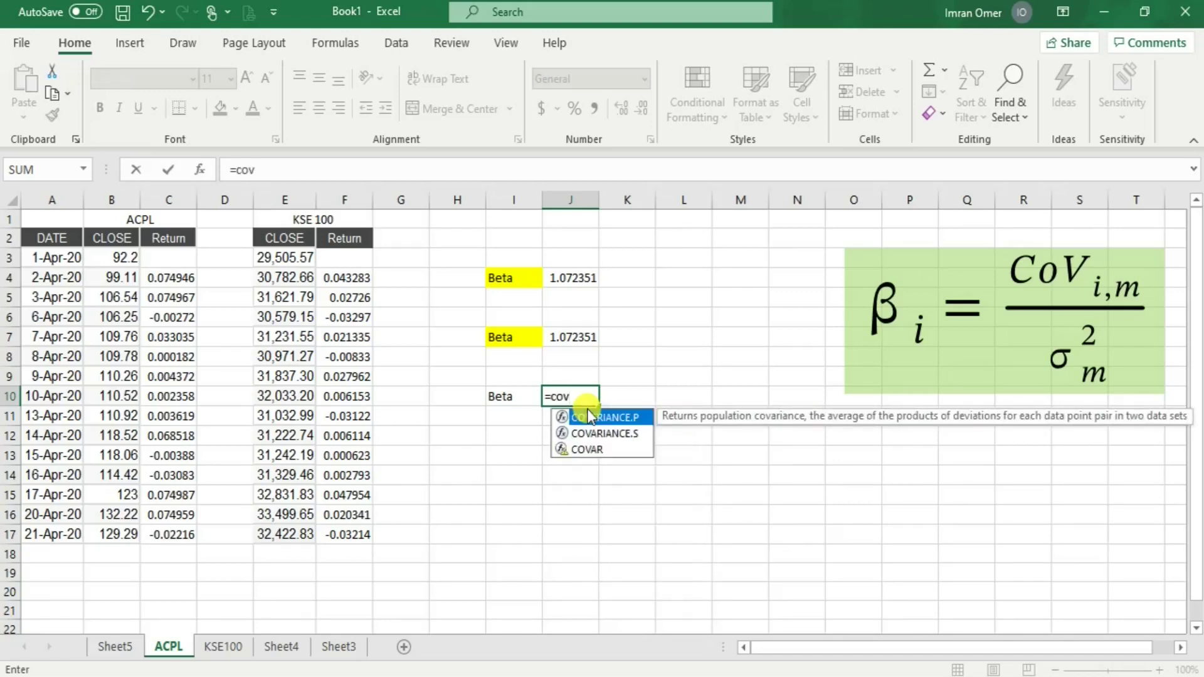
pyautogui.write('ariance.')
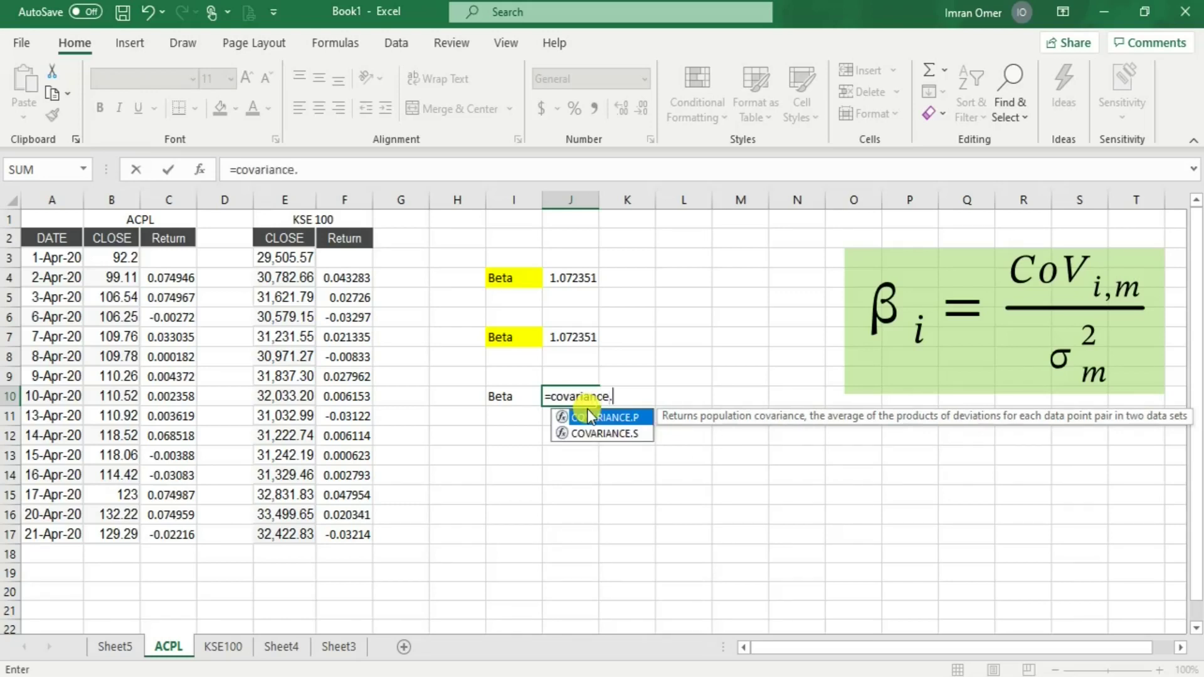
pyautogui.write('s(')
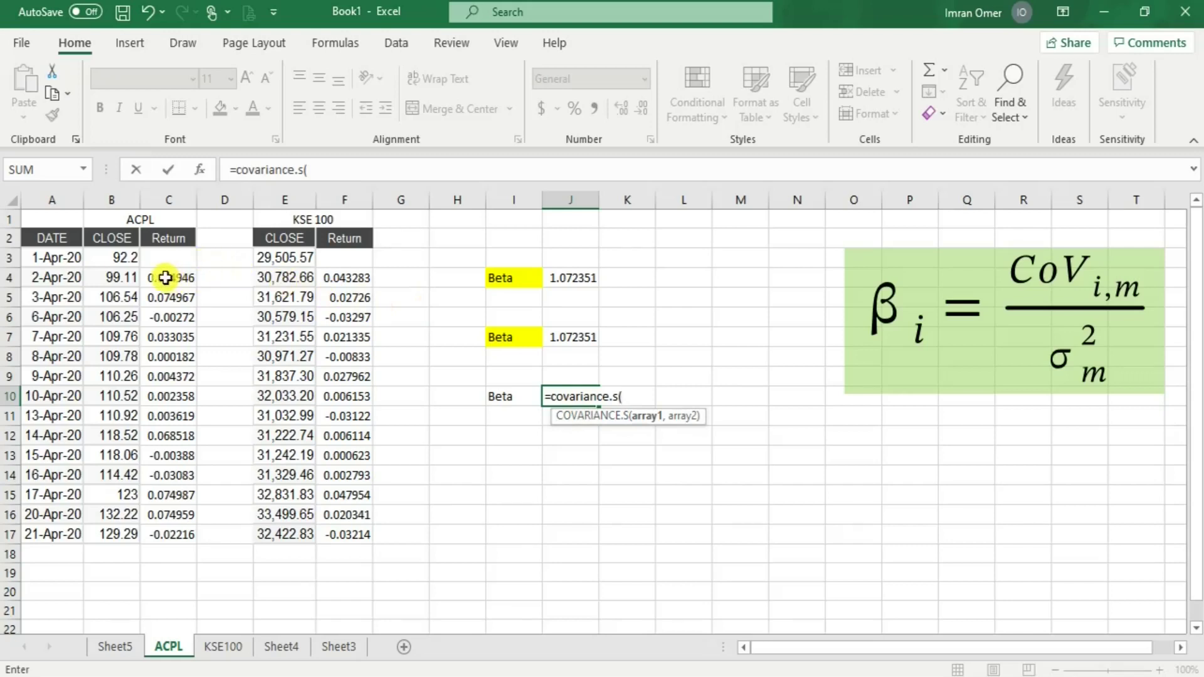
pyautogui.moveTo(165, 277); pyautogui.dragTo(183, 529)
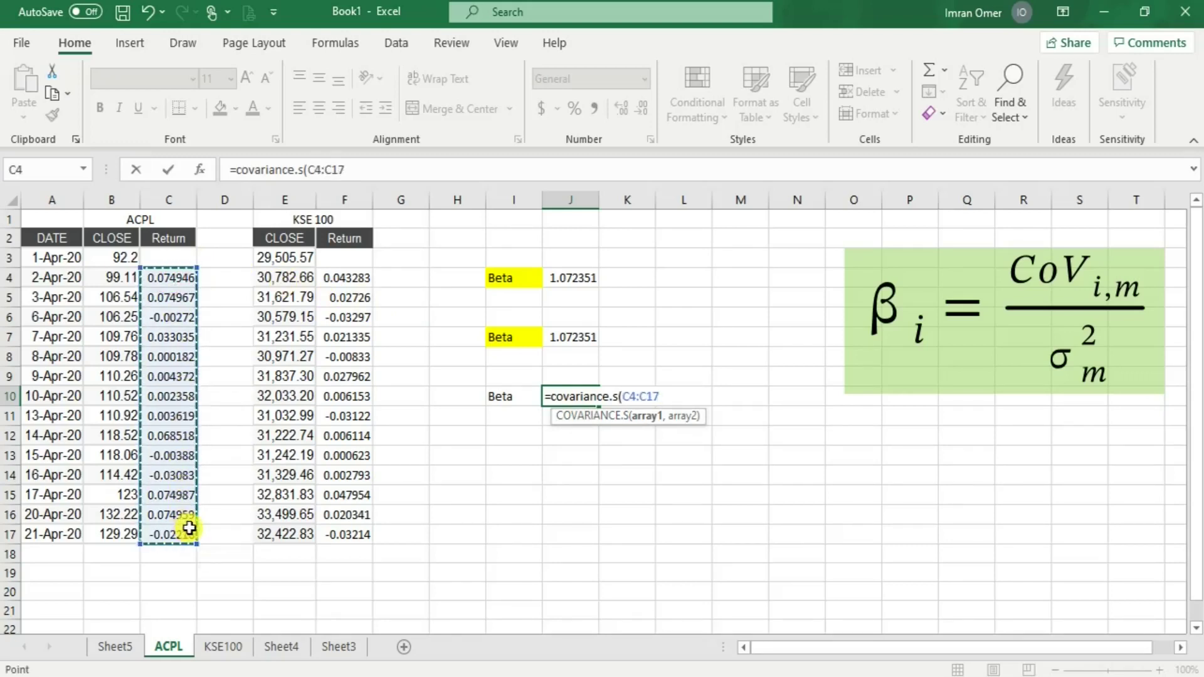
pyautogui.write(',')
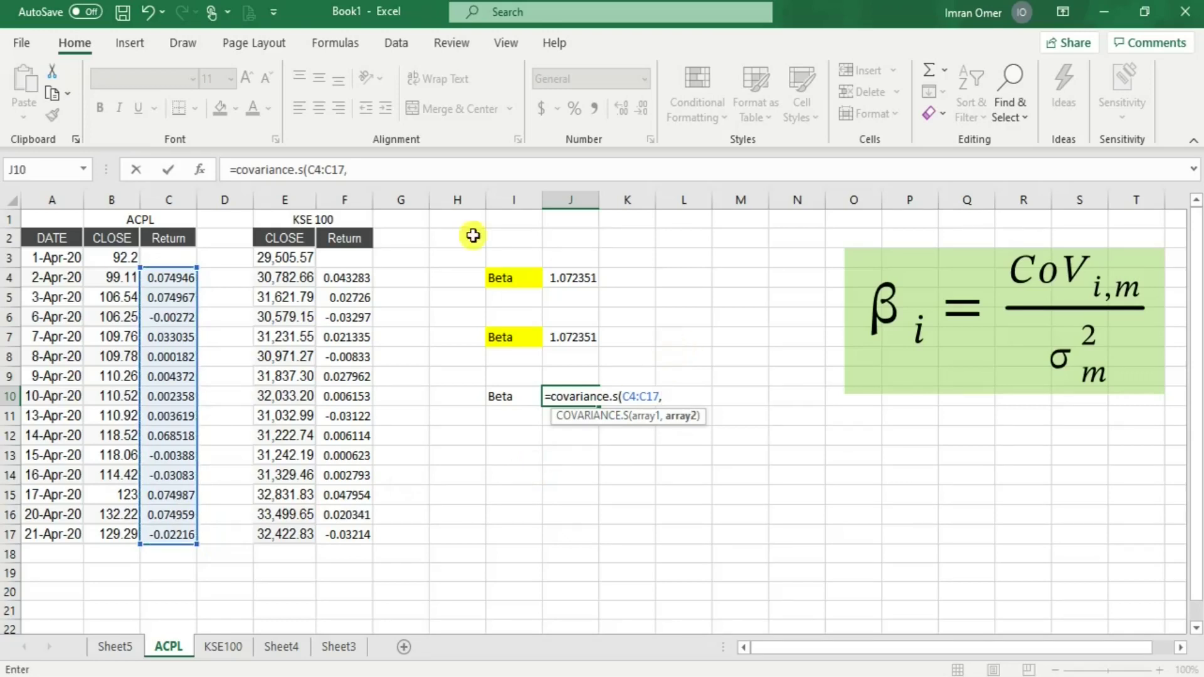
pyautogui.click(349, 282)
pyautogui.moveTo(350, 286); pyautogui.dragTo(358, 534)
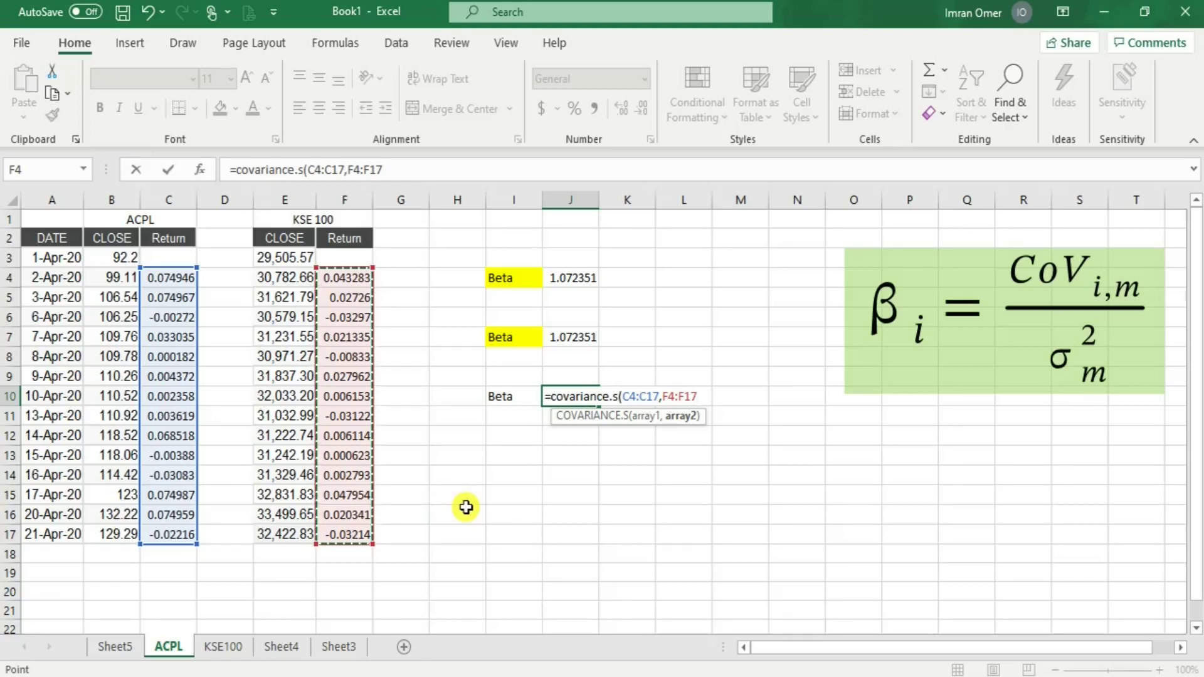
# Complete the J10 formula by dividing the covariance by VAR.S(F4:F17), the sample variance of the KSE 100 returns
pyautogui.write(')/')
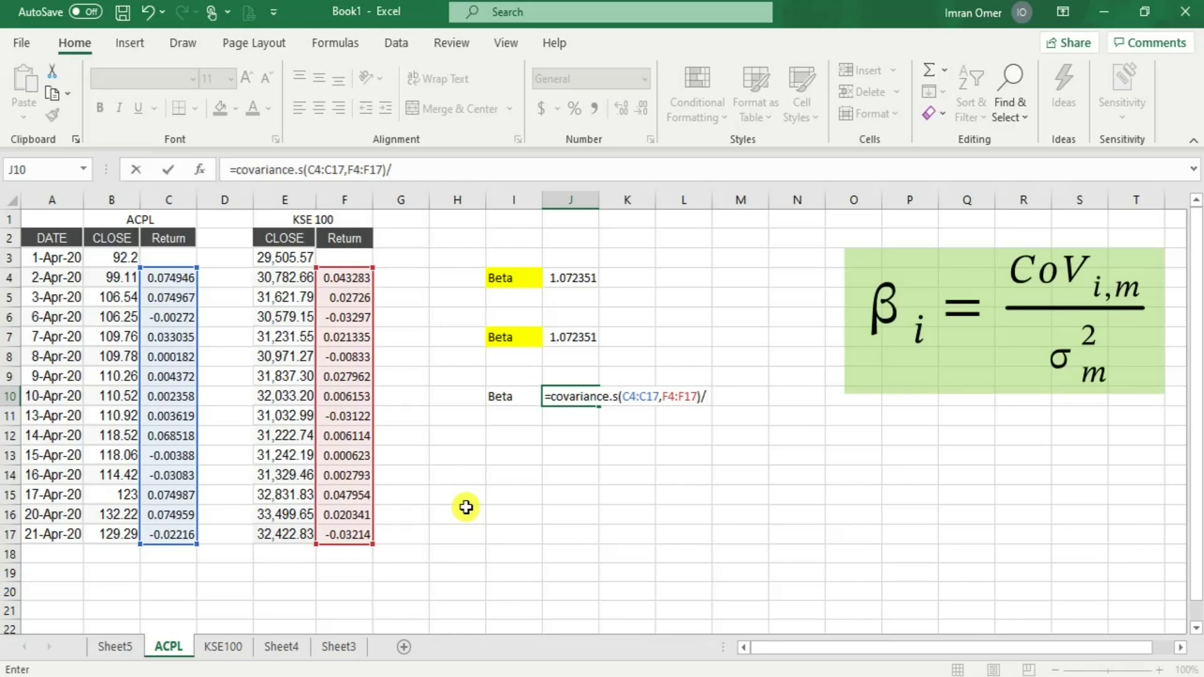
pyautogui.write('var')
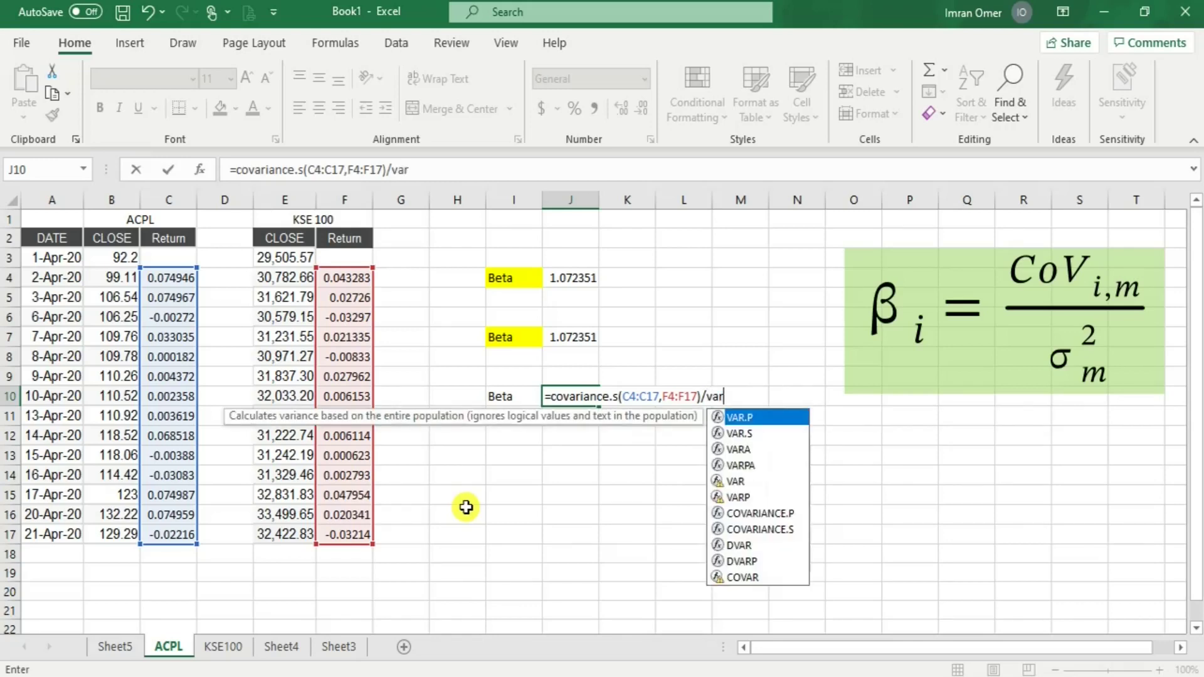
pyautogui.write('.s')
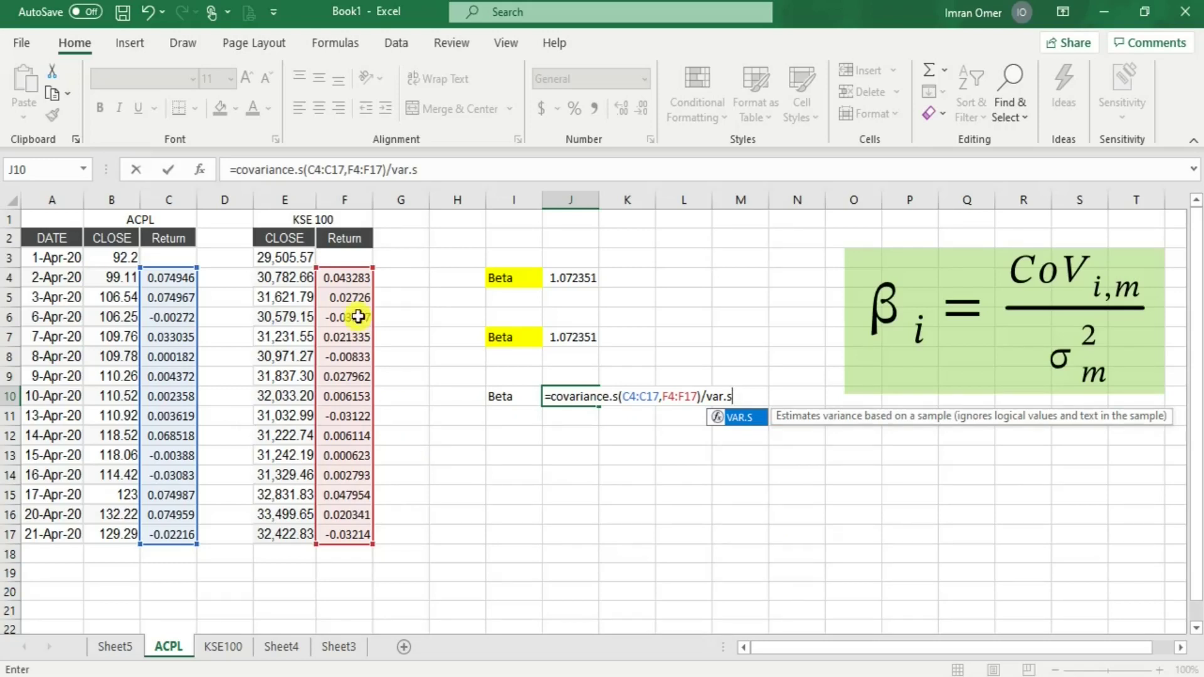
pyautogui.write('(')
pyautogui.moveTo(344, 277); pyautogui.dragTo(351, 538)
pyautogui.write(')')
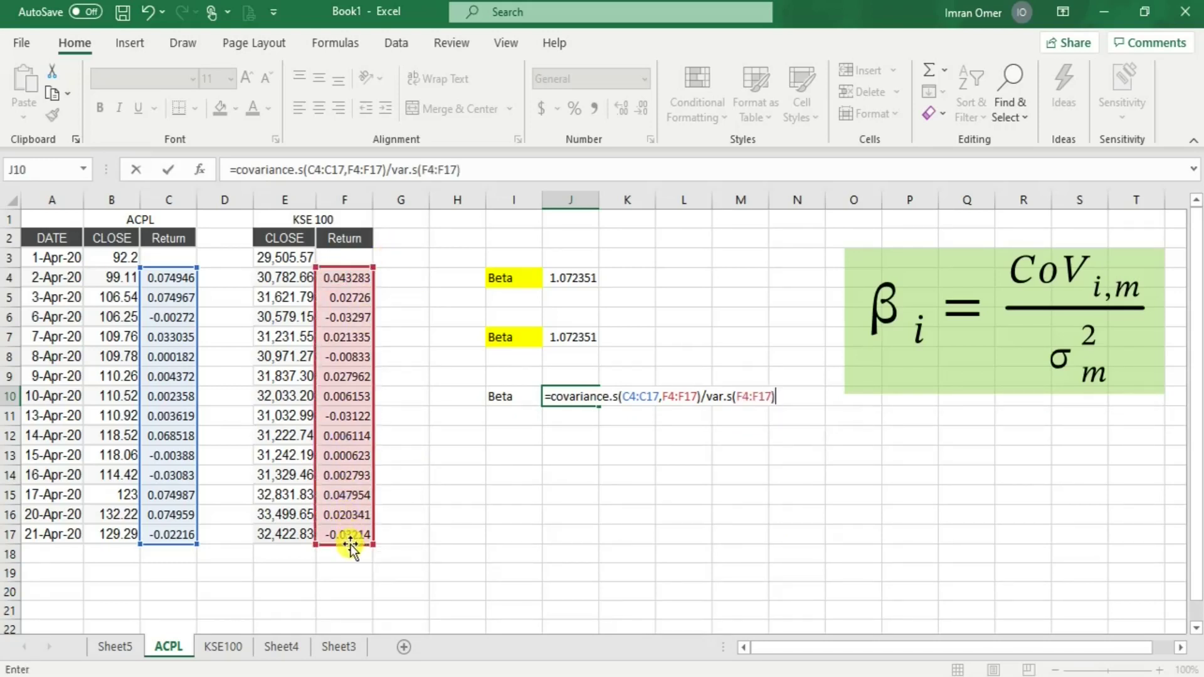
pyautogui.press('Return')
# Highlight the Beta label in I10 with a yellow fill
pyautogui.click(573, 396)
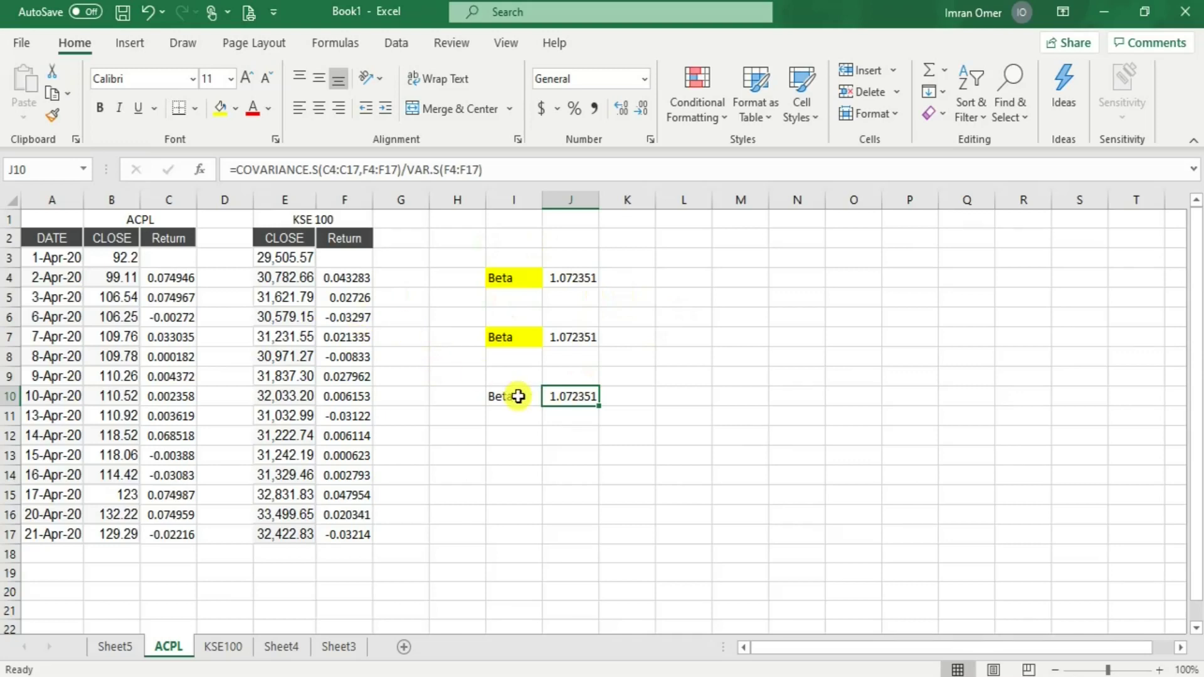
pyautogui.click(518, 396)
pyautogui.click(220, 107)
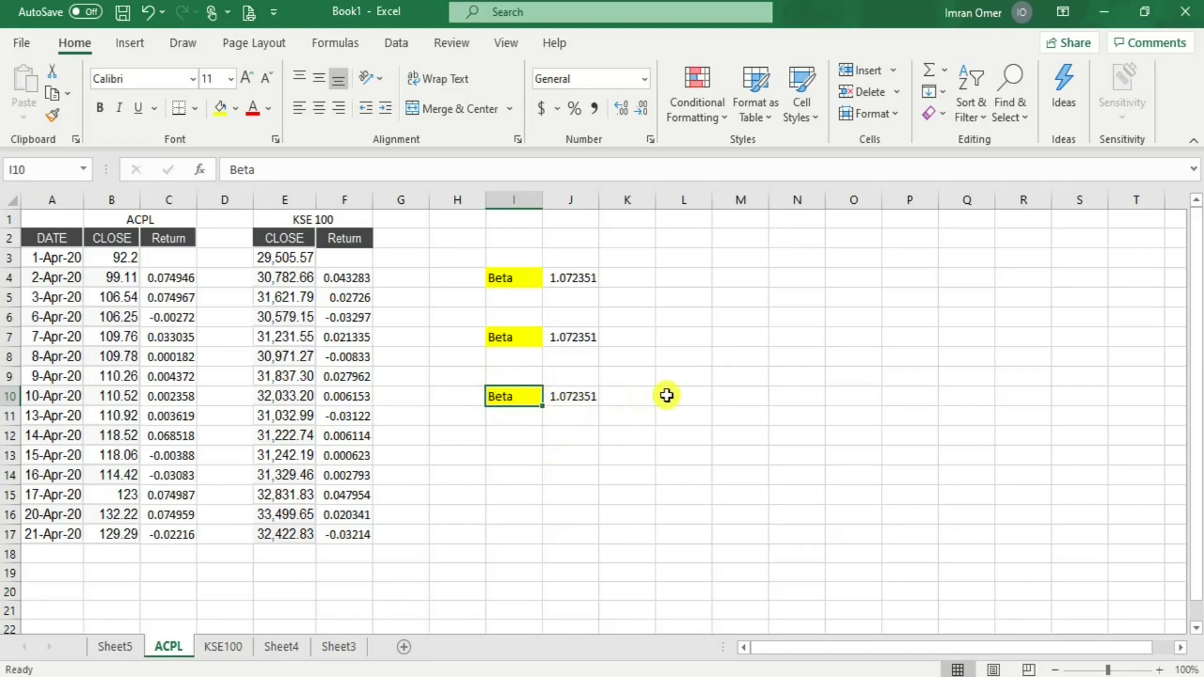
# Begin a beta formula in L10 with an opening parenthesis and STDEV.S(C4:C17), the sample standard deviation of the ACPL returns
pyautogui.click(664, 397)
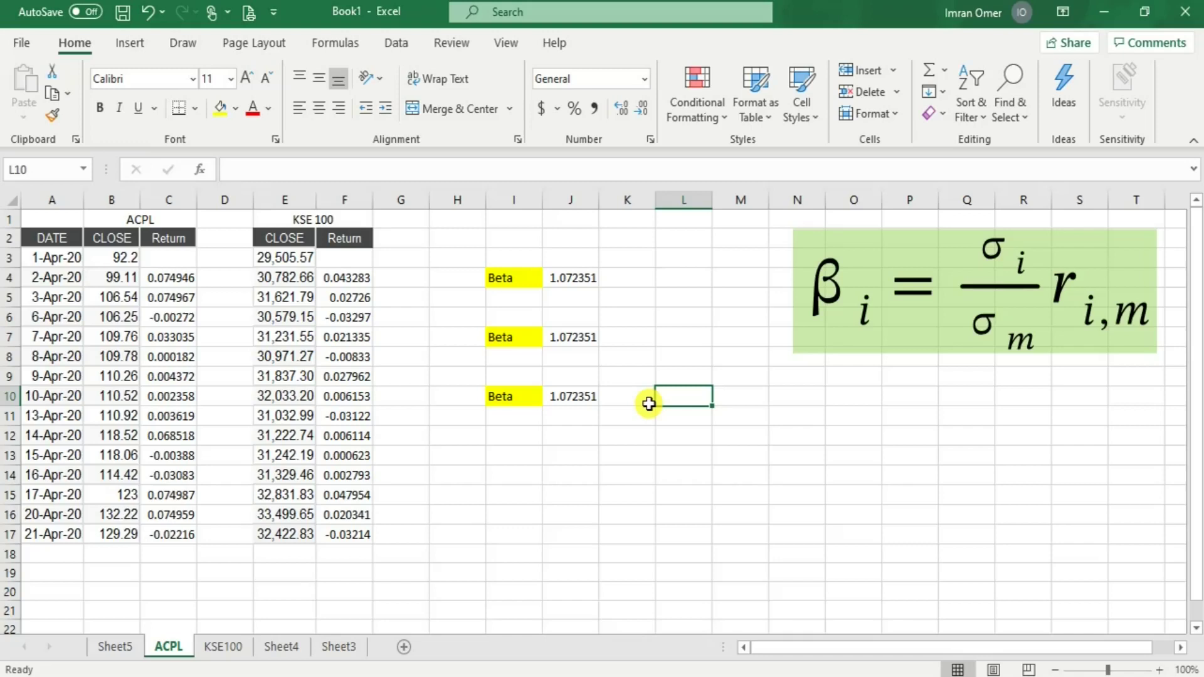
pyautogui.write('=')
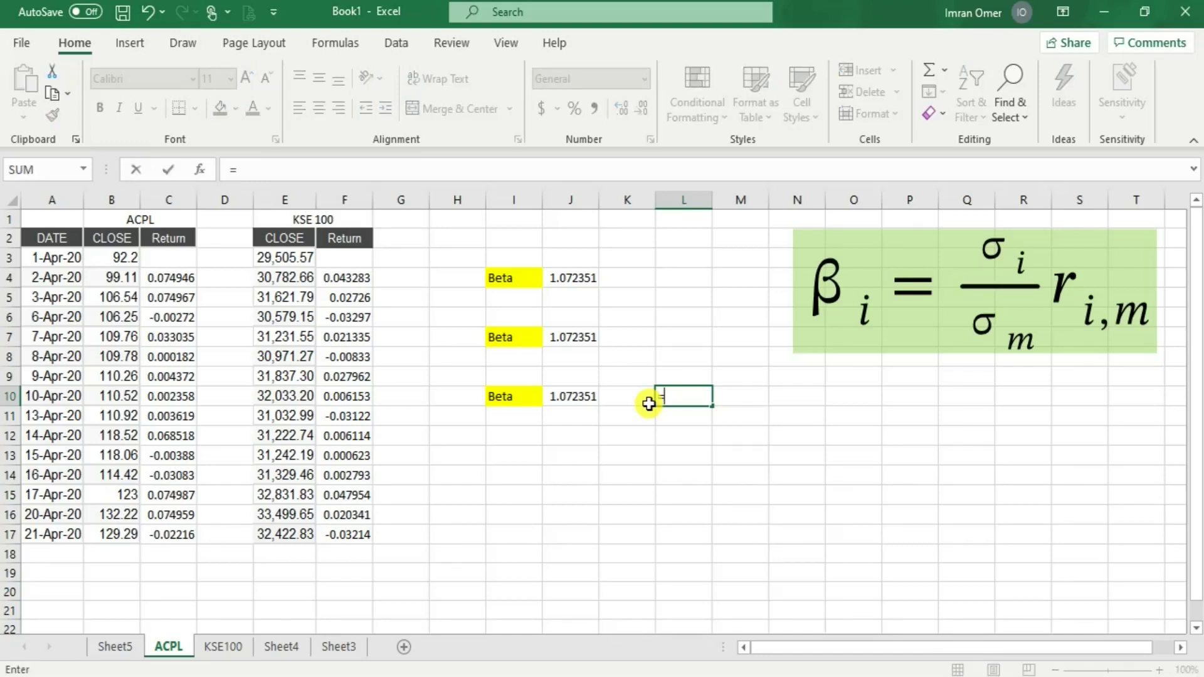
pyautogui.write('s')
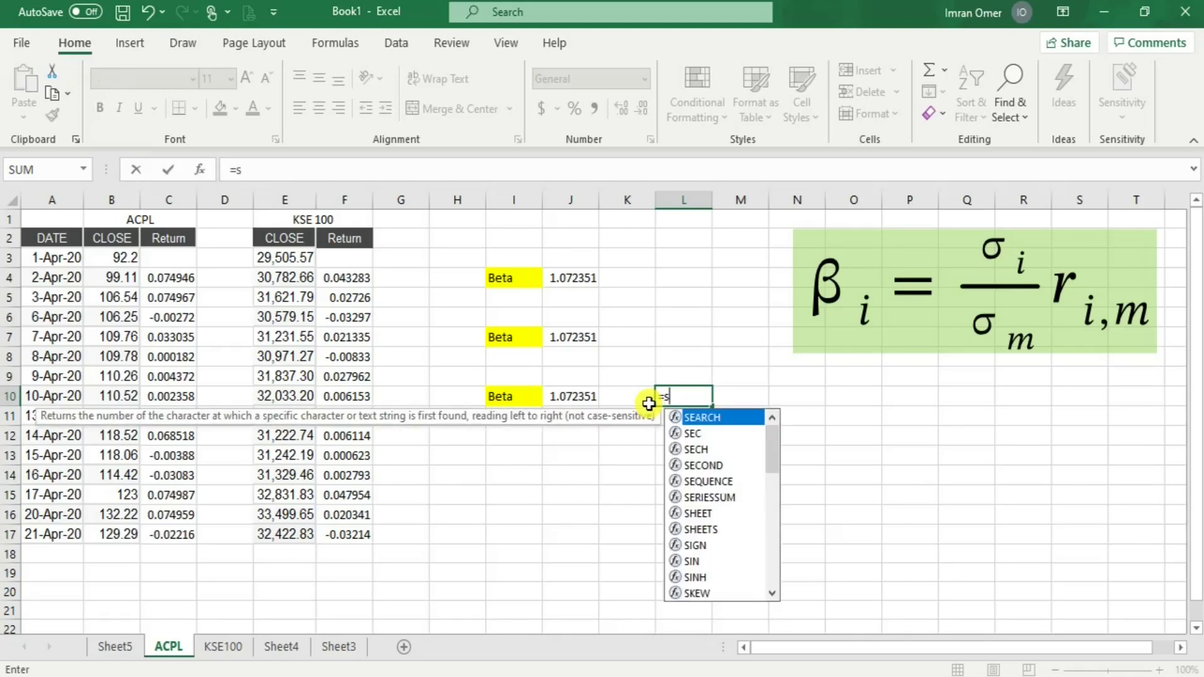
pyautogui.write('tdev.s')
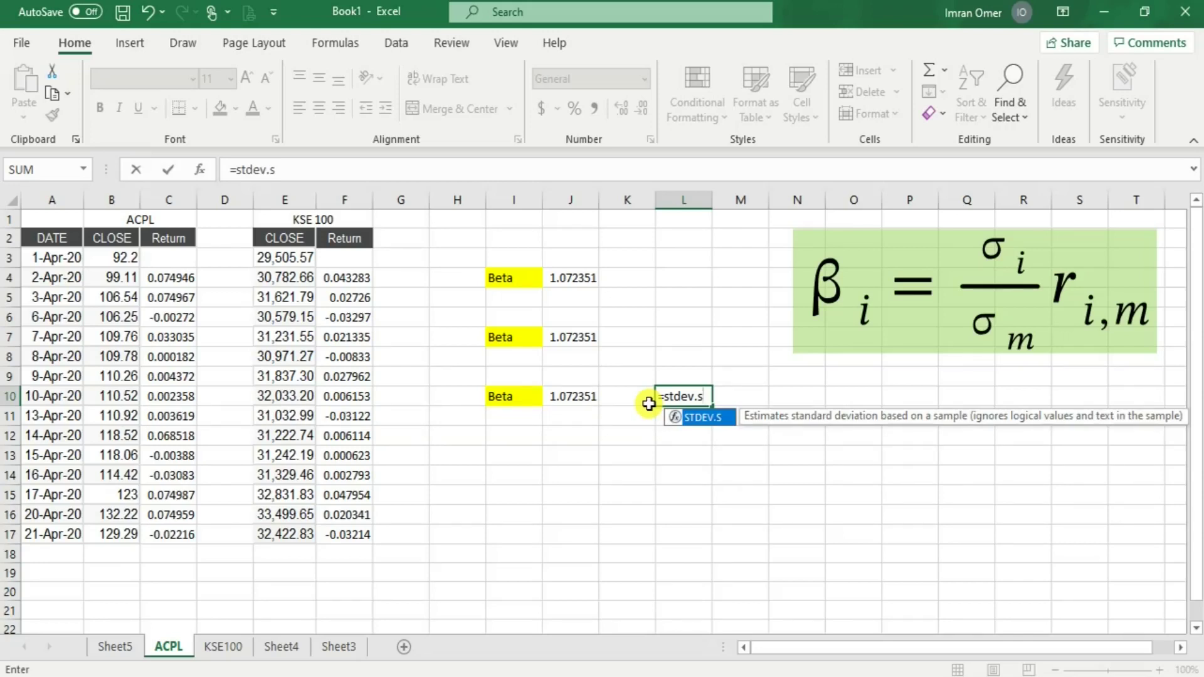
pyautogui.press('F2')
pyautogui.press('Left')
pyautogui.press('Left')
pyautogui.press('Left')
pyautogui.press('Left')
pyautogui.press('Left')
pyautogui.press('Left')
pyautogui.press('Left')
pyautogui.write('(')
pyautogui.press('Right')
pyautogui.press('Right')
pyautogui.press('Right')
pyautogui.press('Right')
pyautogui.press('Right')
pyautogui.press('Right')
pyautogui.press('Right')
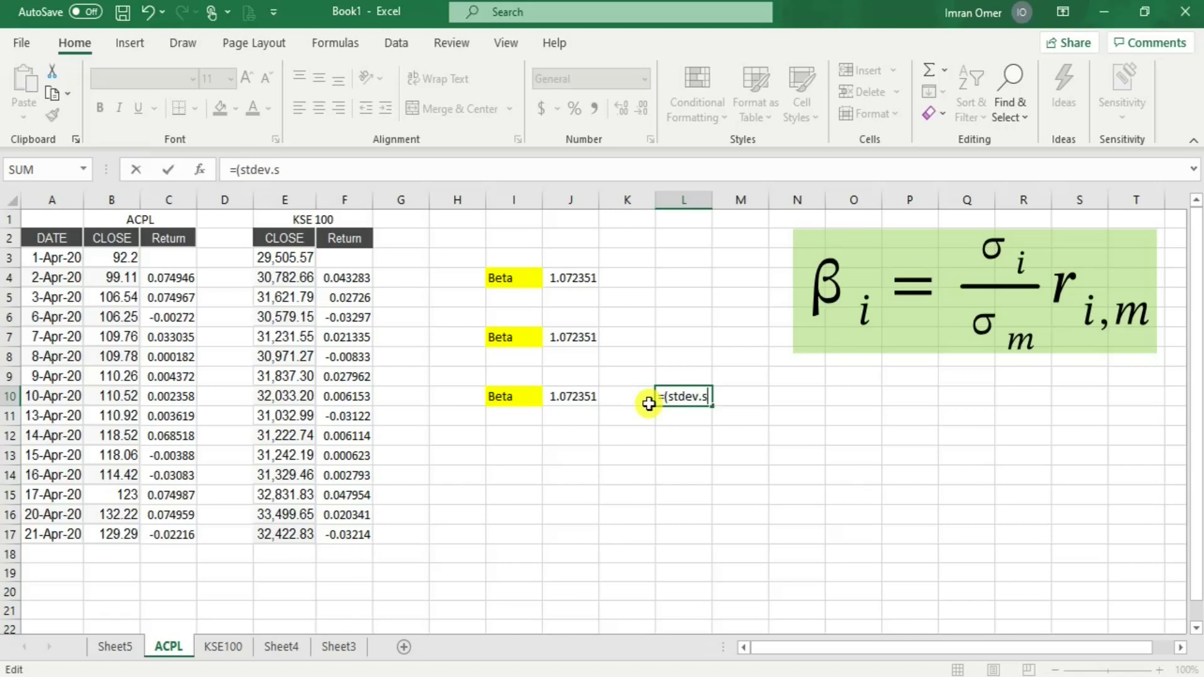
pyautogui.write('(')
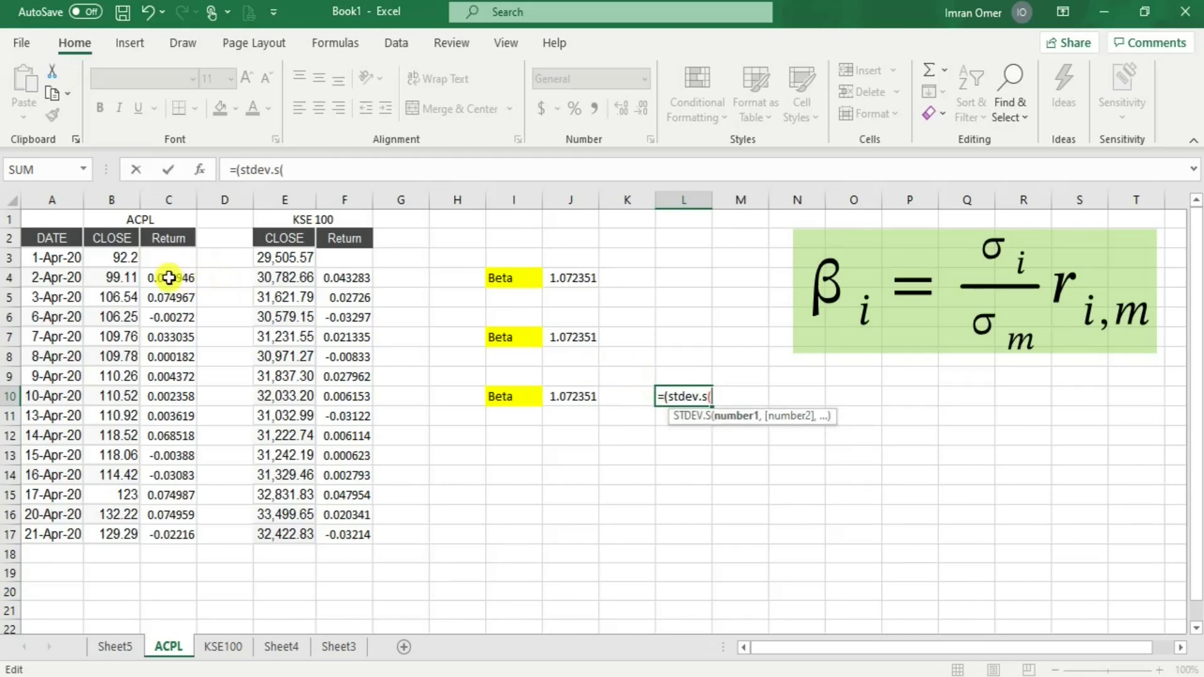
pyautogui.moveTo(168, 278); pyautogui.dragTo(182, 535)
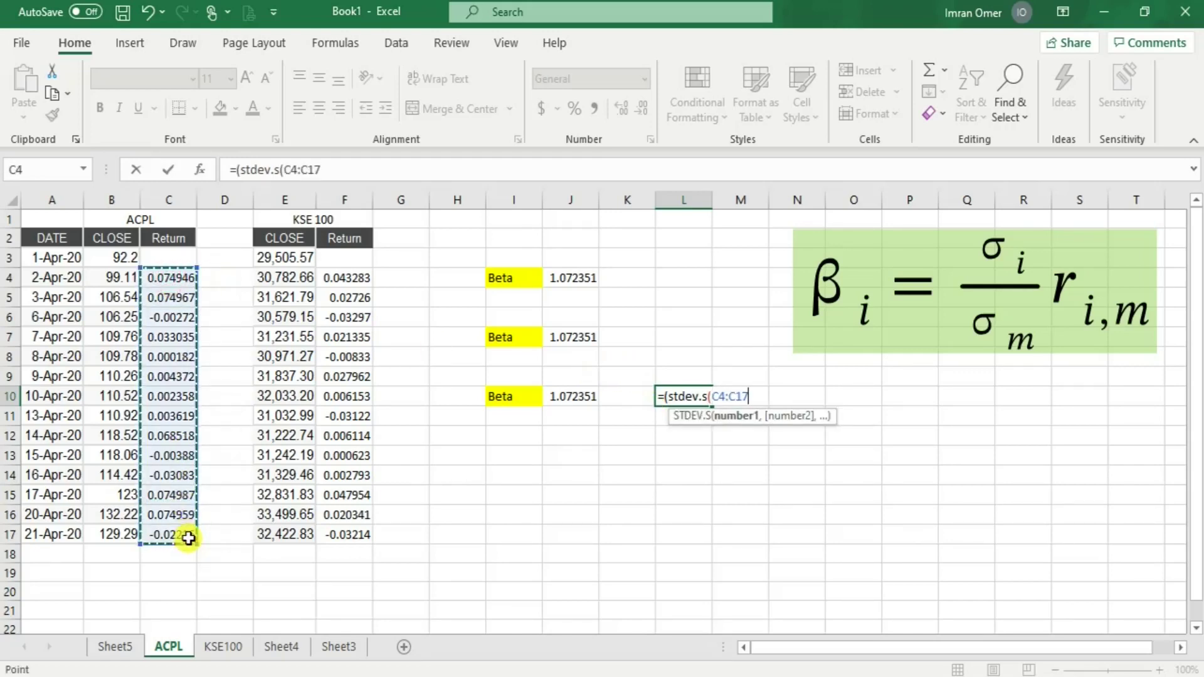
pyautogui.write(')')
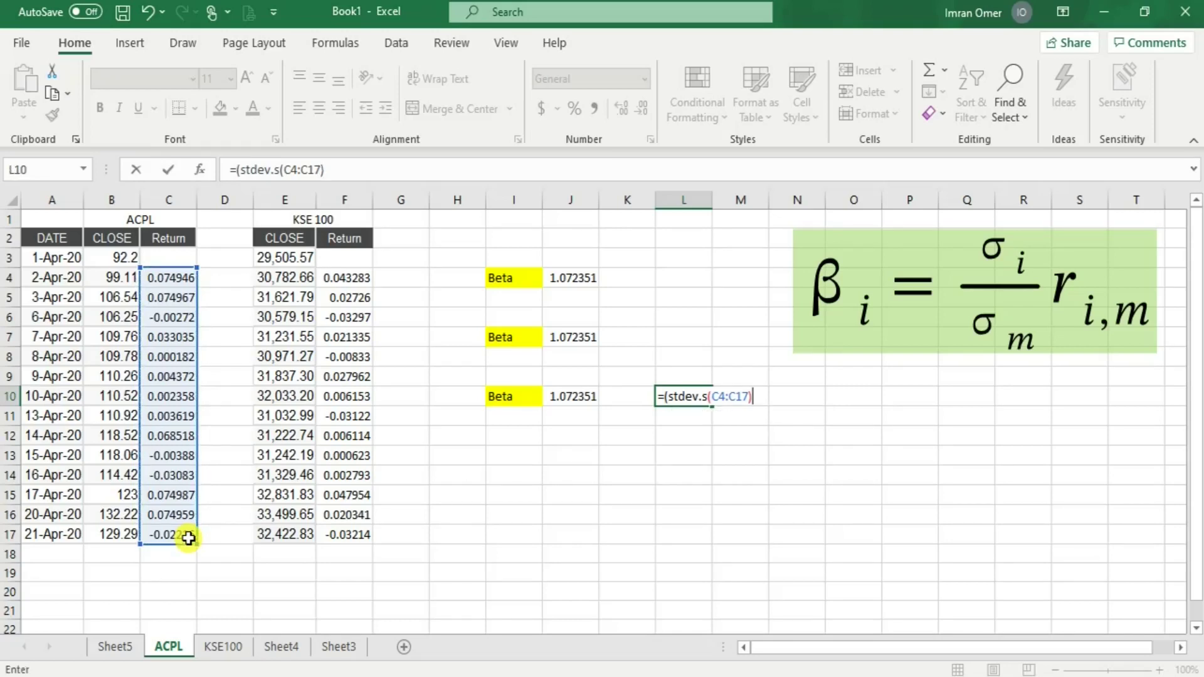
# Divide by STDEV.S(F4:F17), the sample standard deviation of the KSE 100 returns, in the L10 formula
pyautogui.write('/stdev')
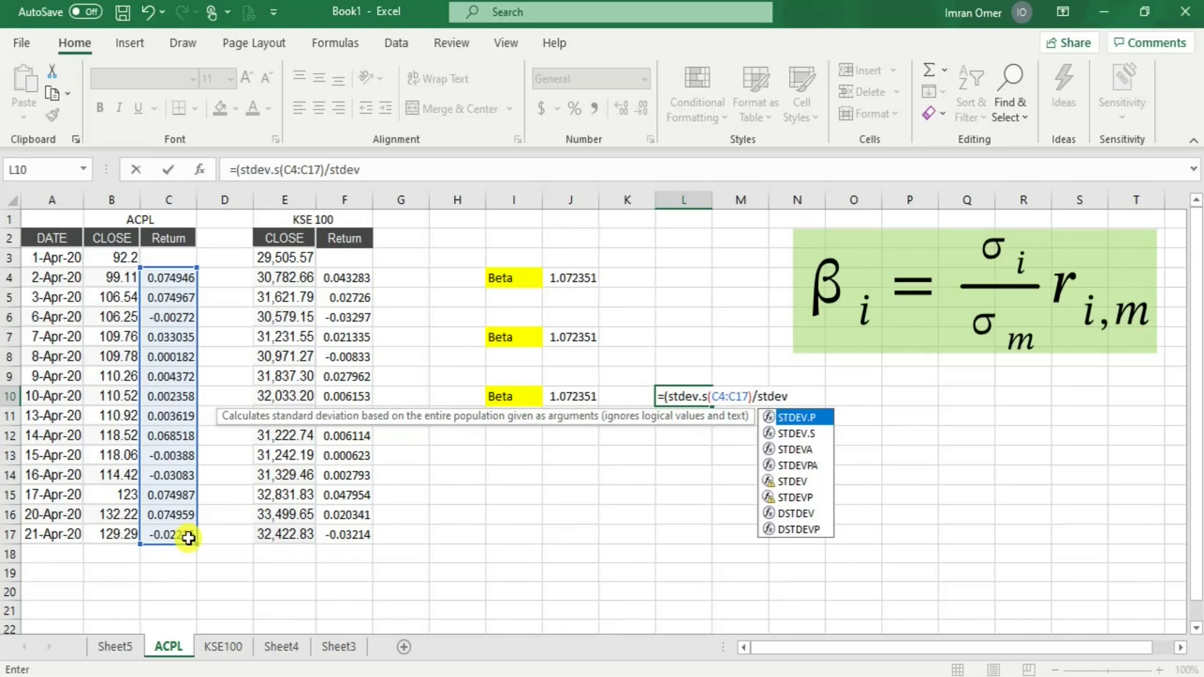
pyautogui.write('.s(')
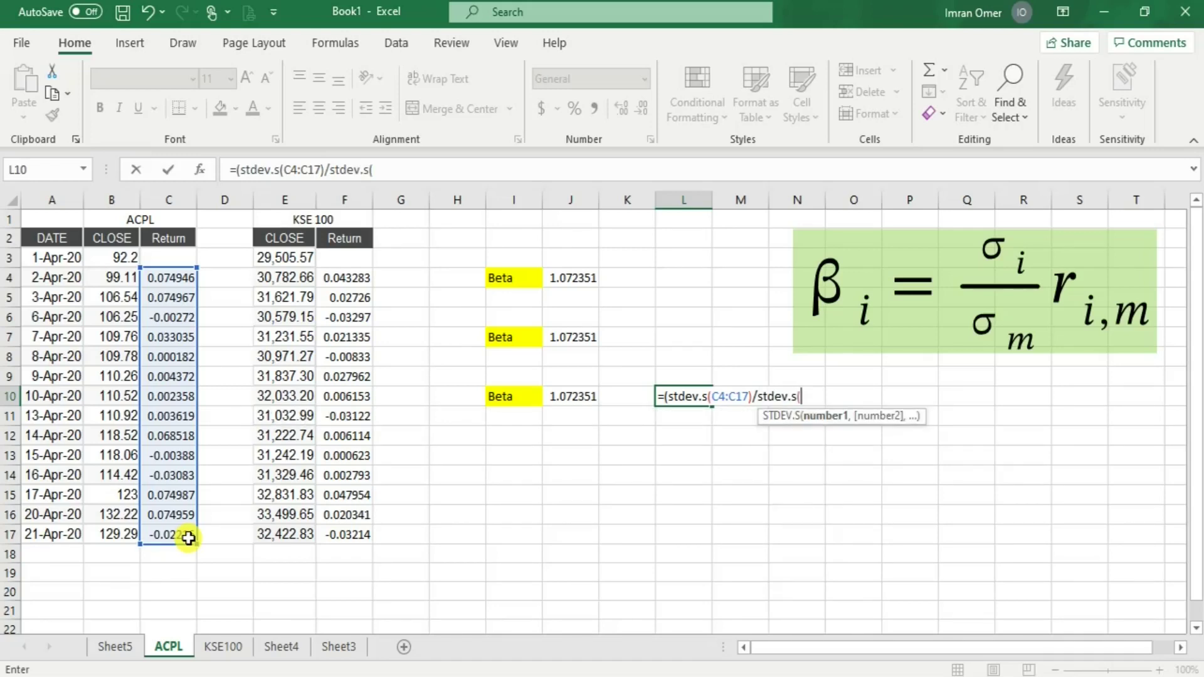
pyautogui.moveTo(349, 276); pyautogui.dragTo(360, 526)
pyautogui.write(')')
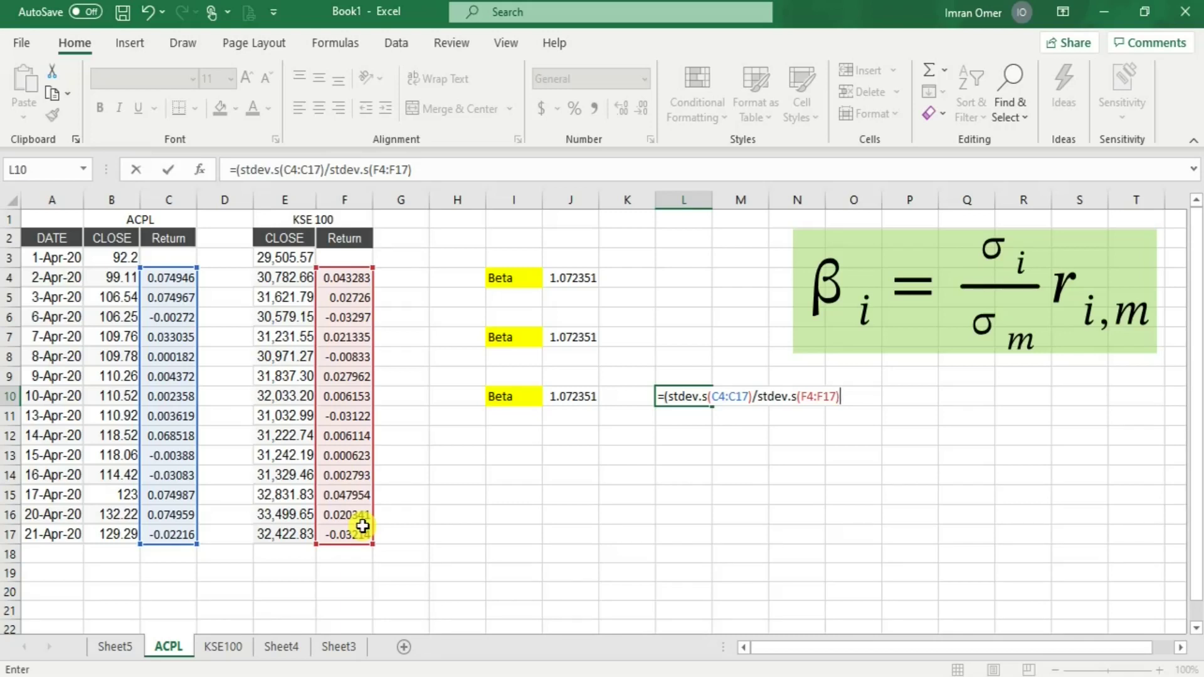
# Multiply the L10 ratio by a parenthesized CORREL of the ACPL returns C4:C17 and the KSE 100 returns F4:F17
pyautogui.write('*(c')
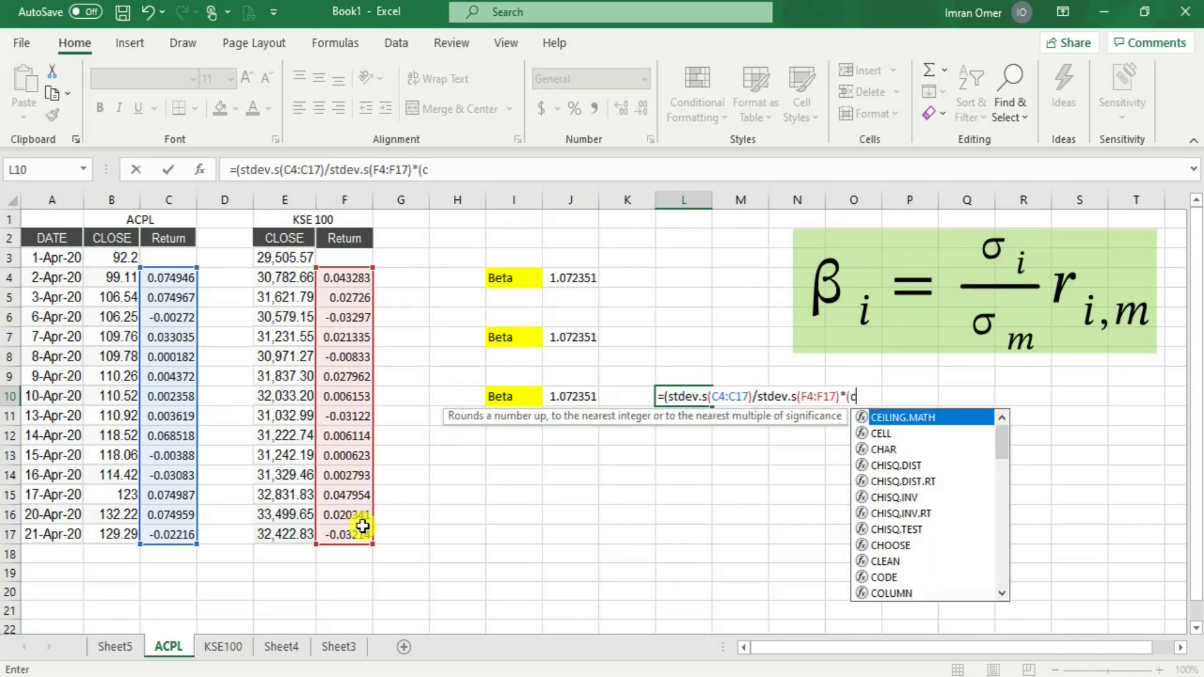
pyautogui.write('o')
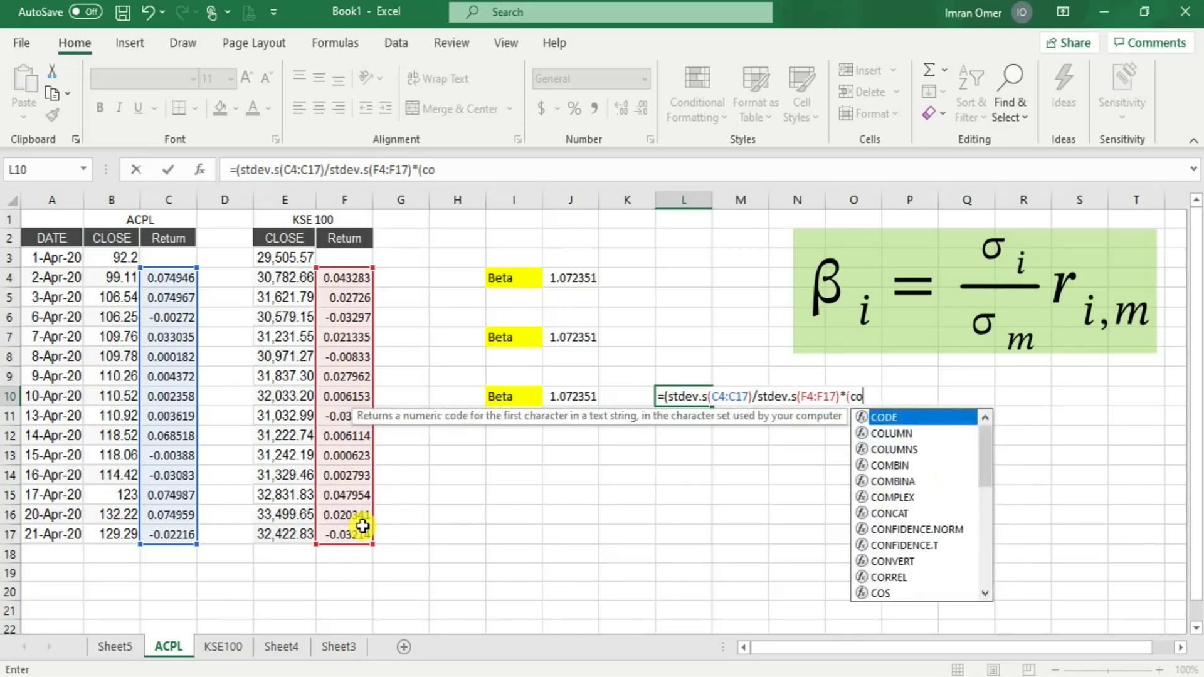
pyautogui.write('rrel(')
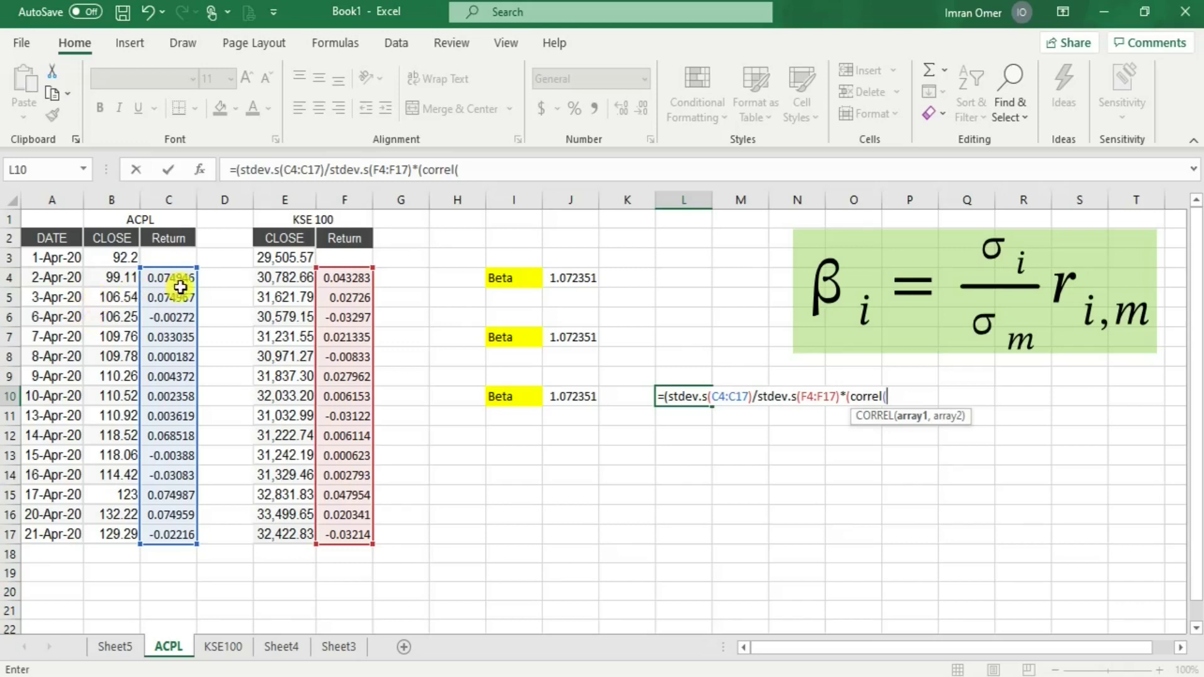
pyautogui.moveTo(168, 278); pyautogui.dragTo(172, 539)
pyautogui.write(',')
pyautogui.moveTo(333, 277); pyautogui.dragTo(372, 534)
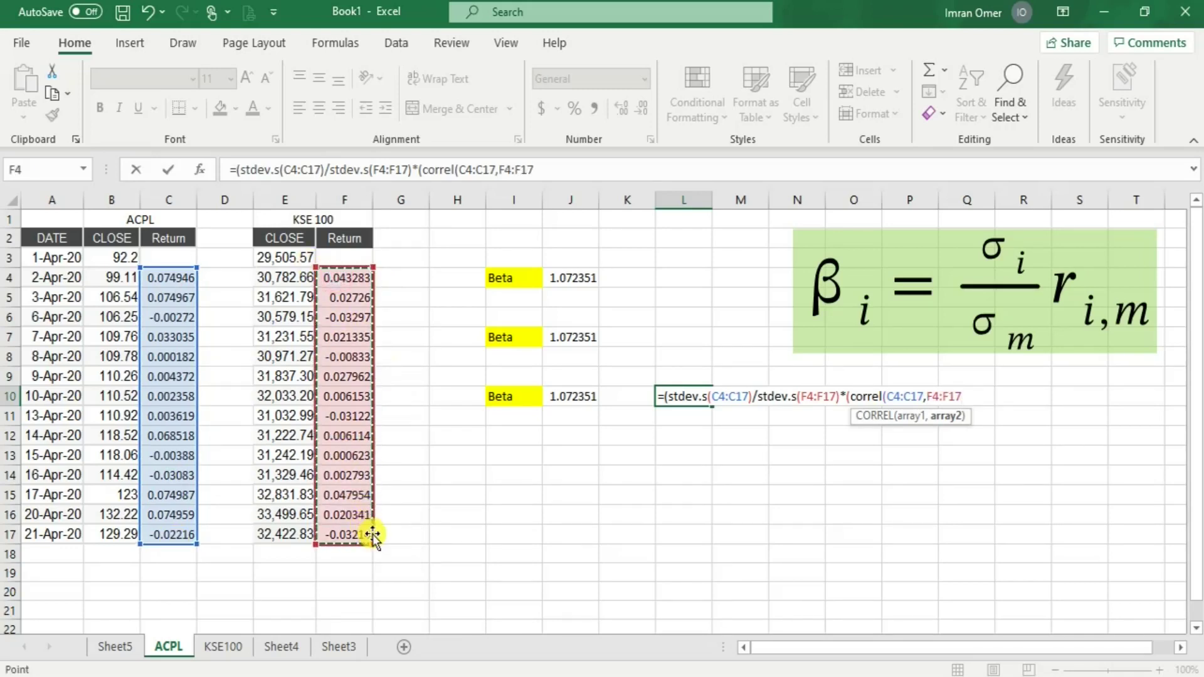
pyautogui.write(')')
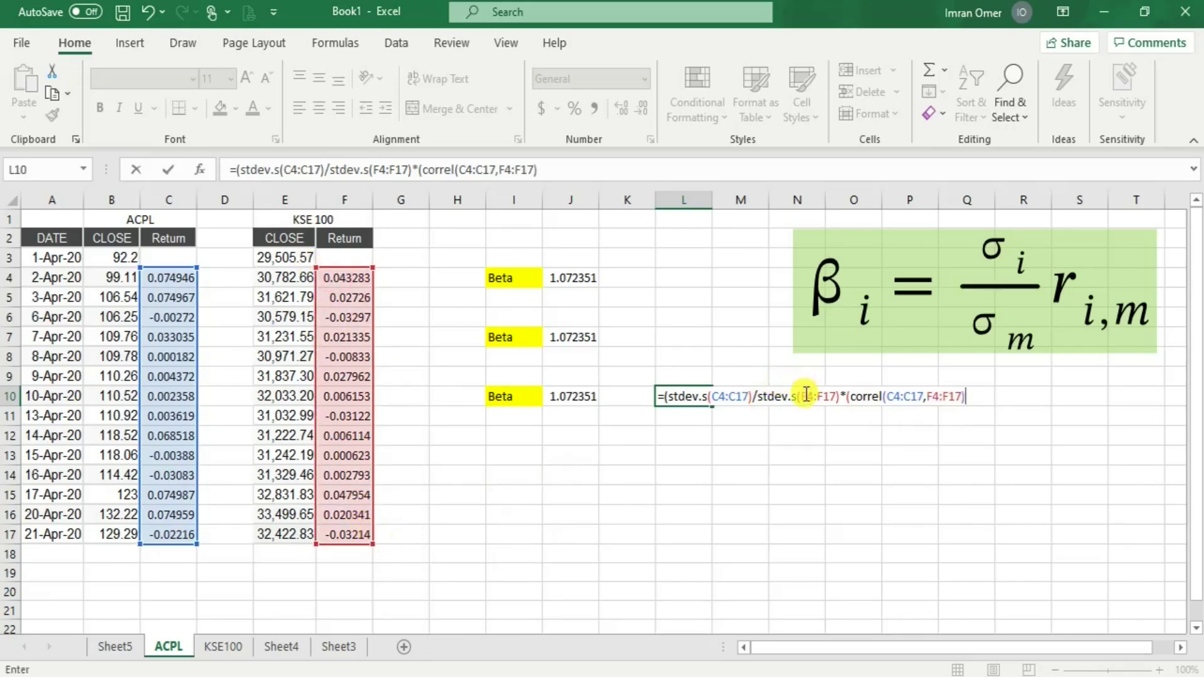
# Close the parenthesis around the standard deviation ratio in L10 and enter the formula, accepting the suggested correction for the missing closing parenthesis
pyautogui.click(838, 396)
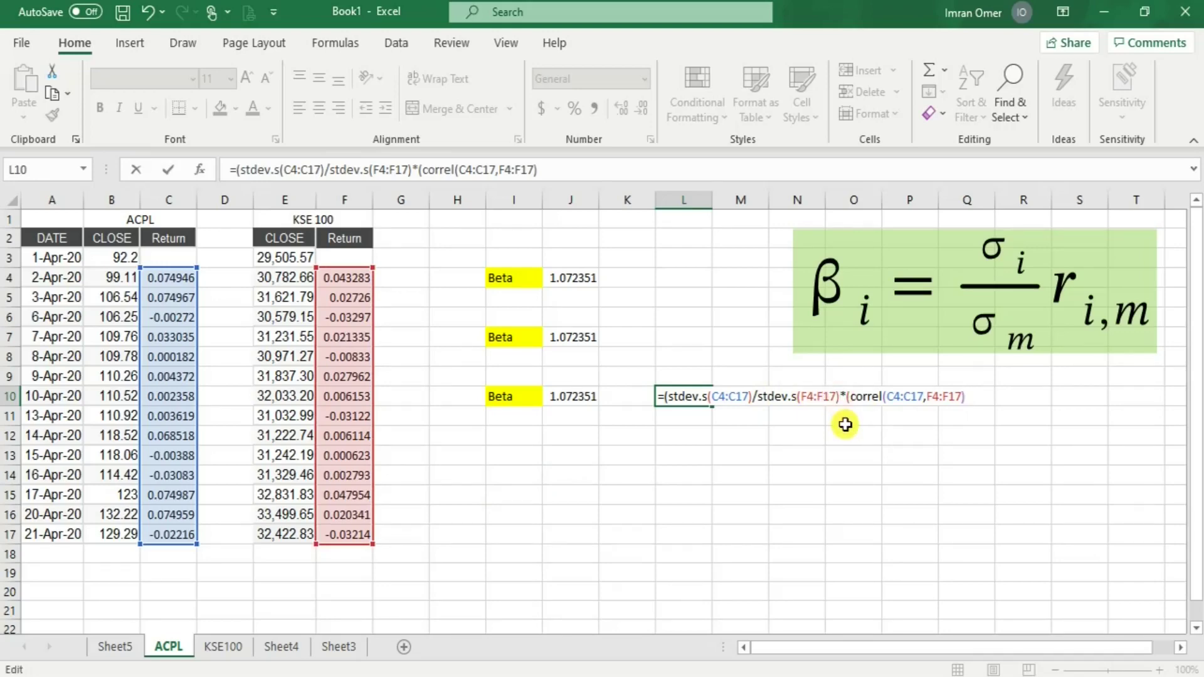
pyautogui.write(')')
pyautogui.press('Return')
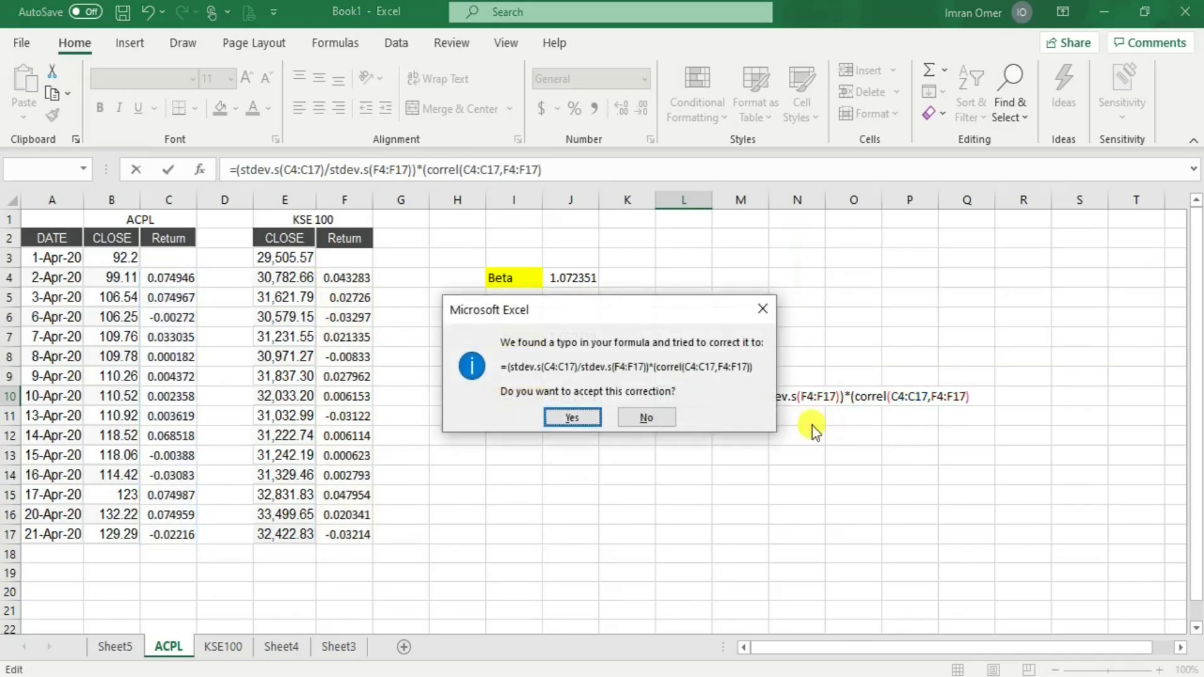
pyautogui.click(567, 418)
pyautogui.click(690, 393)
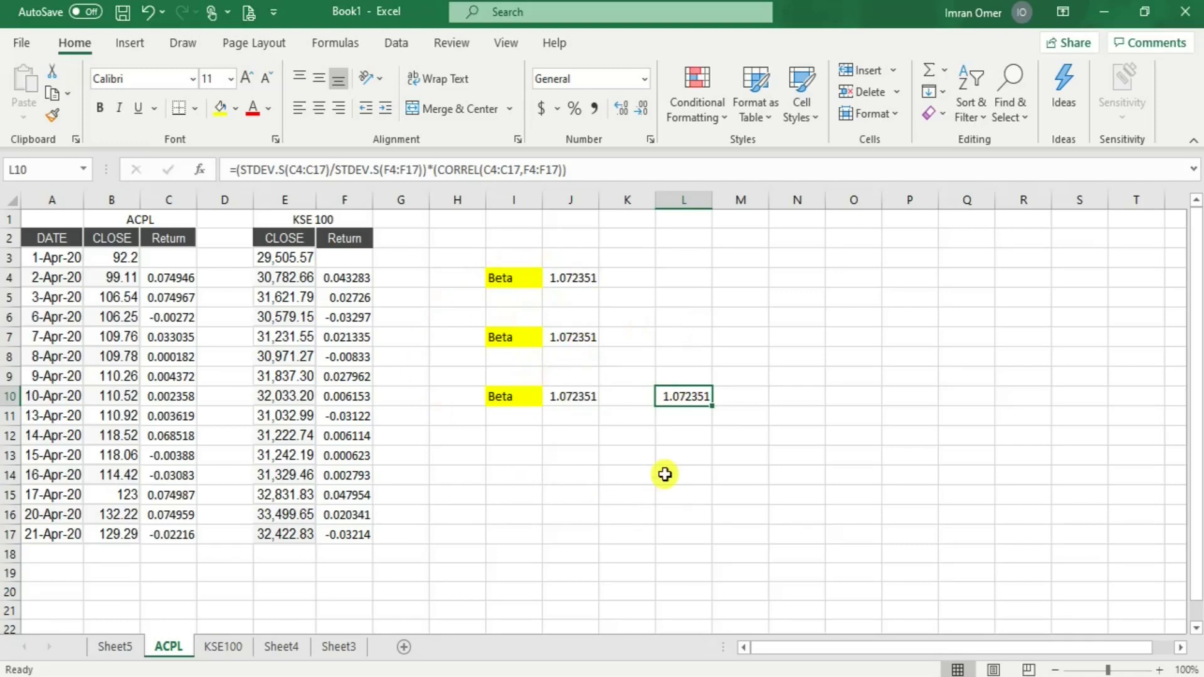
# Compare the beta results from the four methods in rows 4, 7 and 10
pyautogui.click(527, 276)
pyautogui.click(516, 337)
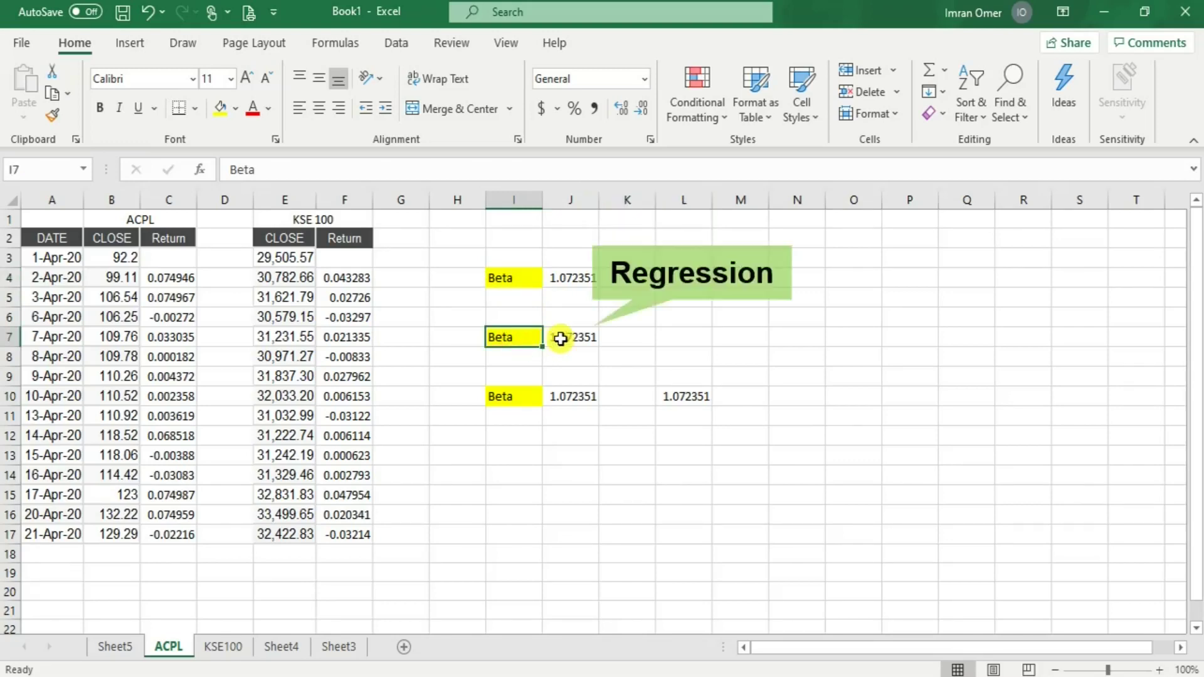
pyautogui.moveTo(573, 396); pyautogui.dragTo(692, 399)
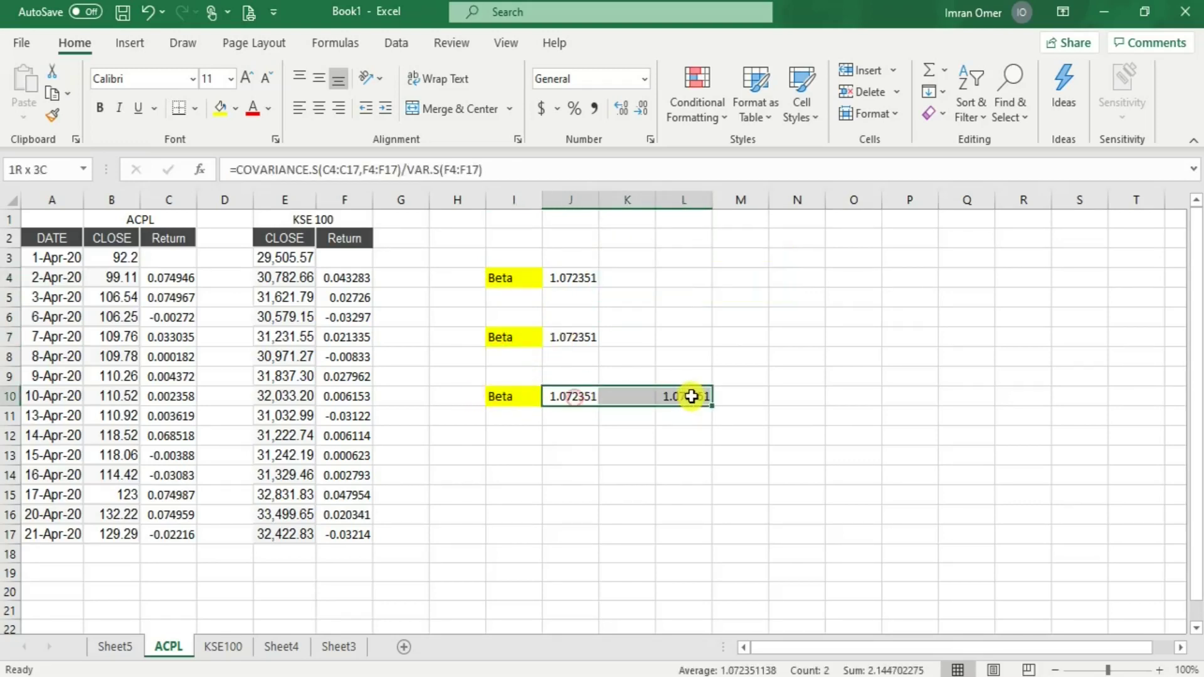